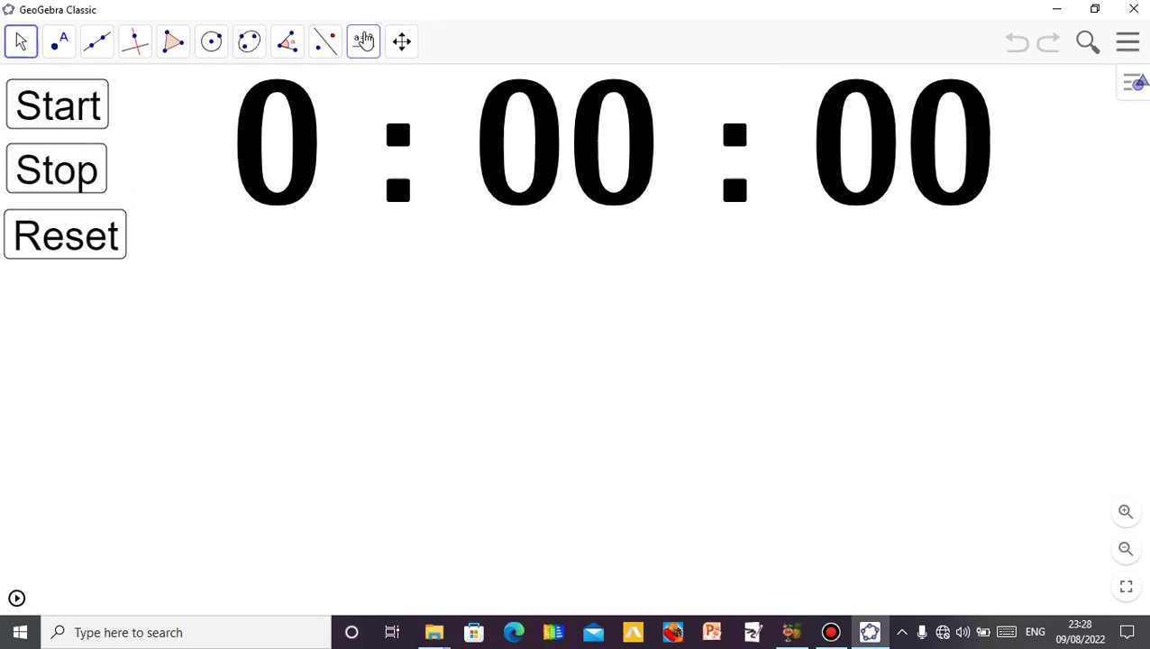
# - Create a number slider named a with a minimum of 1 and a maximum of 5 below the timer display
pyautogui.click(363, 40)
pyautogui.click(377, 92)
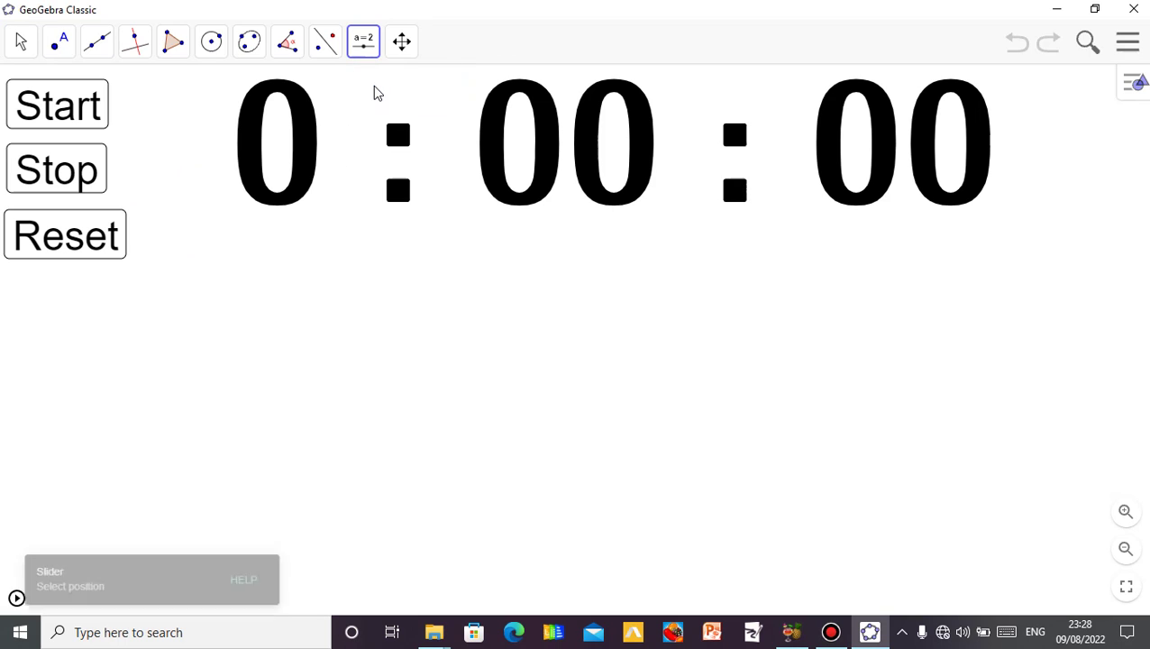
pyautogui.click(370, 332)
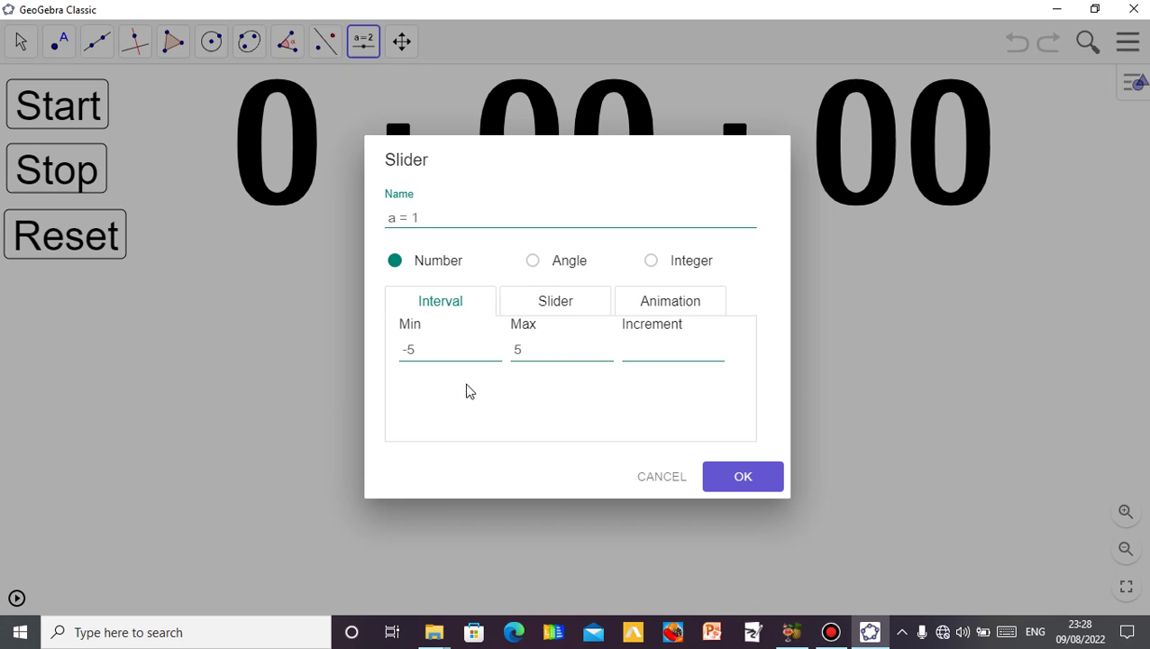
pyautogui.click(477, 352)
pyautogui.press('BackSpace')
pyautogui.press('BackSpace')
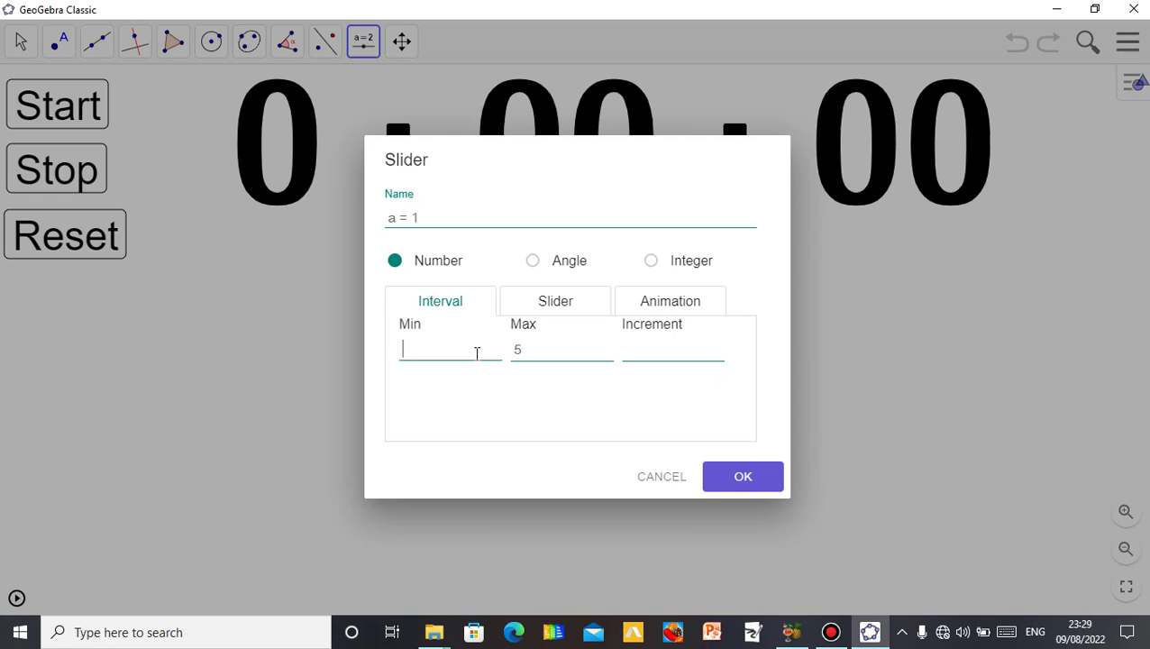
pyautogui.write('1')
pyautogui.click(686, 351)
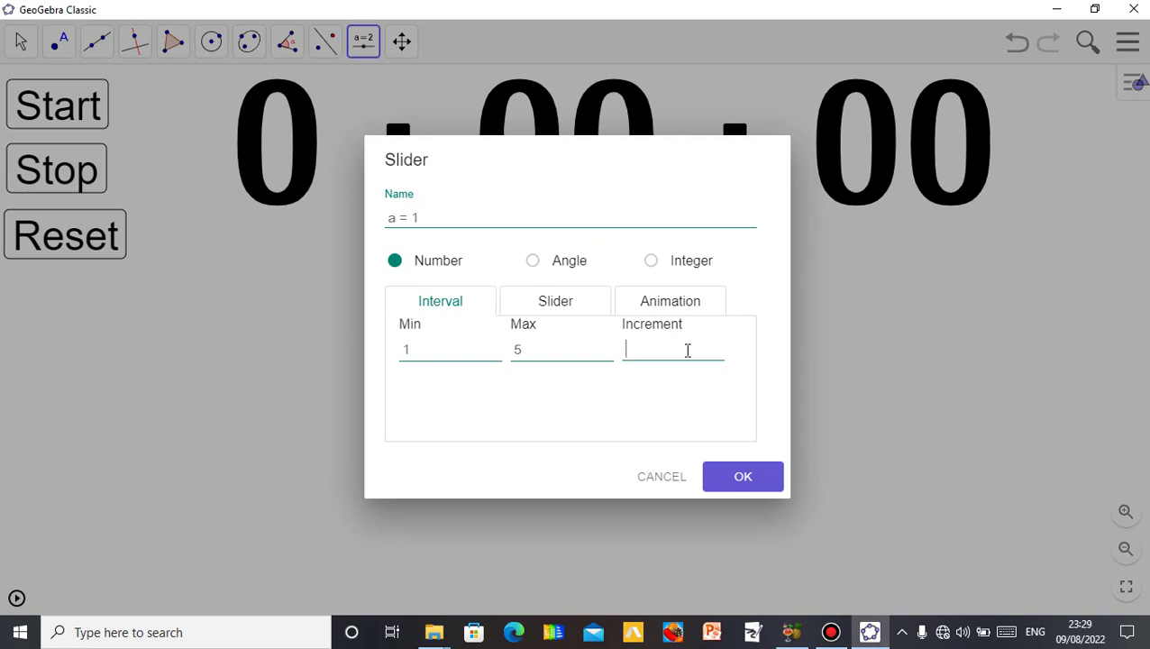
pyautogui.click(738, 480)
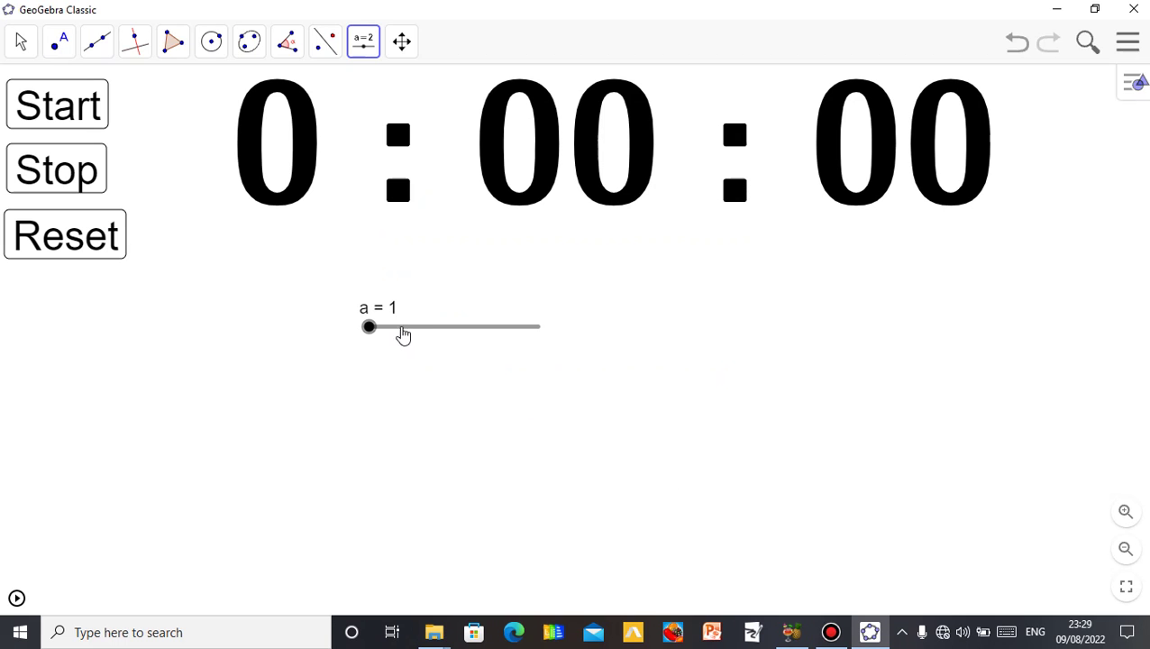
# - Set slider a to 3 and delete the slider
pyautogui.click(20, 42)
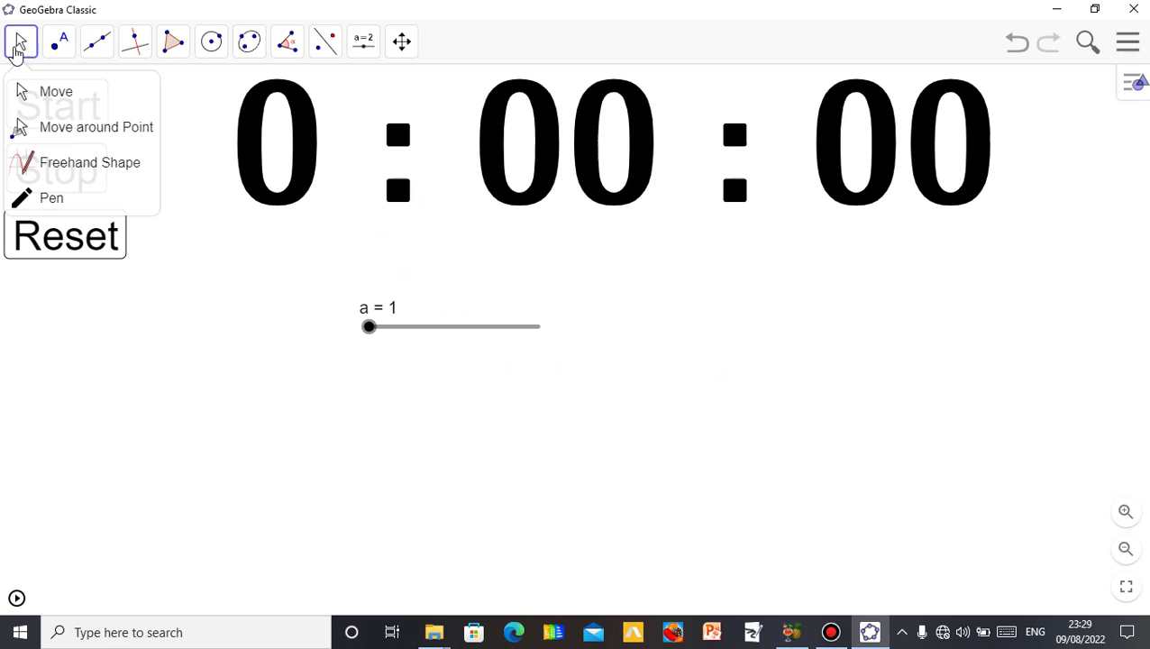
pyautogui.click(369, 328)
pyautogui.press('Right')
pyautogui.press('Right')
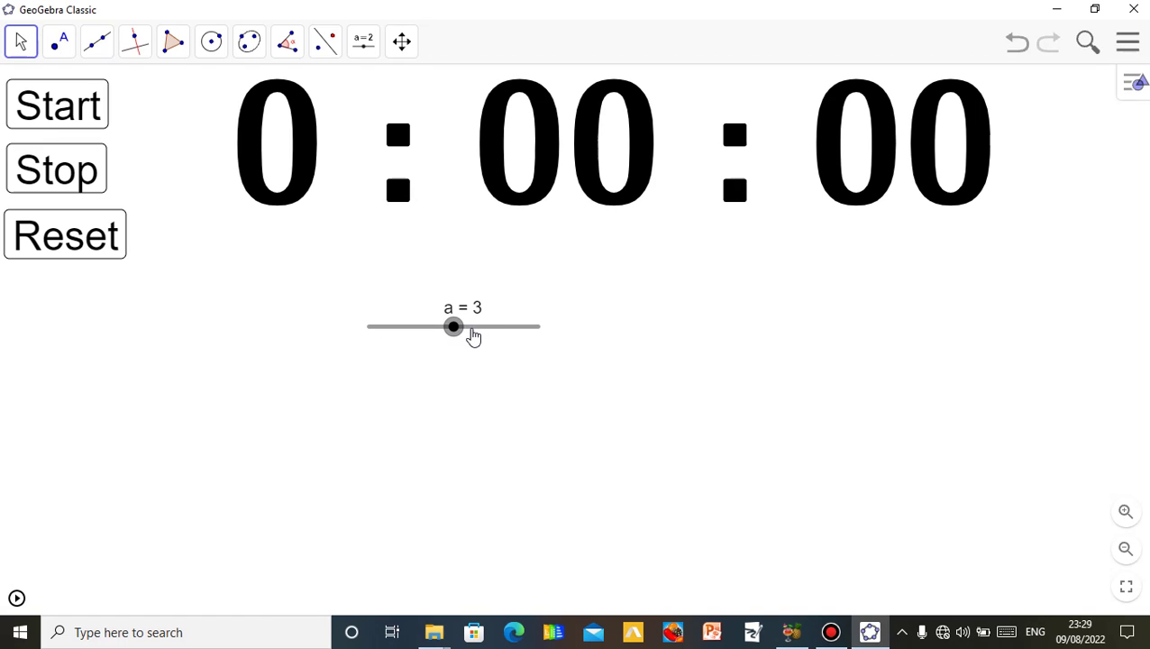
pyautogui.rightClick(472, 336)
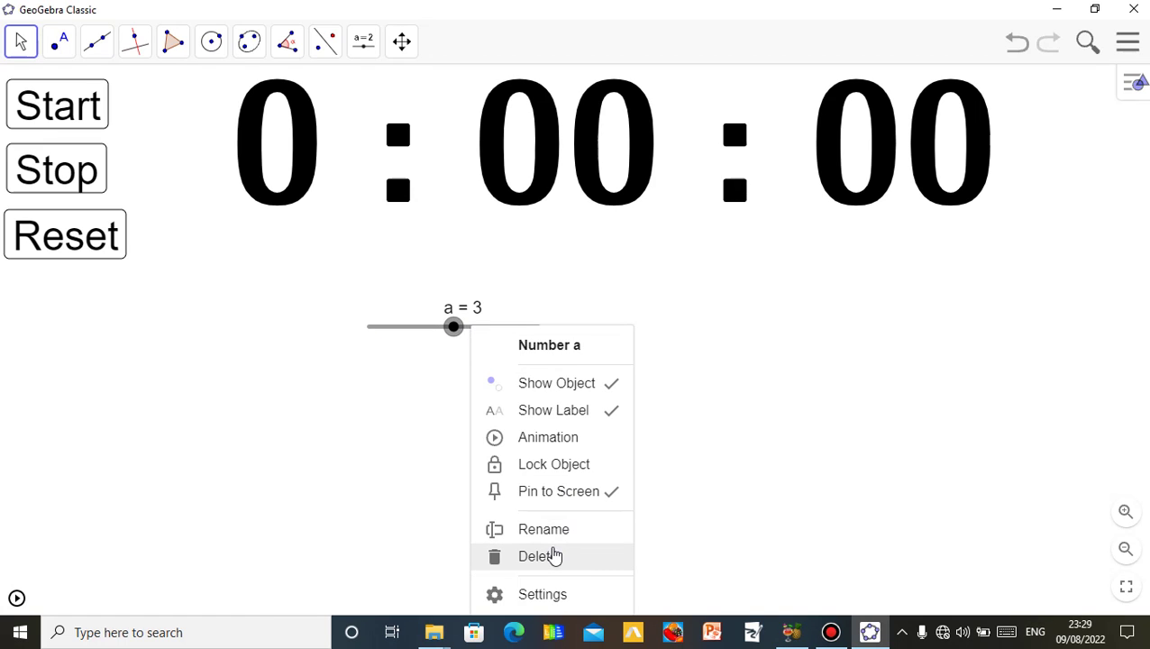
pyautogui.click(547, 557)
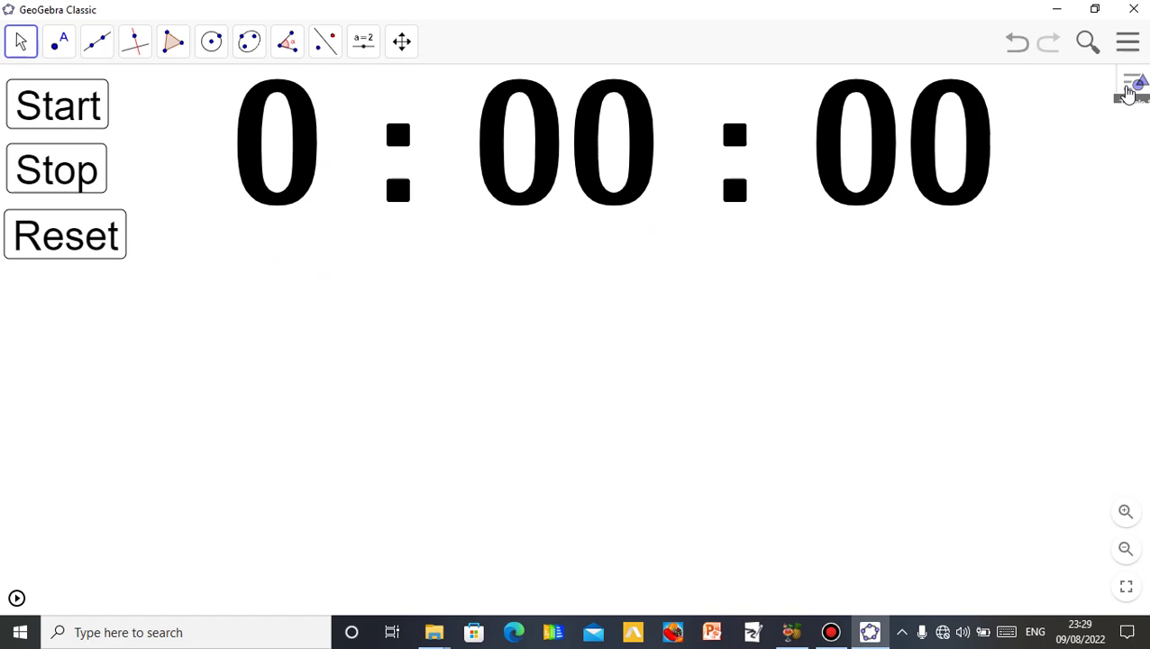
# - Show the Algebra view beside the graphics and bring its empty input row into view
pyautogui.click(1128, 90)
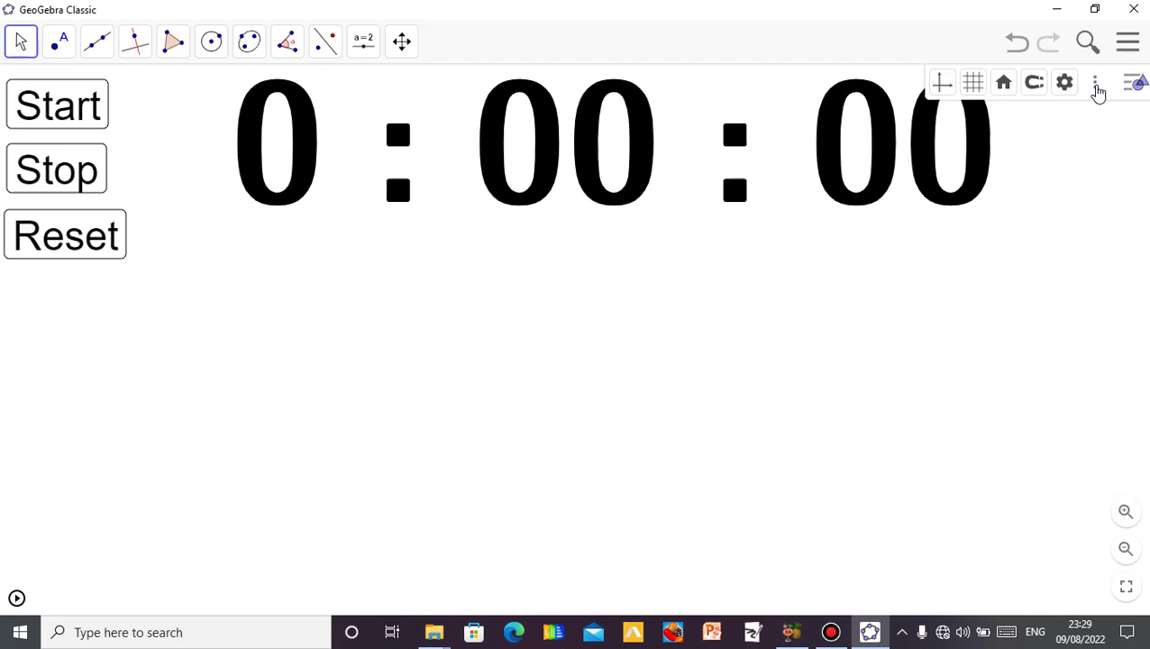
pyautogui.click(1095, 85)
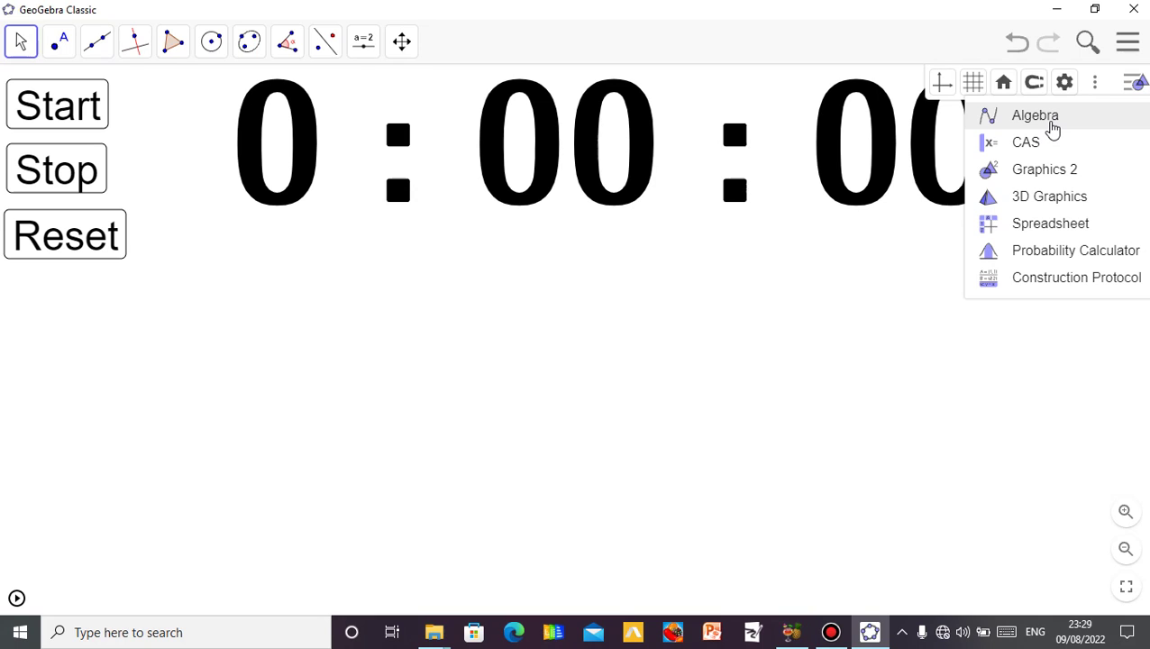
pyautogui.click(1051, 126)
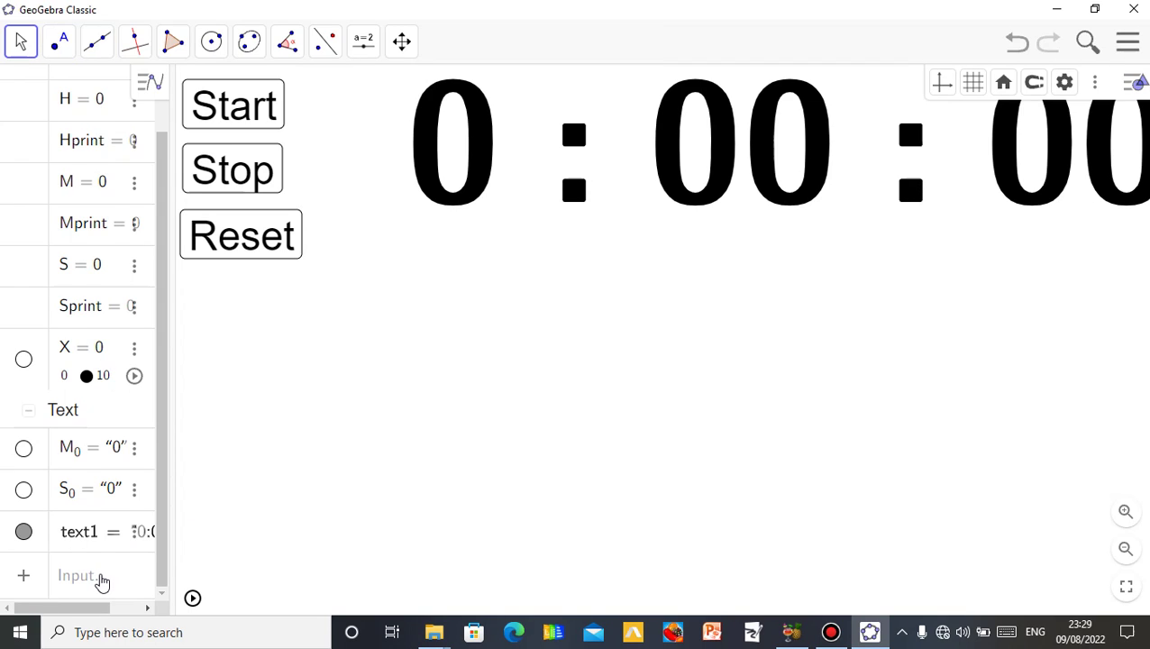
pyautogui.click(102, 583)
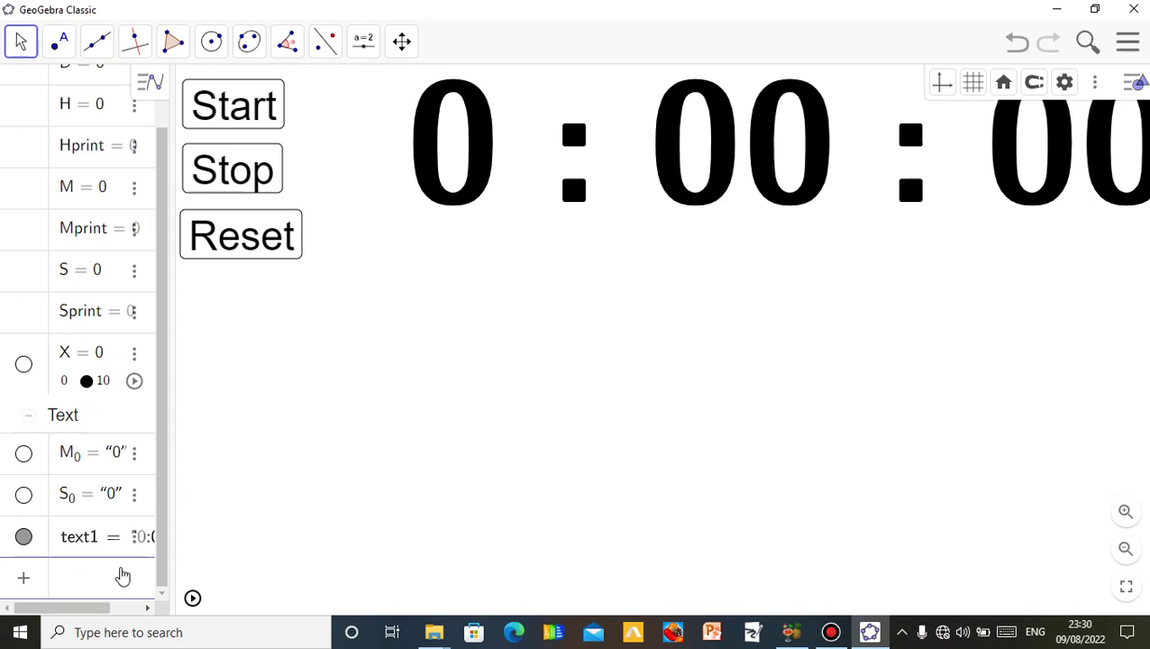
pyautogui.click(47, 609)
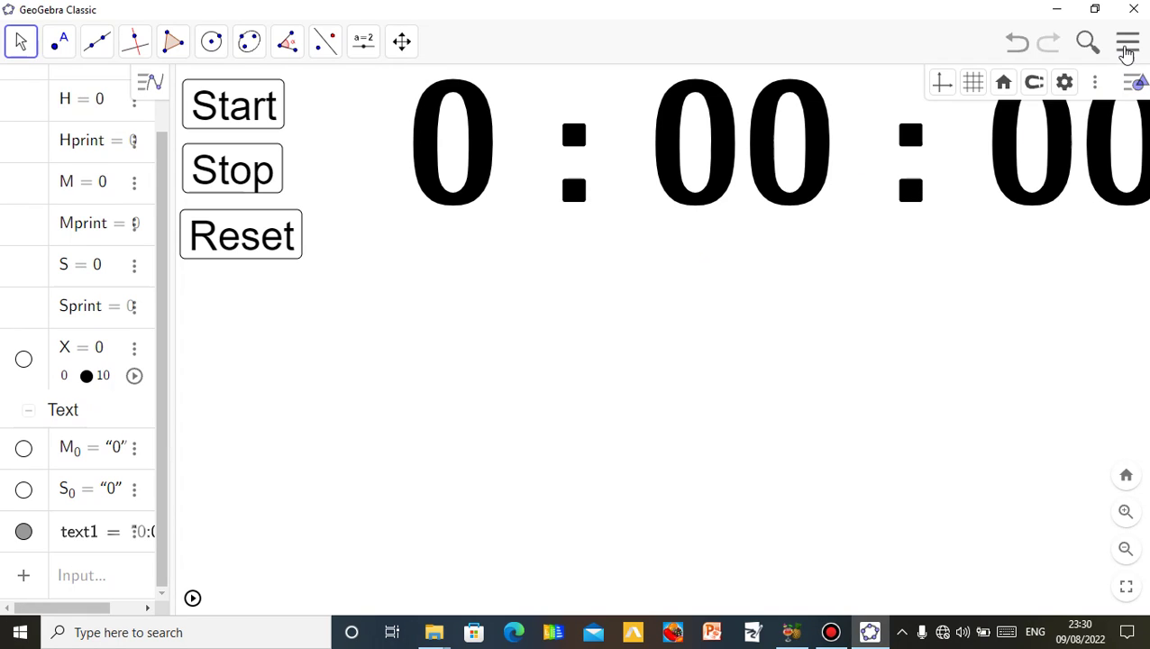
# - Show the Input Bar beneath the Algebra and Graphics views
pyautogui.click(1126, 45)
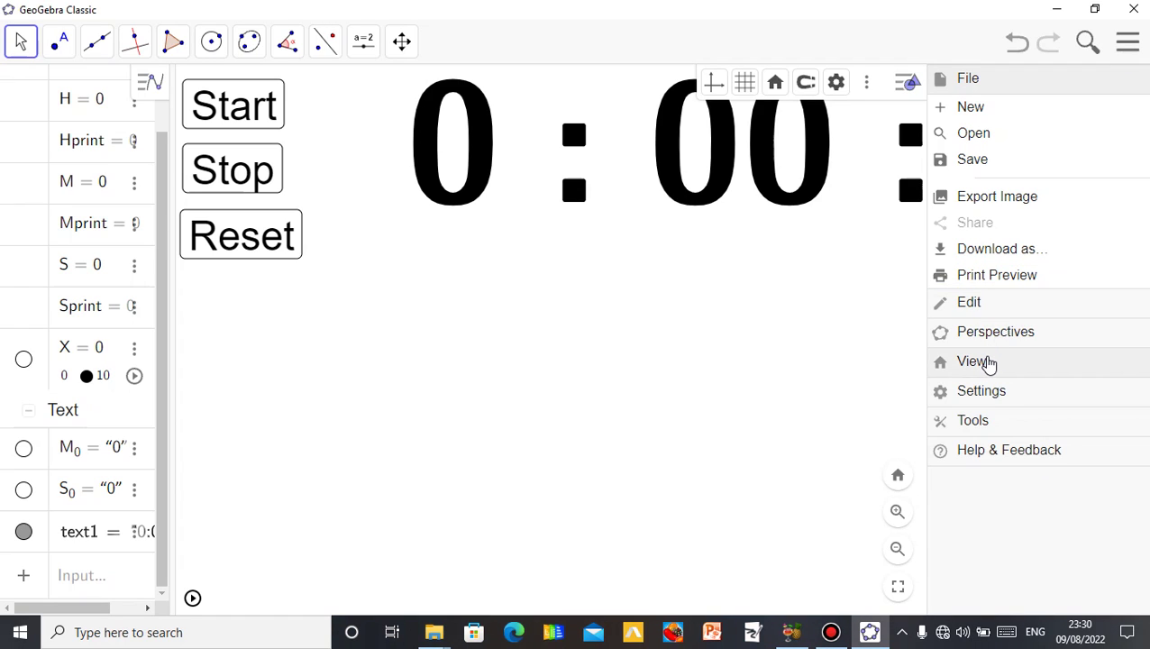
pyautogui.click(989, 363)
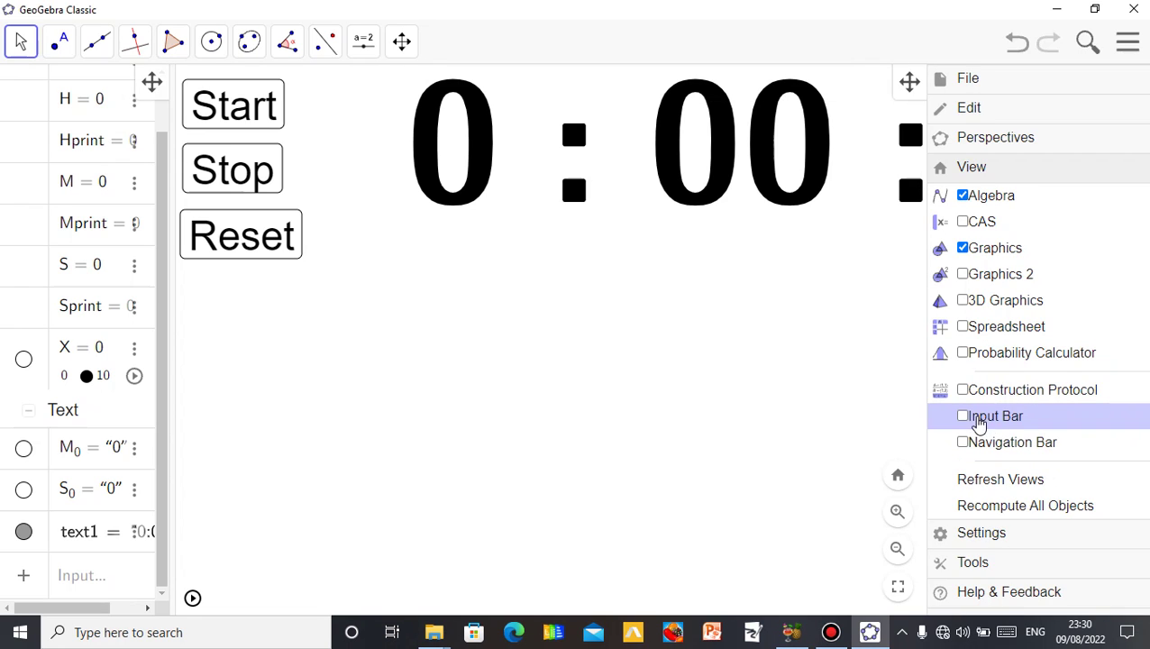
pyautogui.click(982, 425)
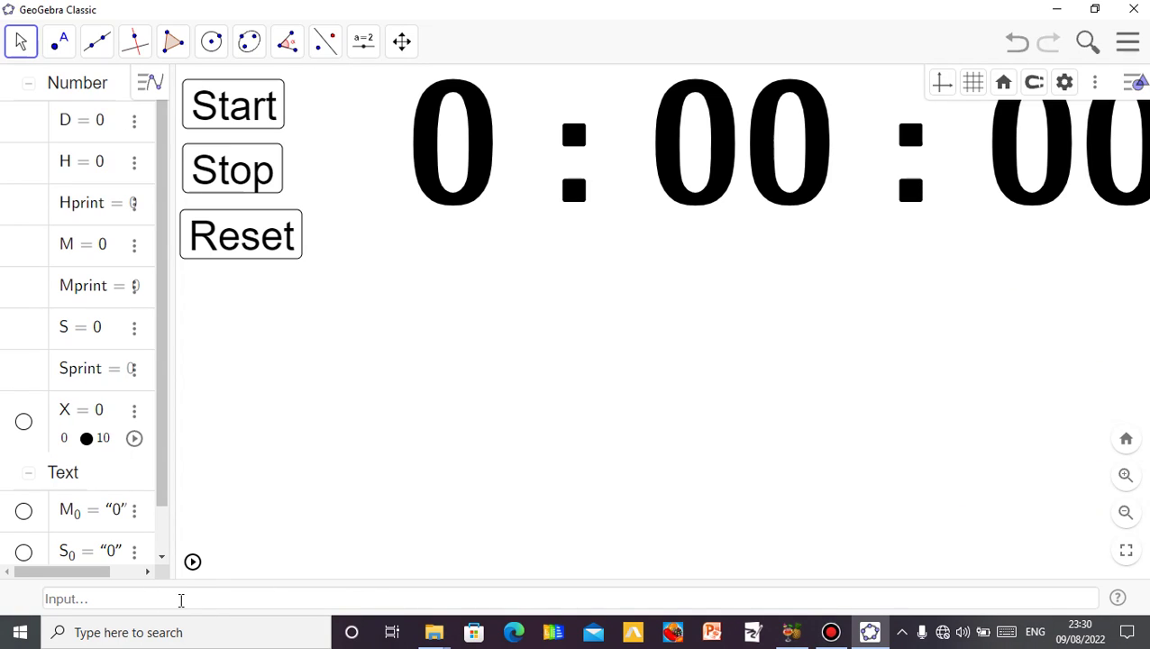
# - Create the list l1={0,1,2,3} through the Input Bar
pyautogui.click(180, 599)
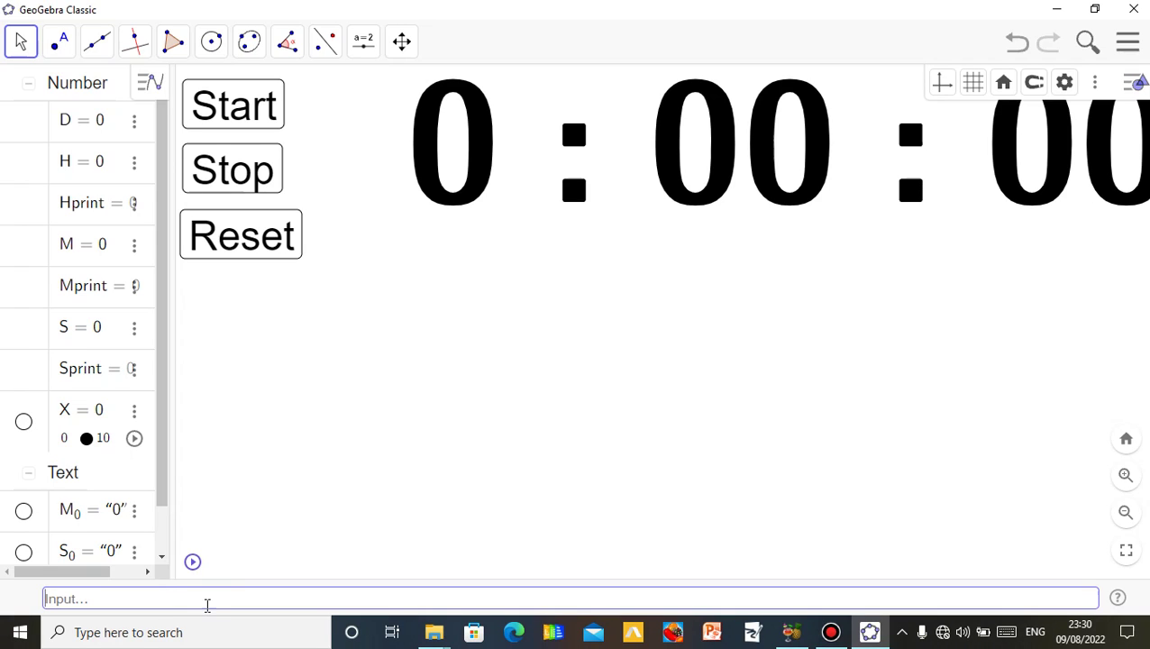
pyautogui.click(202, 605)
pyautogui.write('l1=')
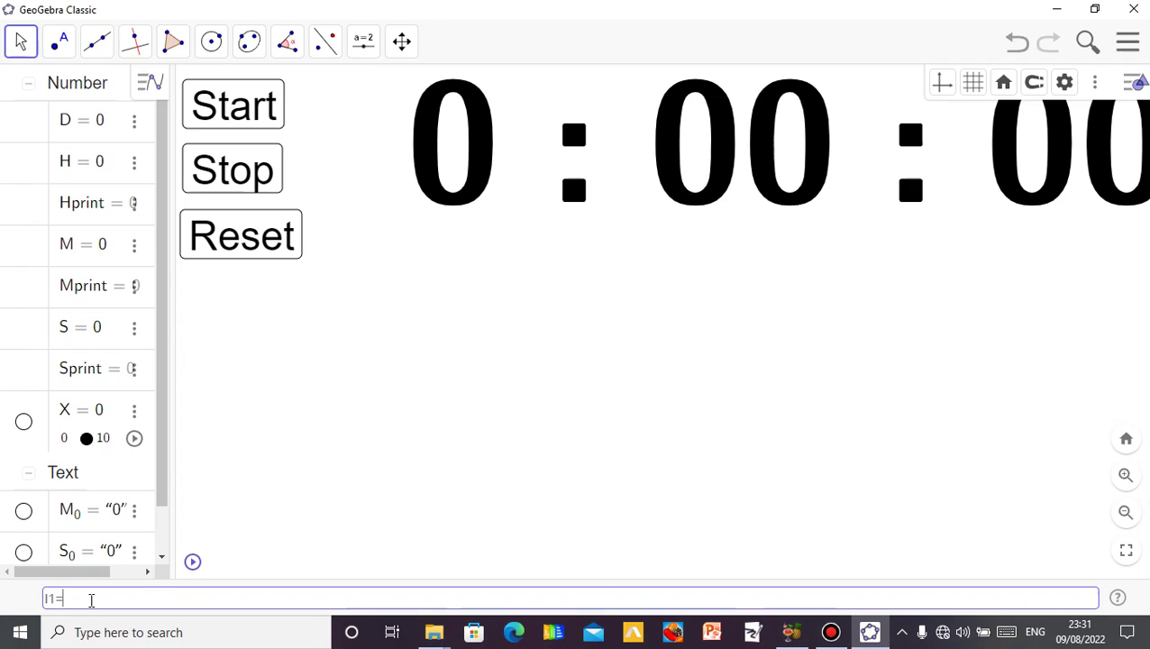
pyautogui.write('{')
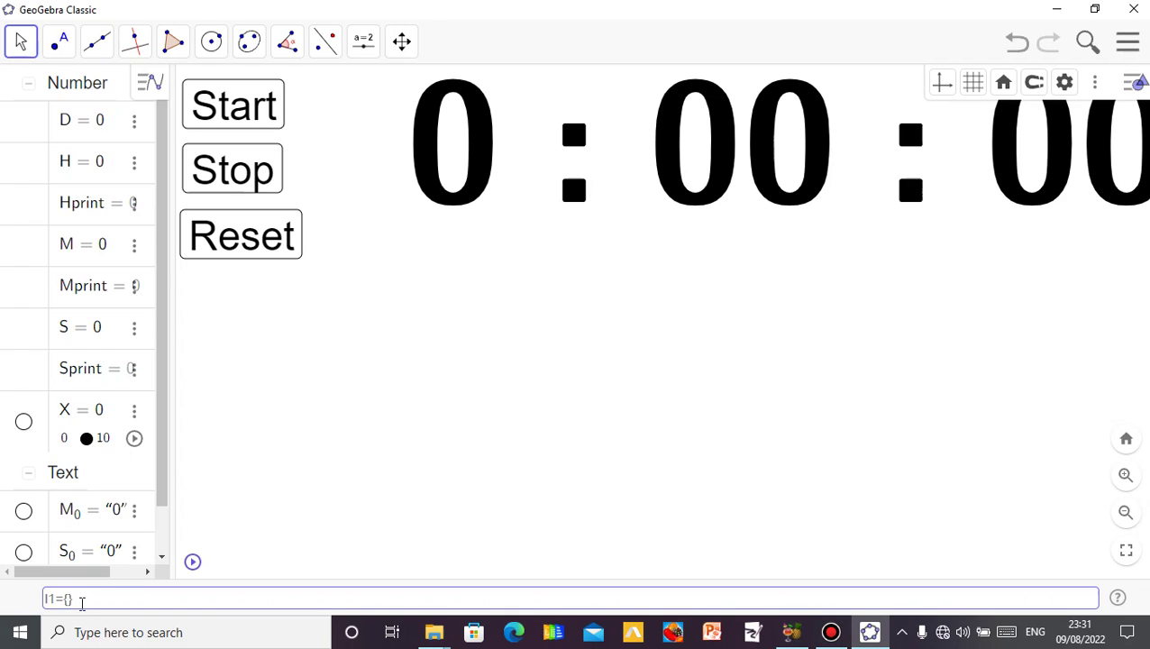
pyautogui.write('0,1,2,3')
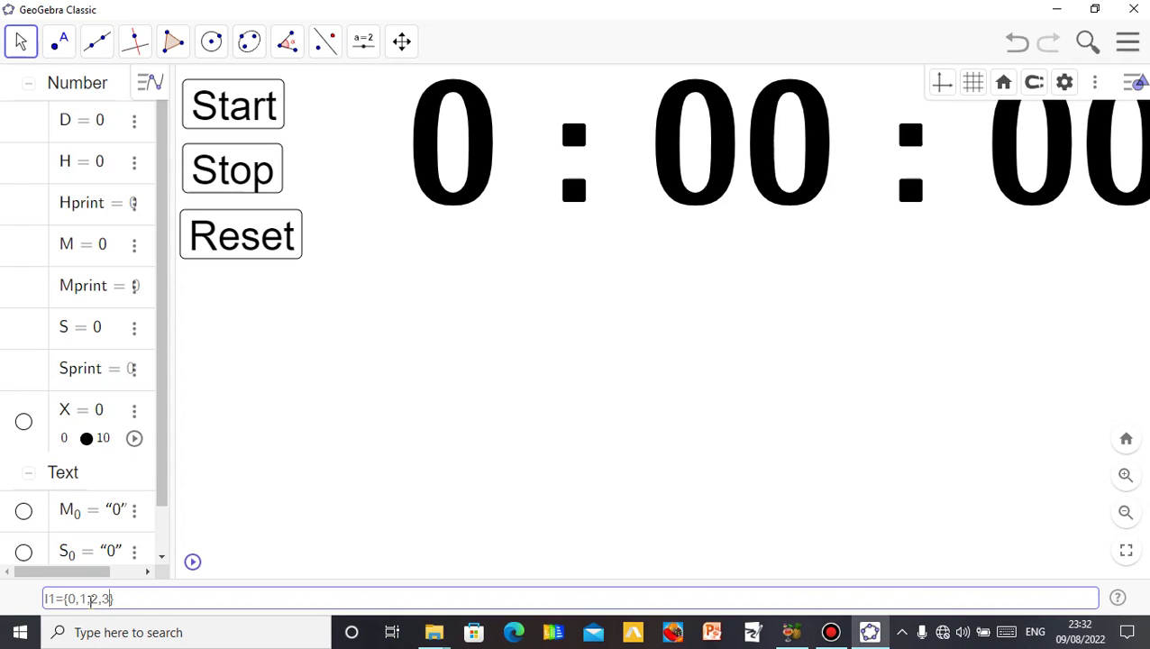
pyautogui.press('Return')
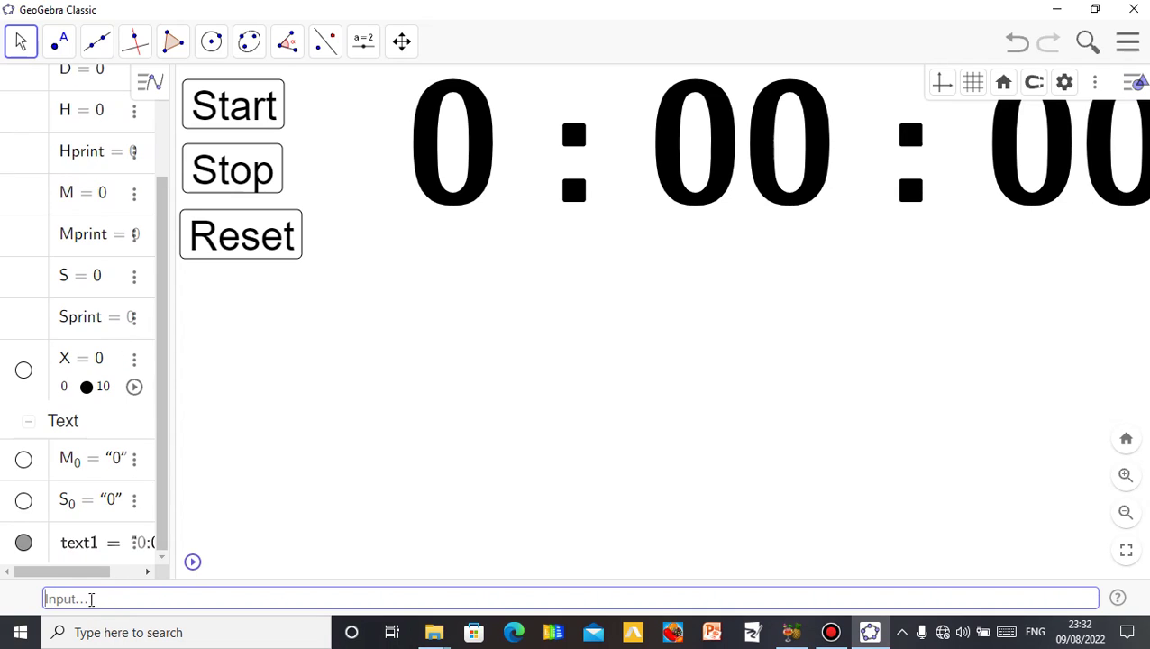
# - Widen the Algebra view to show list l1 in full and have the list drawn as a drop-down list
pyautogui.moveTo(164, 534); pyautogui.dragTo(185, 370)
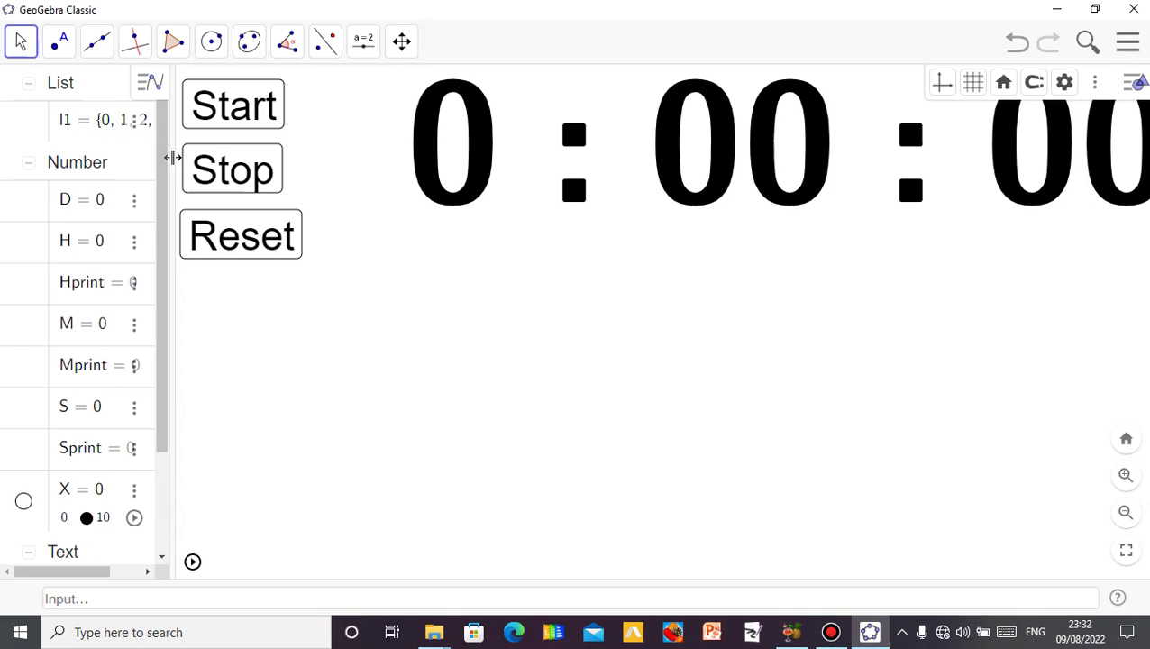
pyautogui.moveTo(172, 157); pyautogui.dragTo(231, 168)
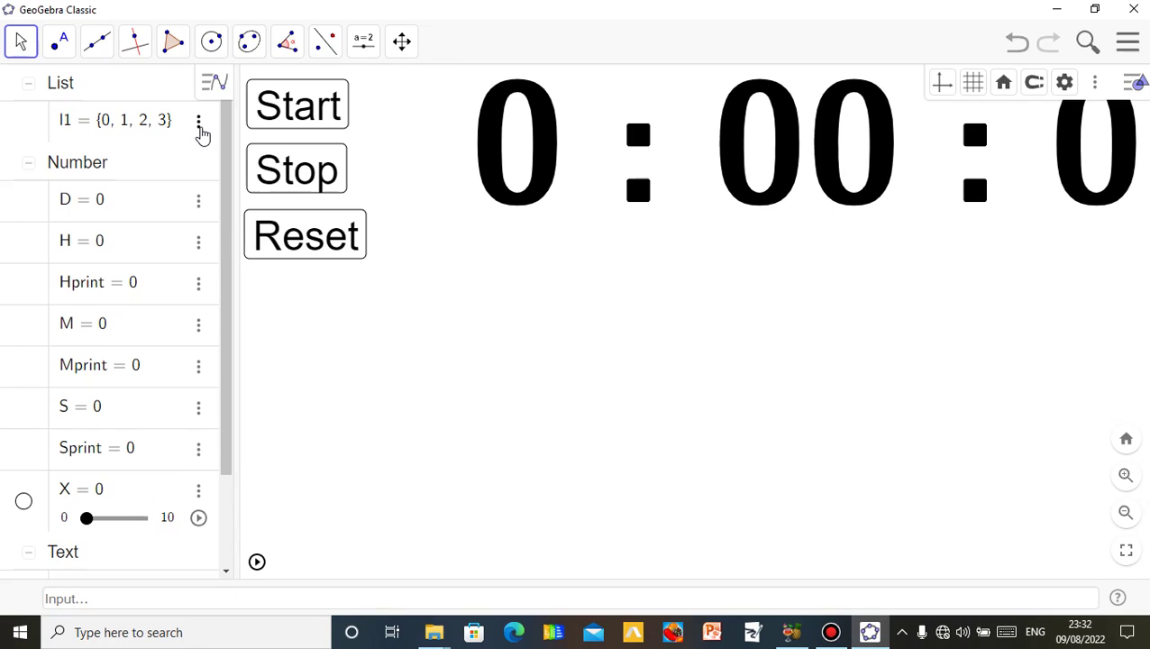
pyautogui.click(199, 127)
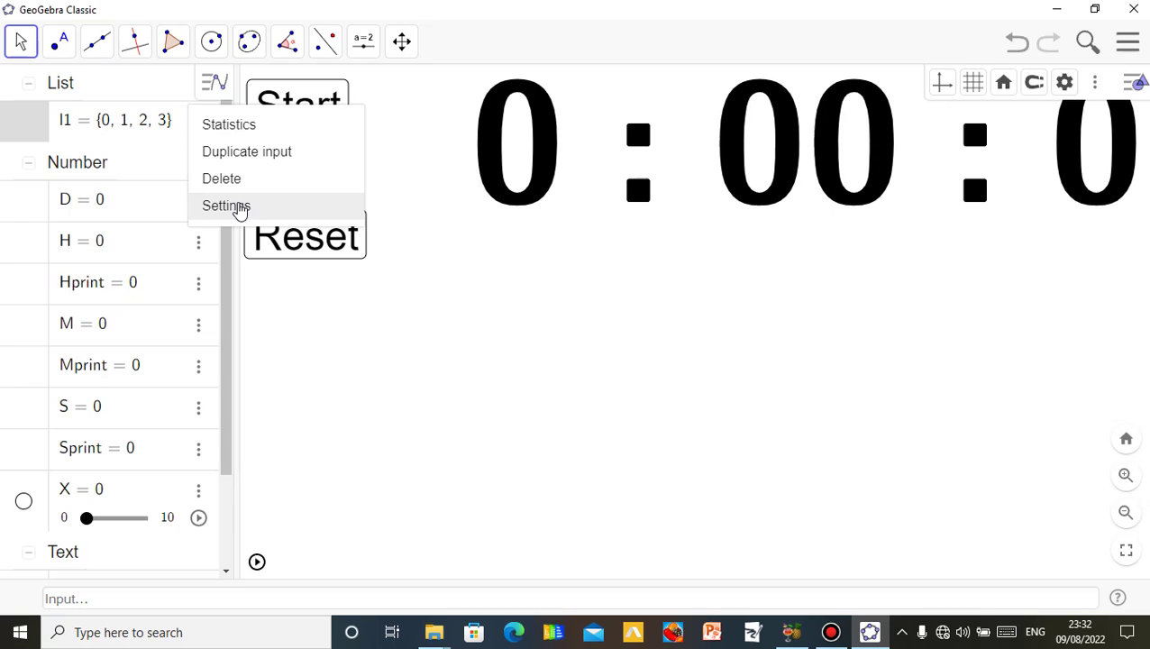
pyautogui.click(227, 207)
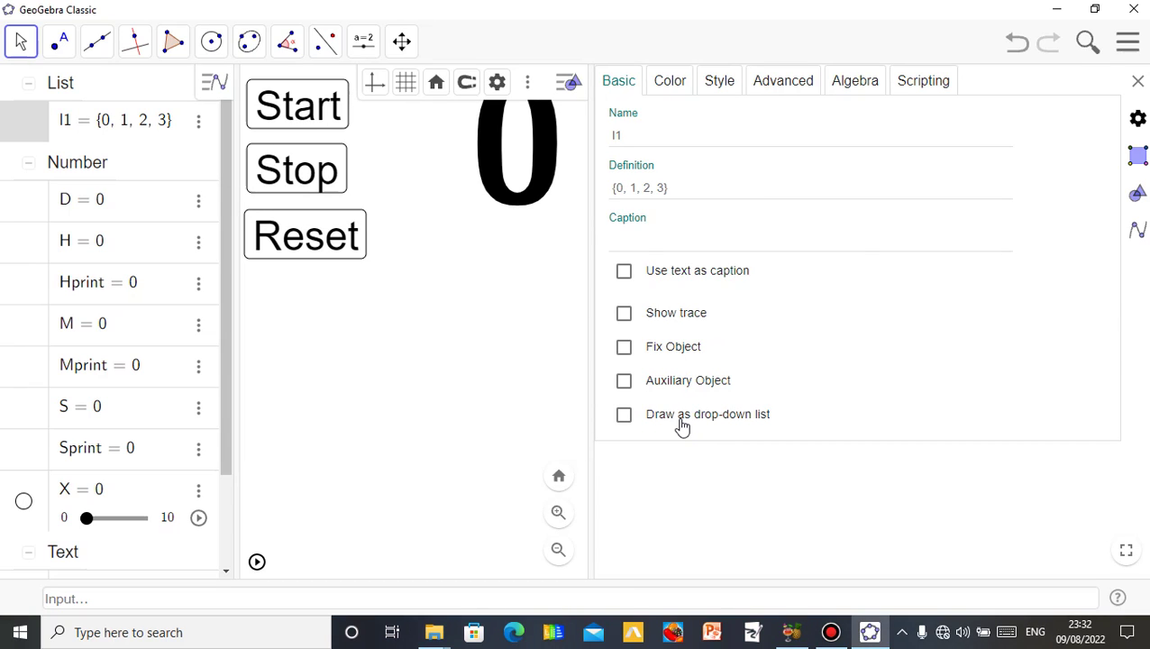
pyautogui.click(623, 414)
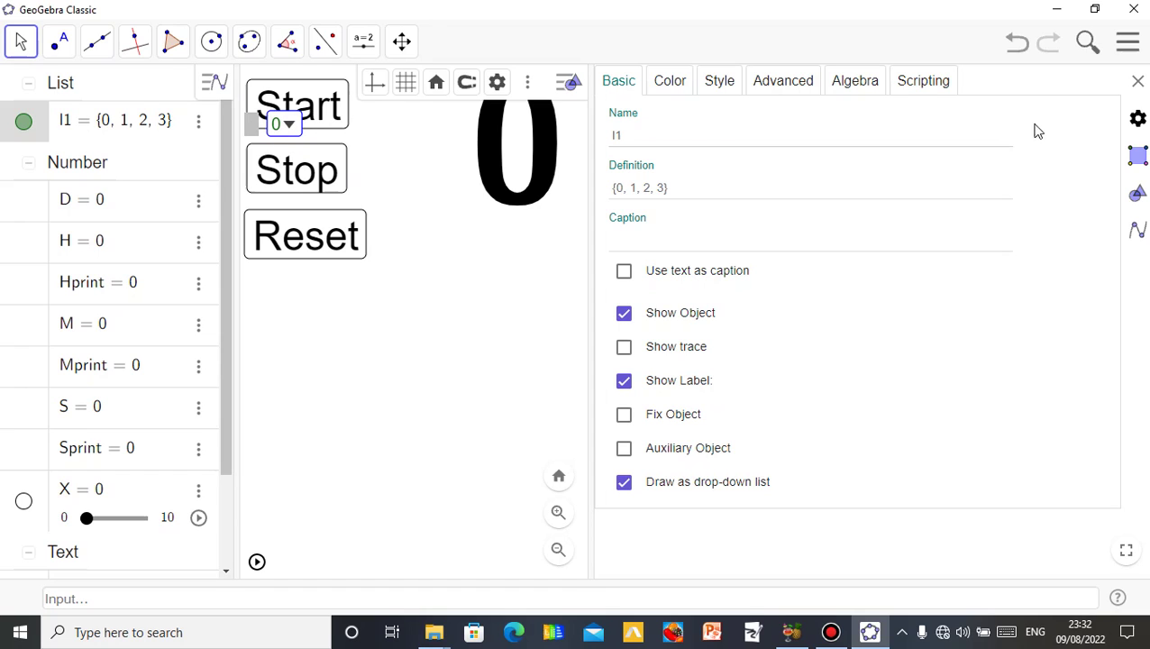
pyautogui.click(1137, 80)
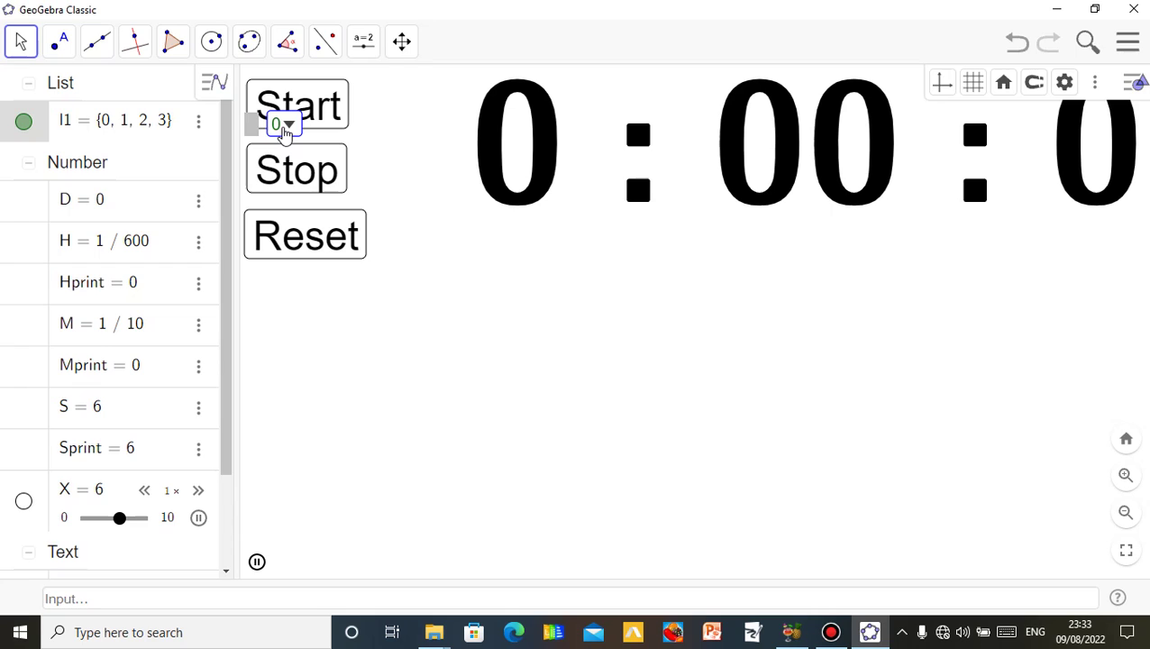
# - Move the drop-down list off the timer buttons into the empty area below the time display and check its options
pyautogui.moveTo(285, 132); pyautogui.dragTo(420, 330)
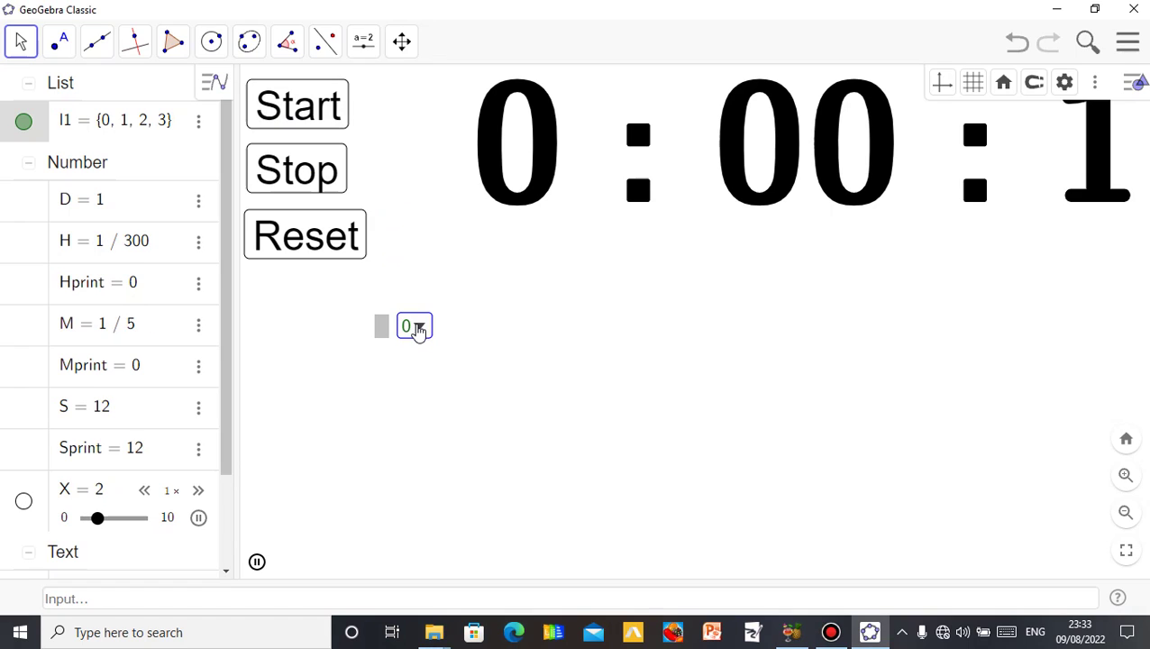
pyautogui.click(416, 328)
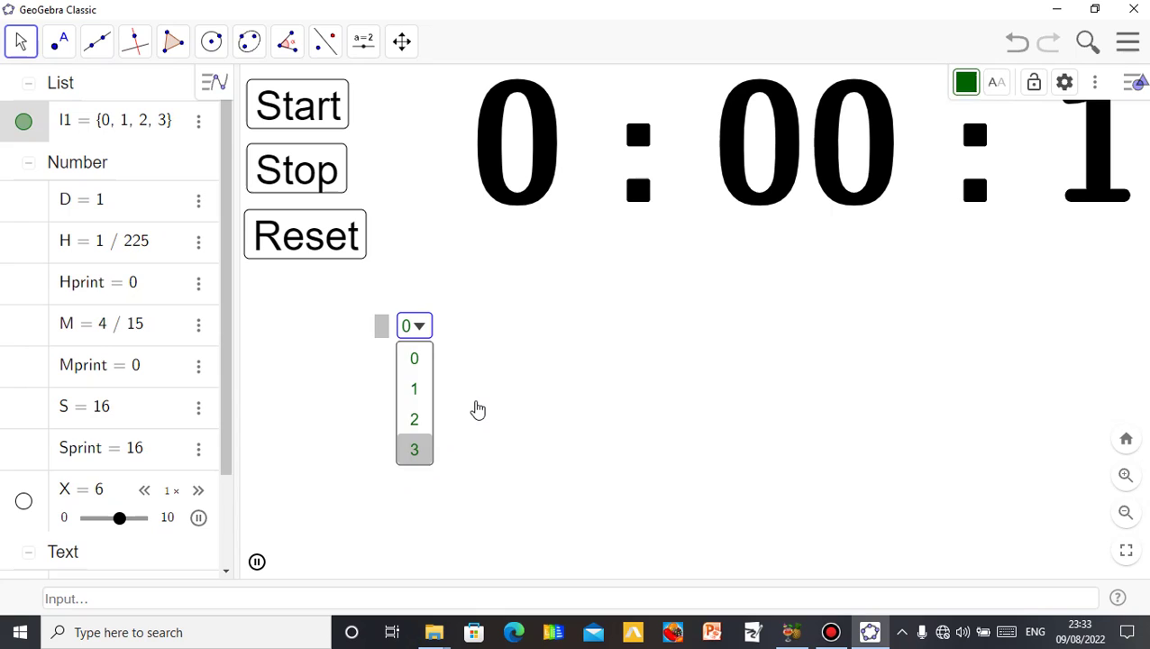
pyautogui.click(475, 407)
pyautogui.click(419, 333)
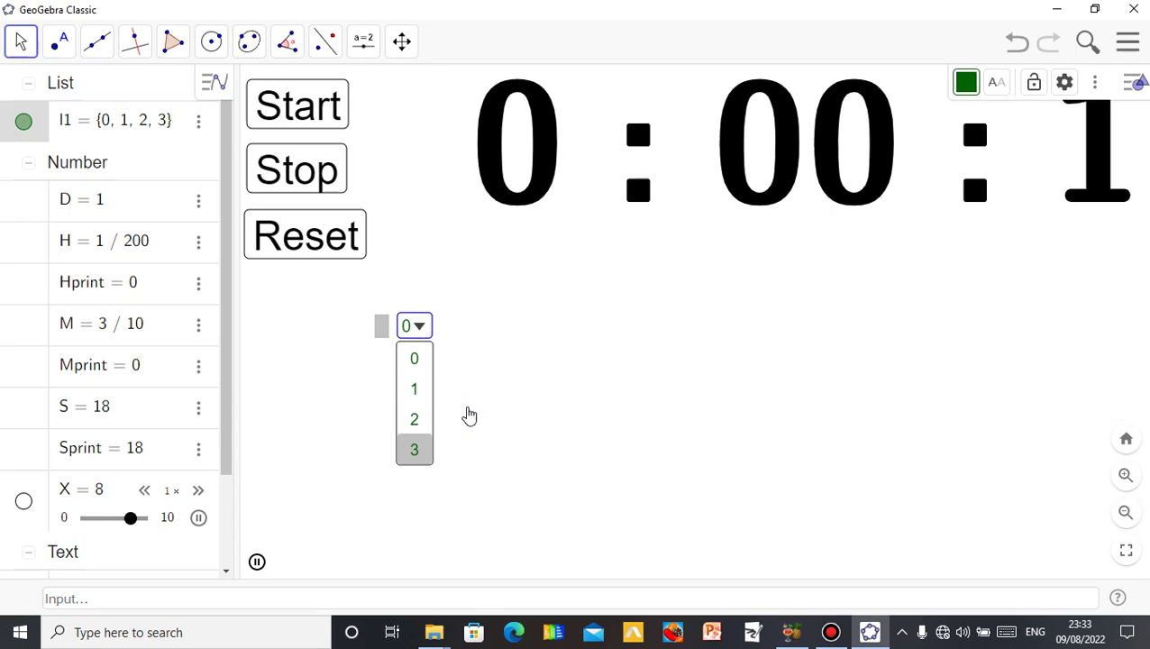
pyautogui.click(423, 336)
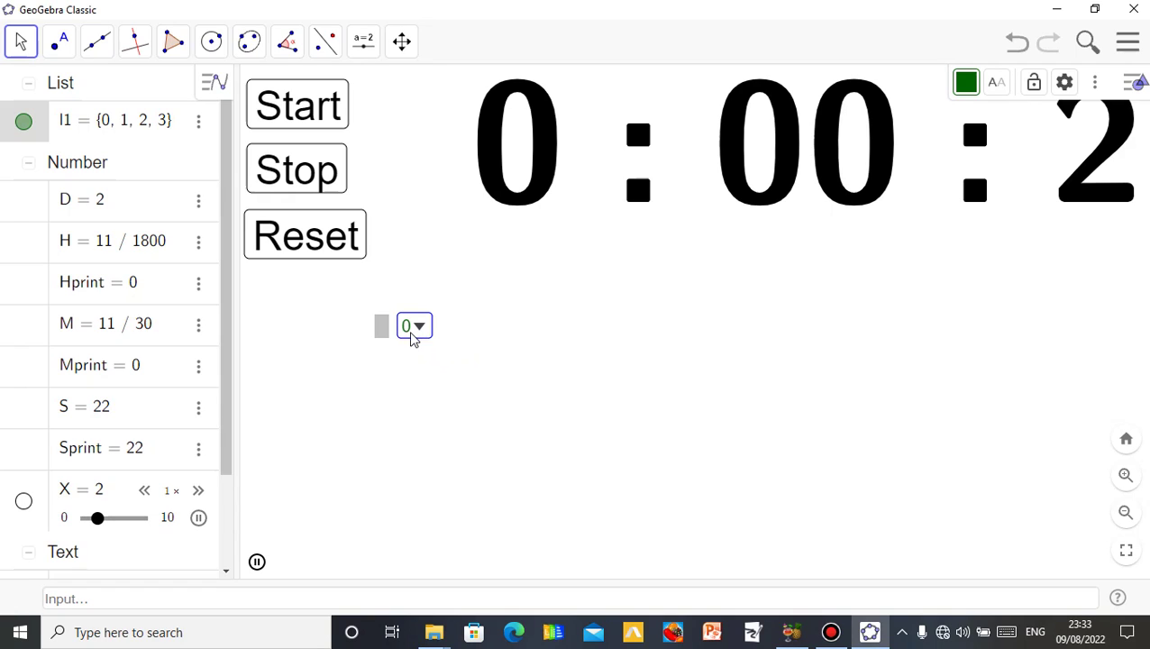
pyautogui.moveTo(408, 338); pyautogui.dragTo(429, 351)
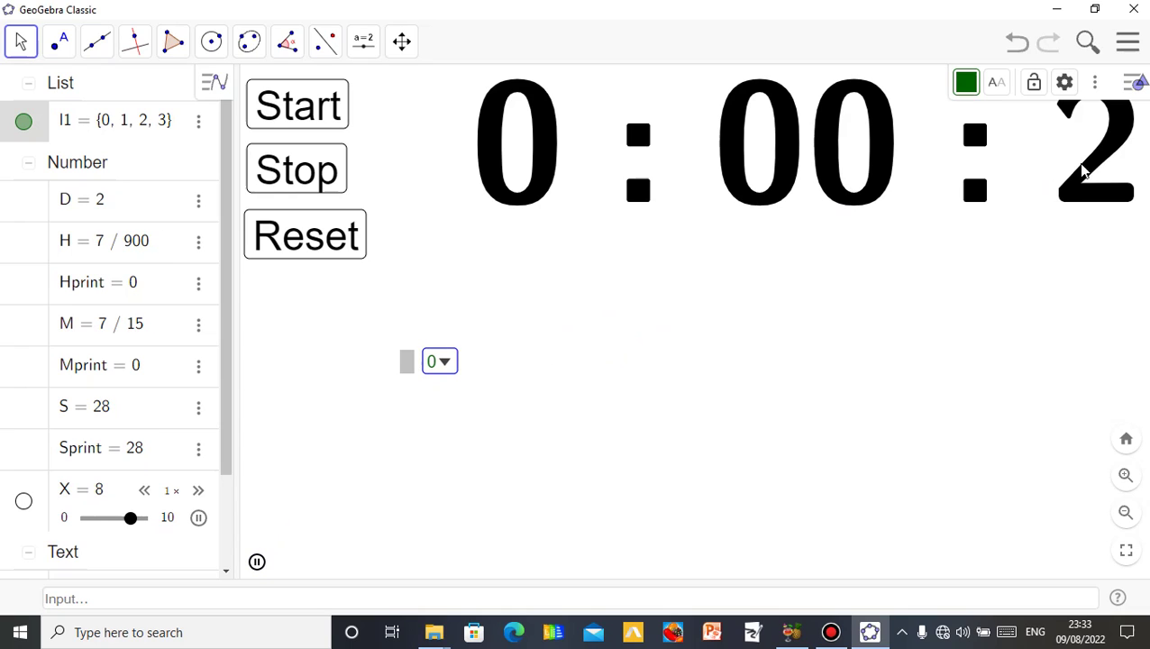
# - Stop the running timer and reset it
pyautogui.click(302, 182)
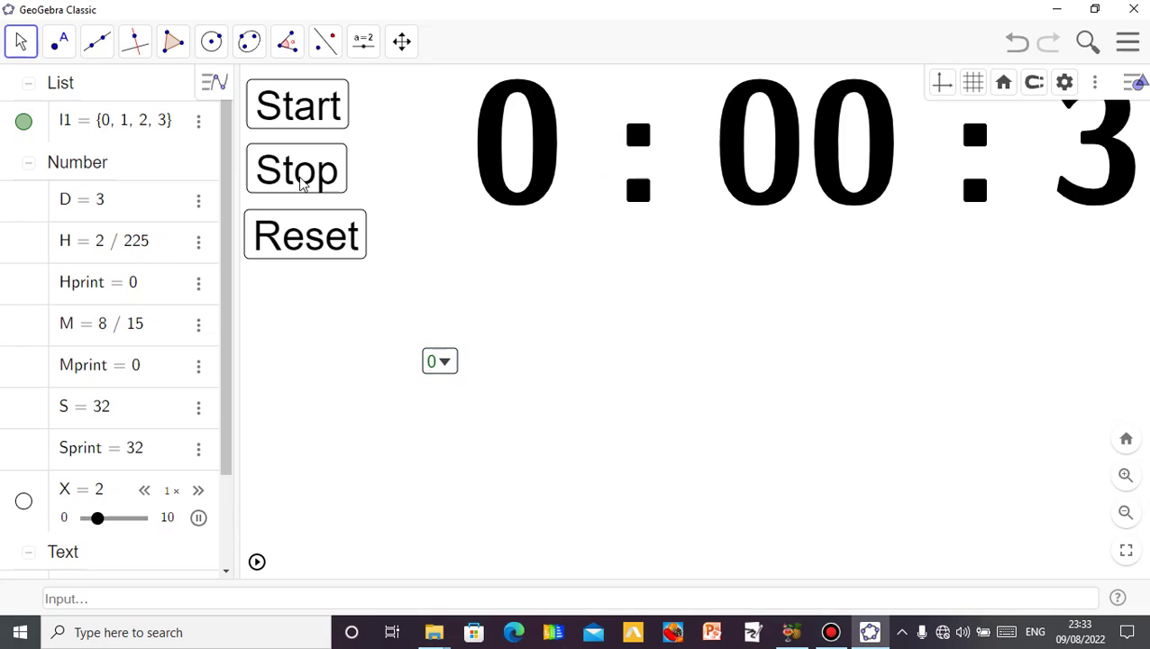
pyautogui.click(313, 235)
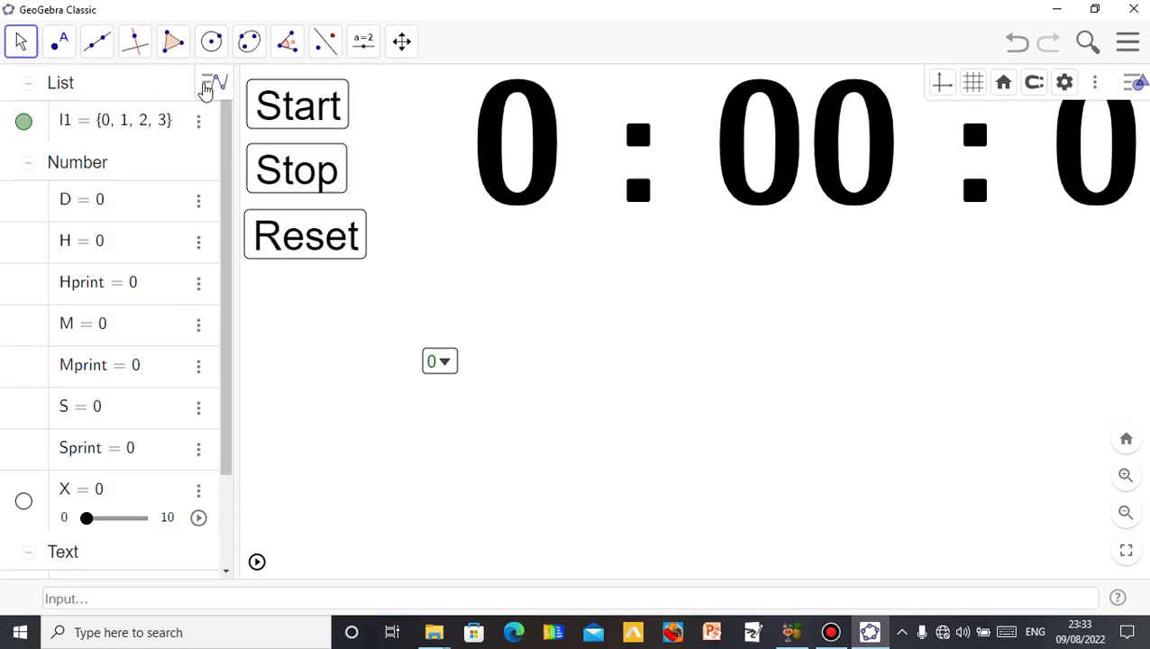
# - Close the Algebra view and collapse the Graphics view's style bar
pyautogui.click(210, 88)
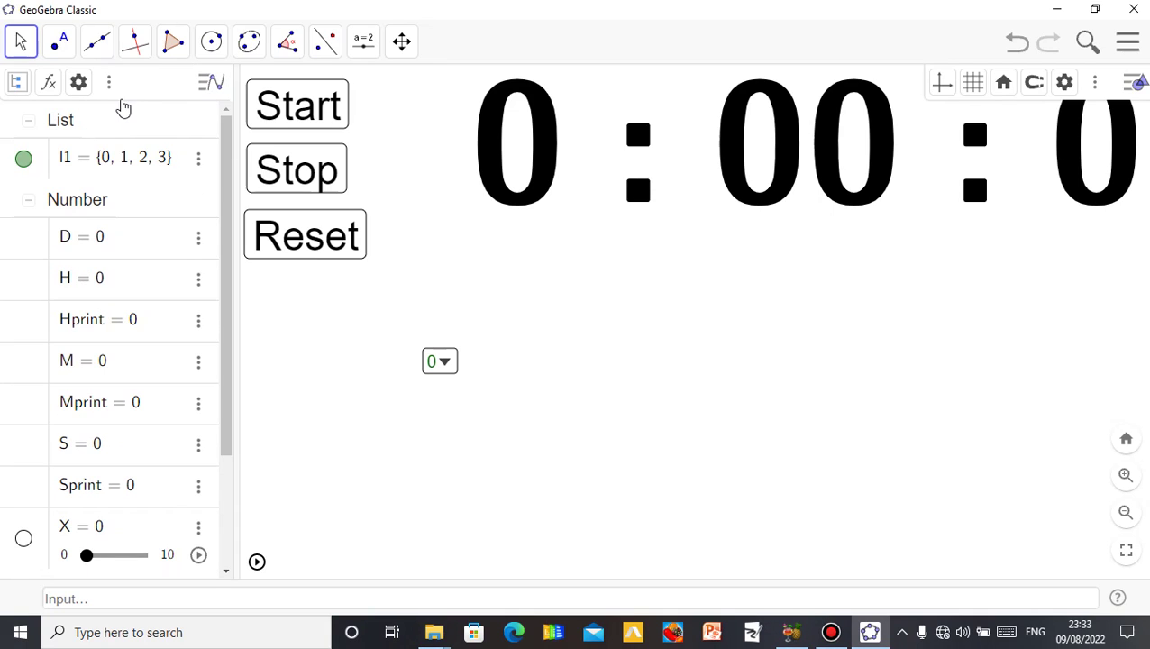
pyautogui.click(105, 84)
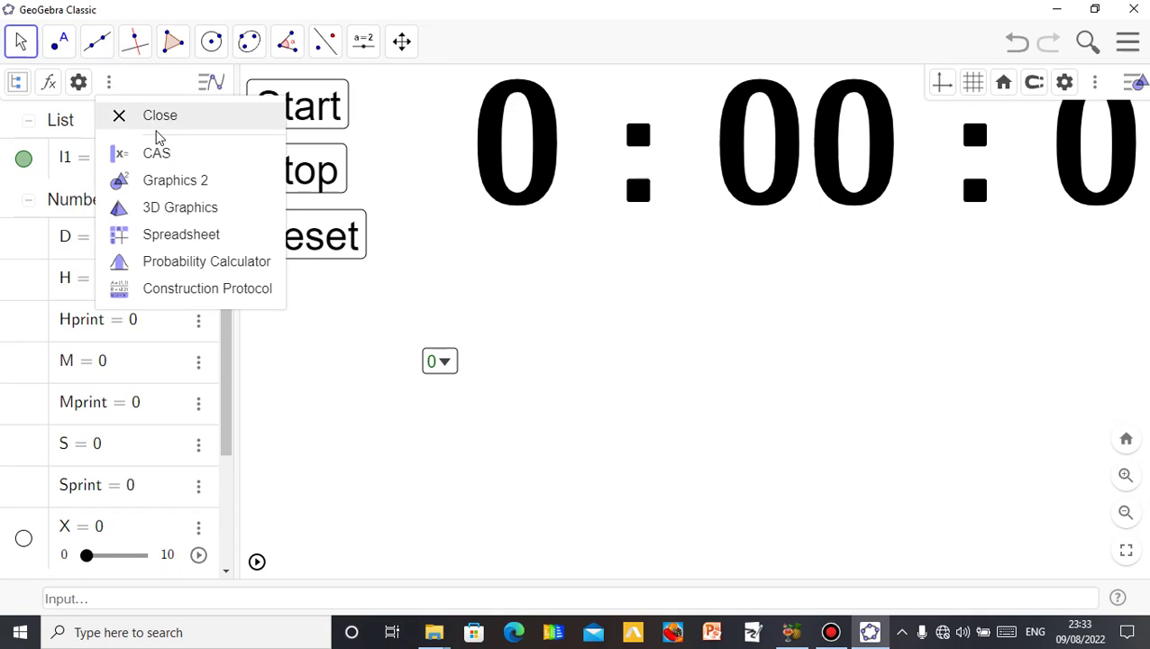
pyautogui.click(161, 117)
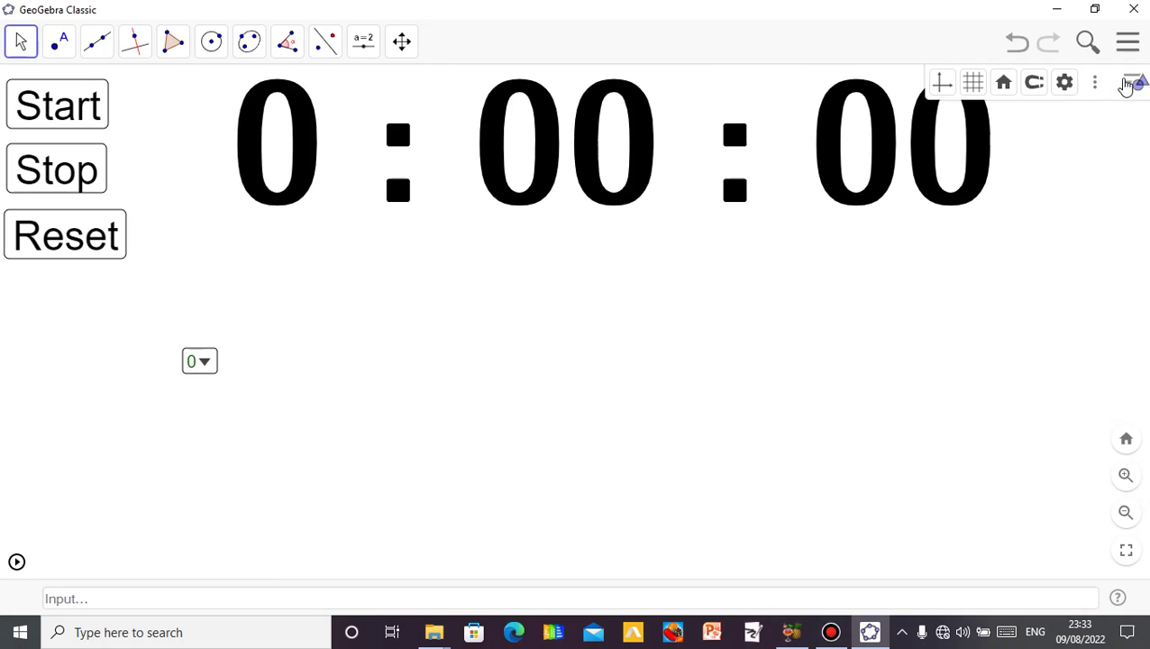
pyautogui.click(1127, 82)
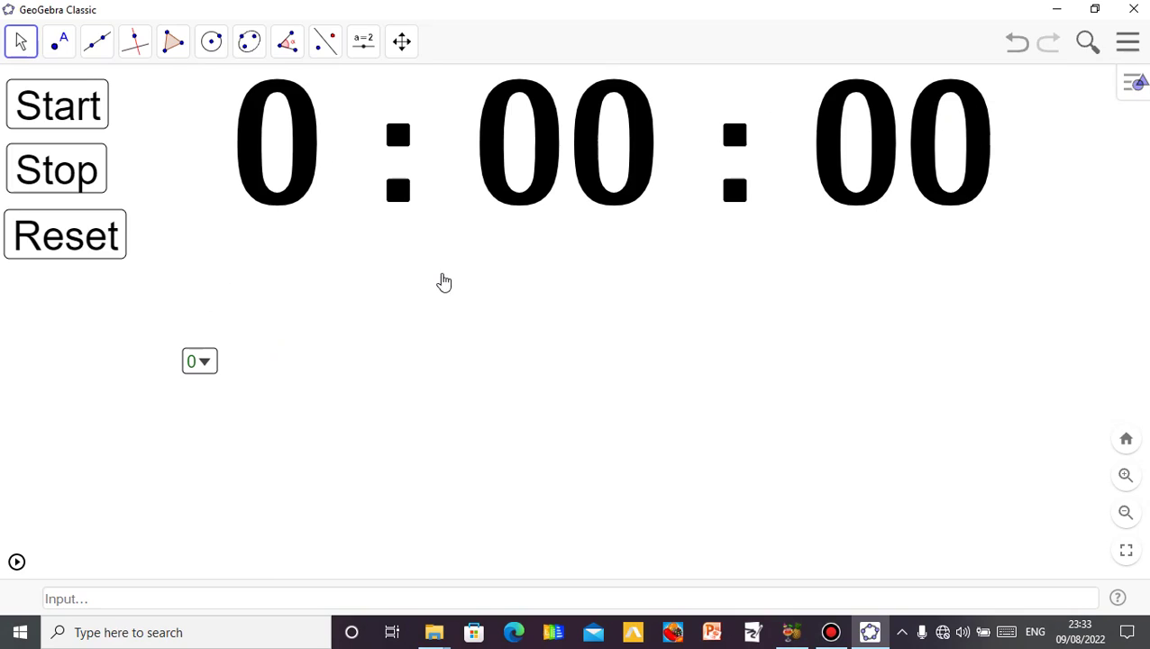
# - Test the drop-down list by choosing 1, 2 and 3 in turn, and deselect it
pyautogui.click(206, 363)
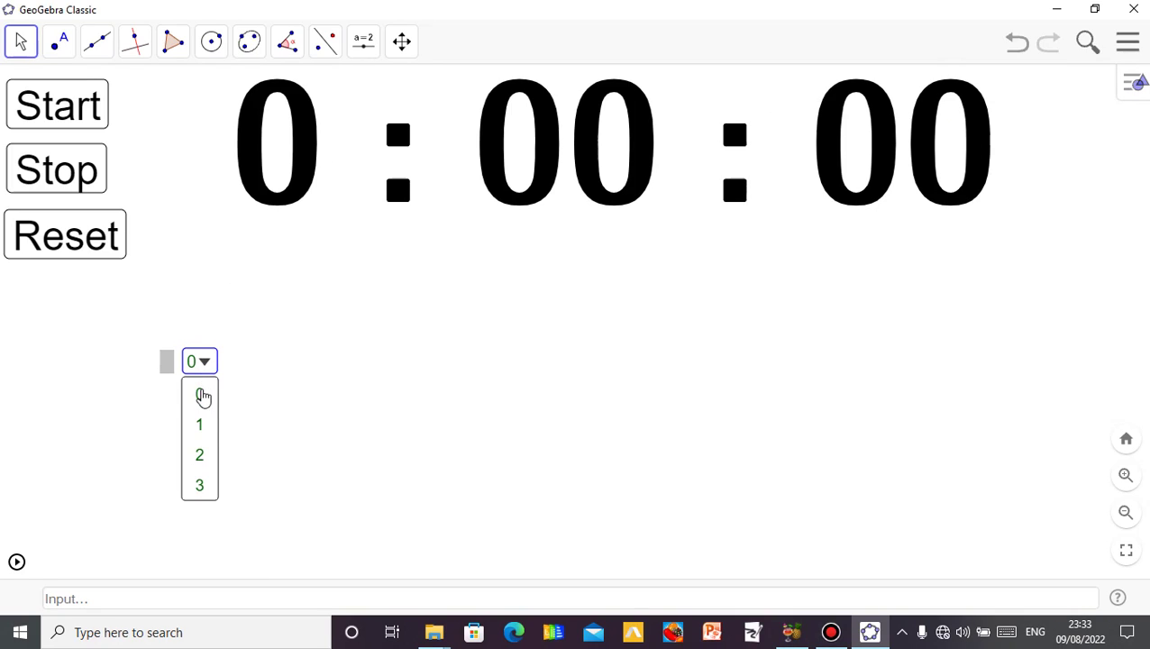
pyautogui.click(204, 423)
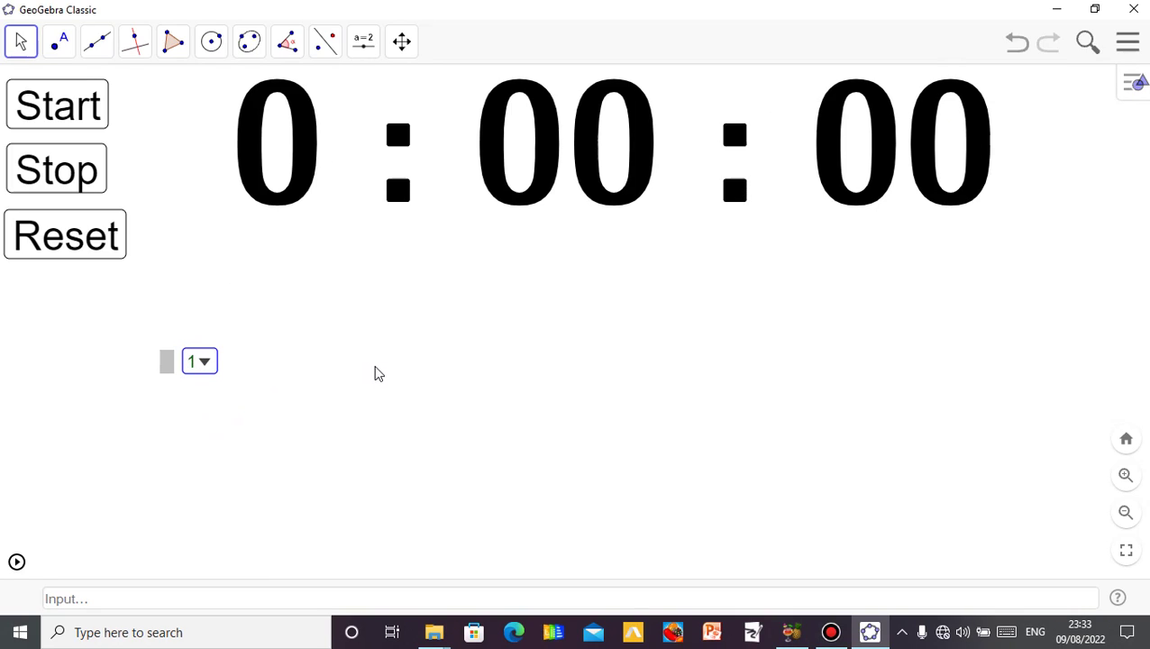
pyautogui.click(203, 366)
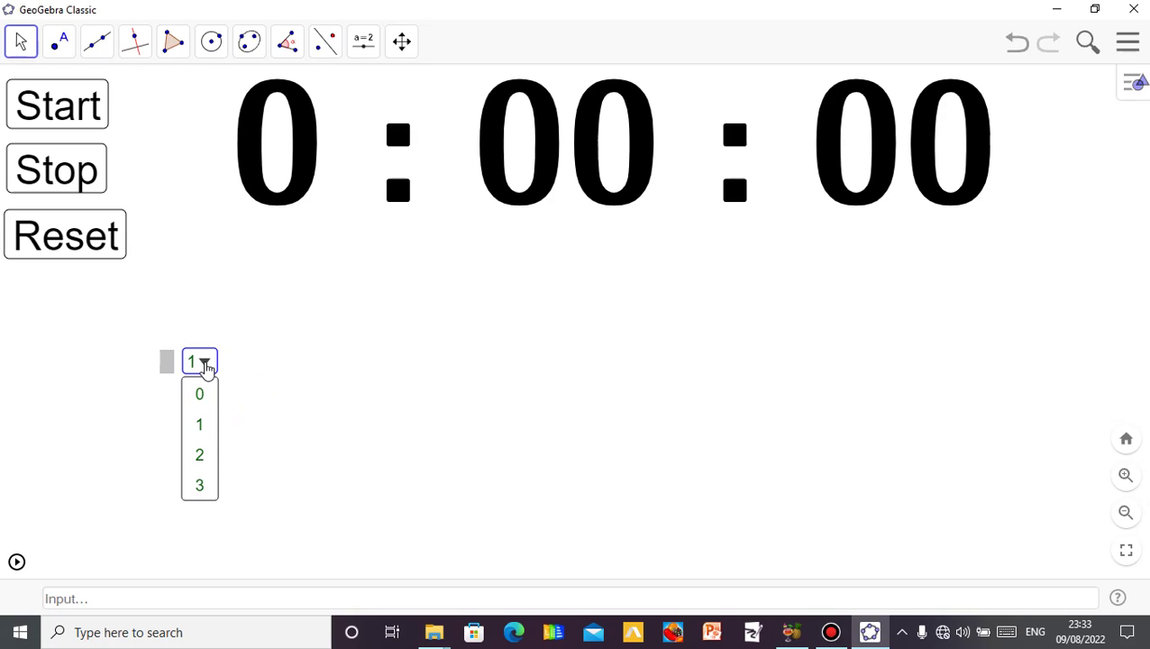
pyautogui.click(202, 454)
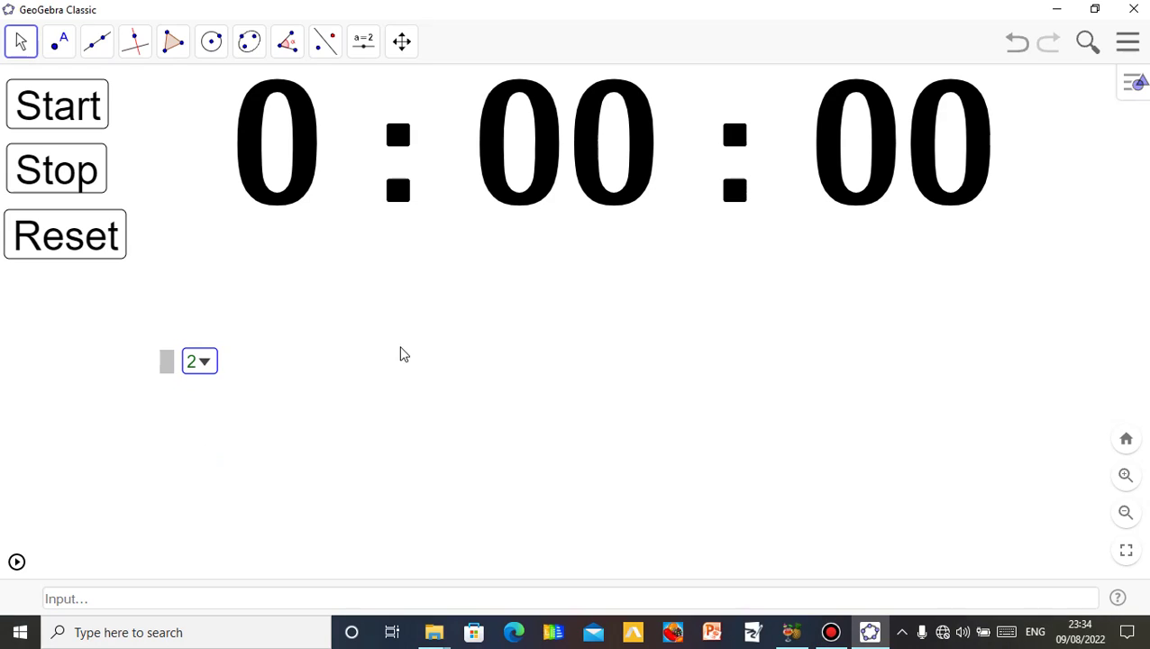
pyautogui.click(206, 363)
pyautogui.click(200, 498)
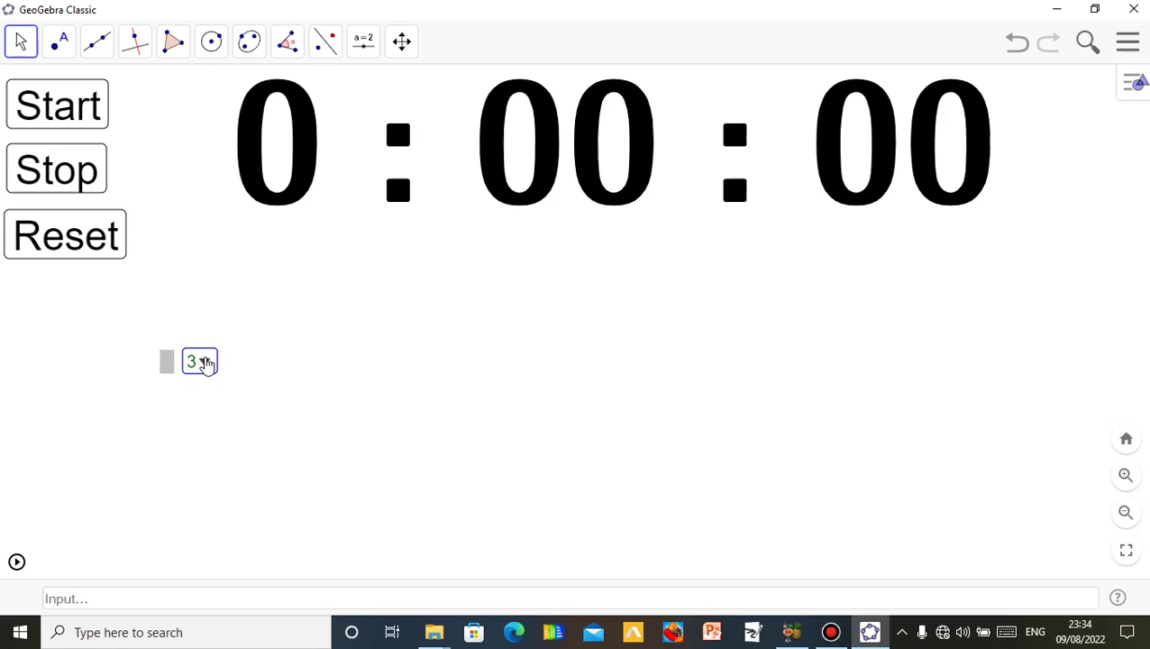
pyautogui.click(259, 397)
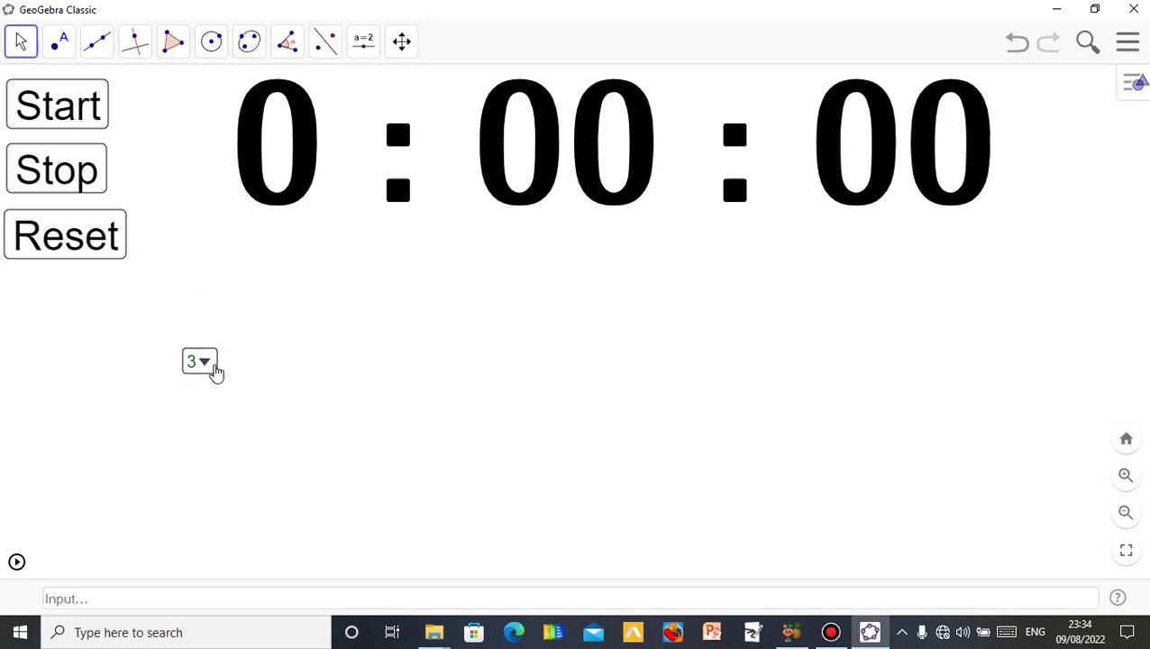
# - Give the drop-down list l1 the caption Question and close its settings
pyautogui.rightClick(215, 371)
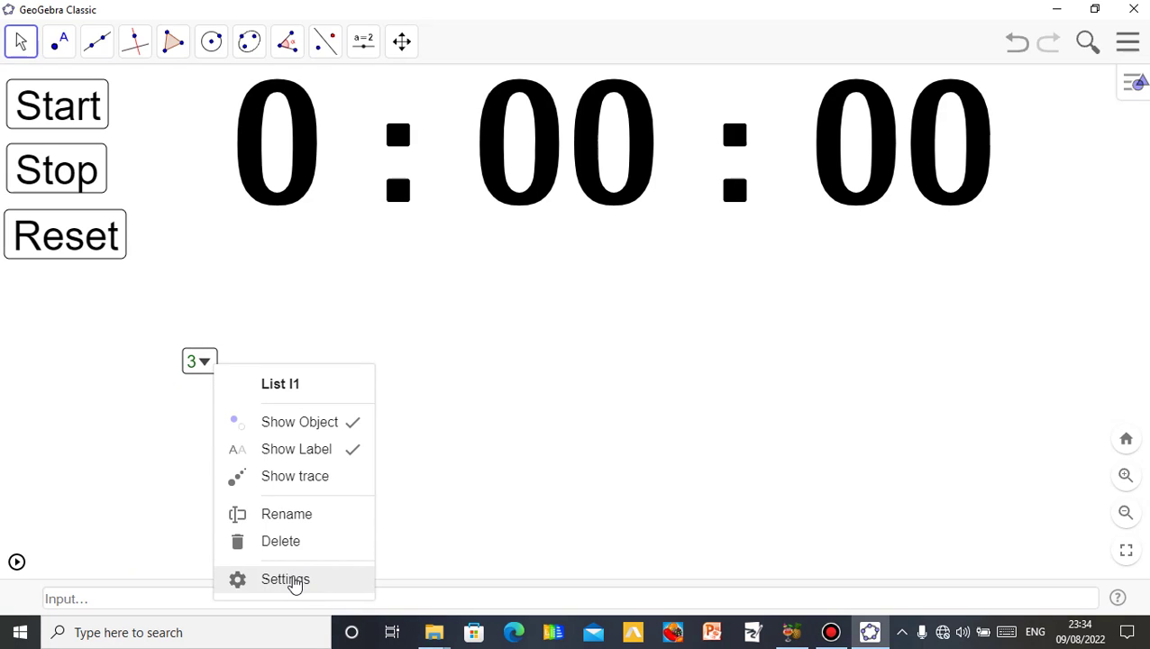
pyautogui.click(295, 581)
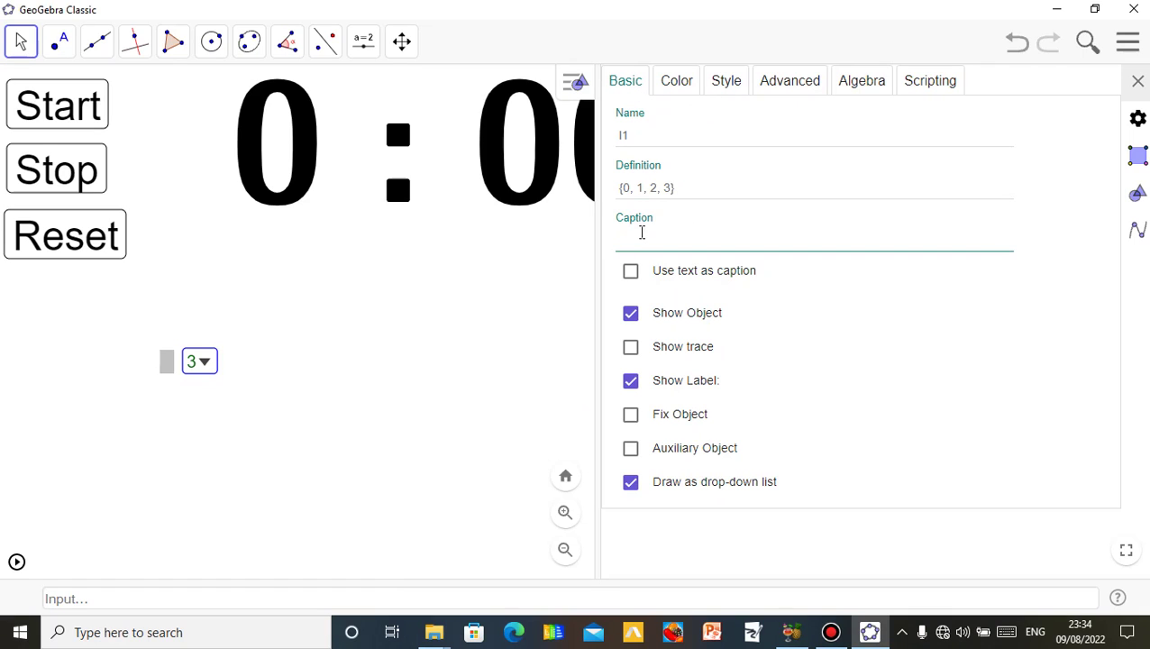
pyautogui.click(642, 243)
pyautogui.write('Q')
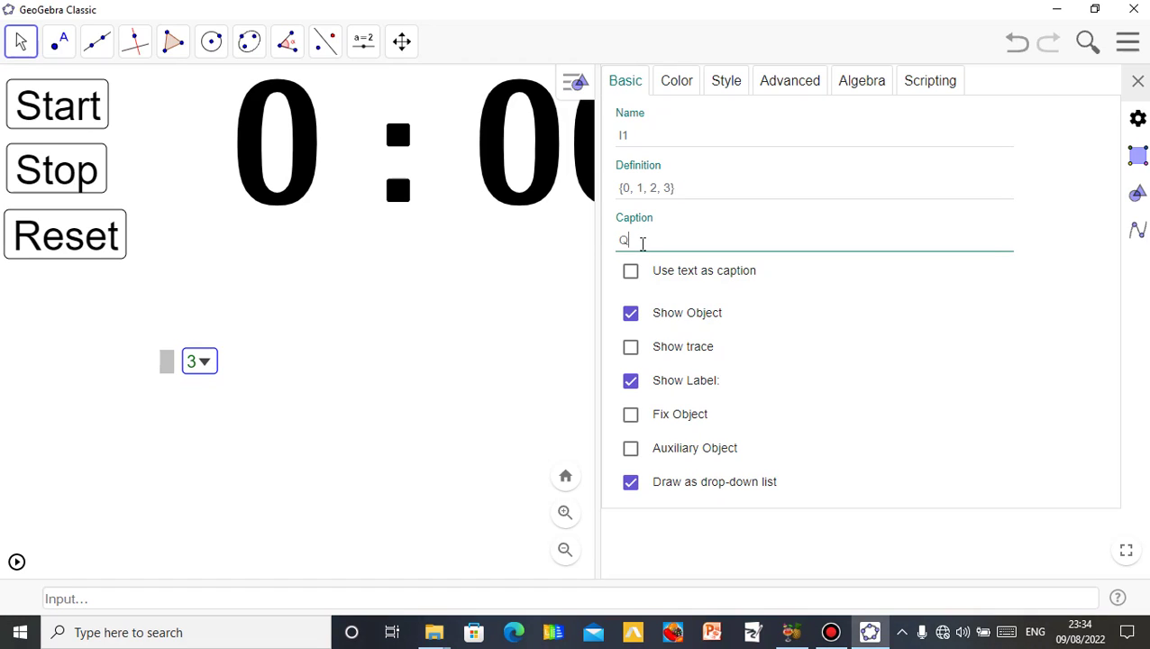
pyautogui.write('uestions')
pyautogui.press('BackSpace')
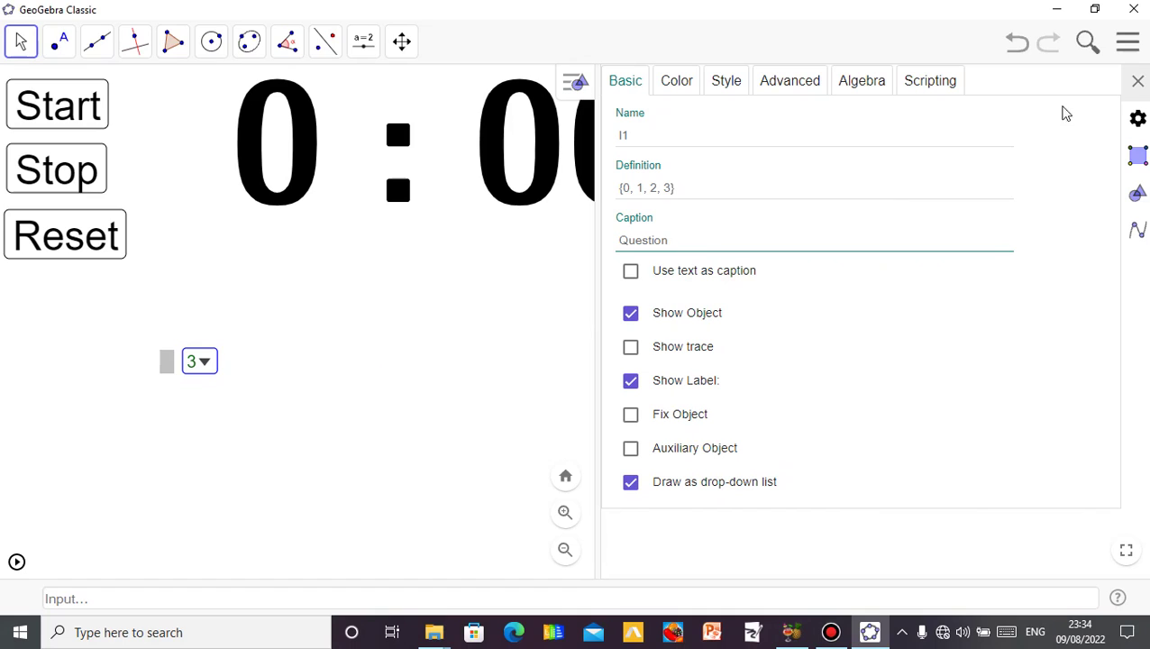
pyautogui.click(1132, 94)
pyautogui.click(1138, 84)
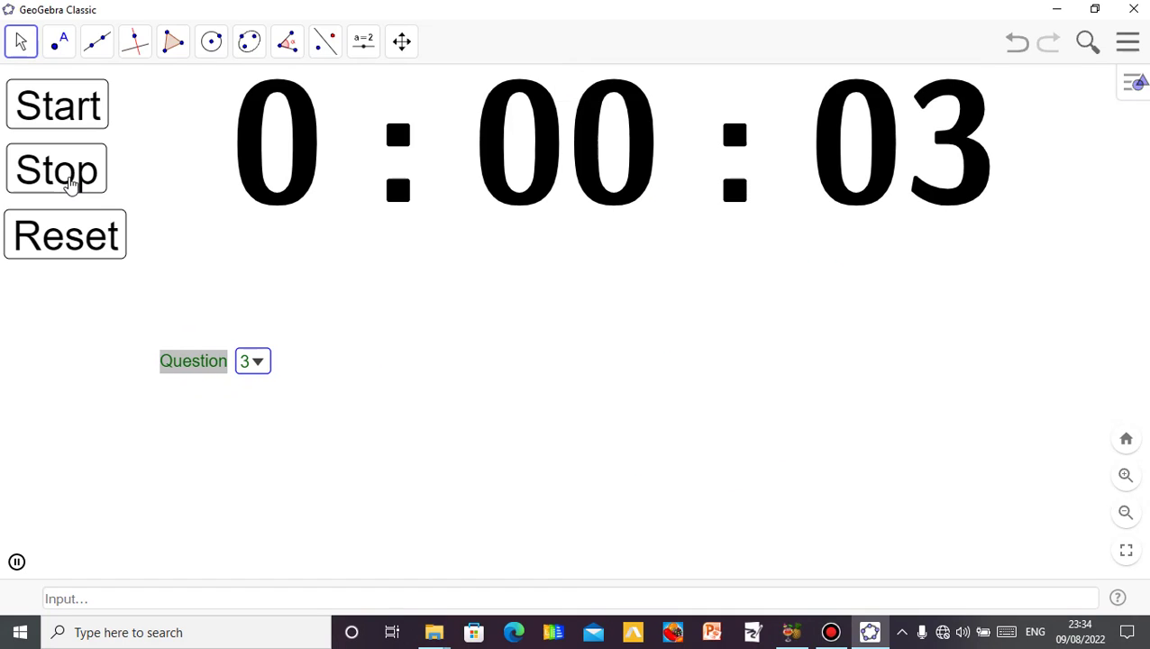
# - Stop and reset the timer, and try the values 1 and 2 in the Question drop-down list
pyautogui.click(70, 181)
pyautogui.click(90, 236)
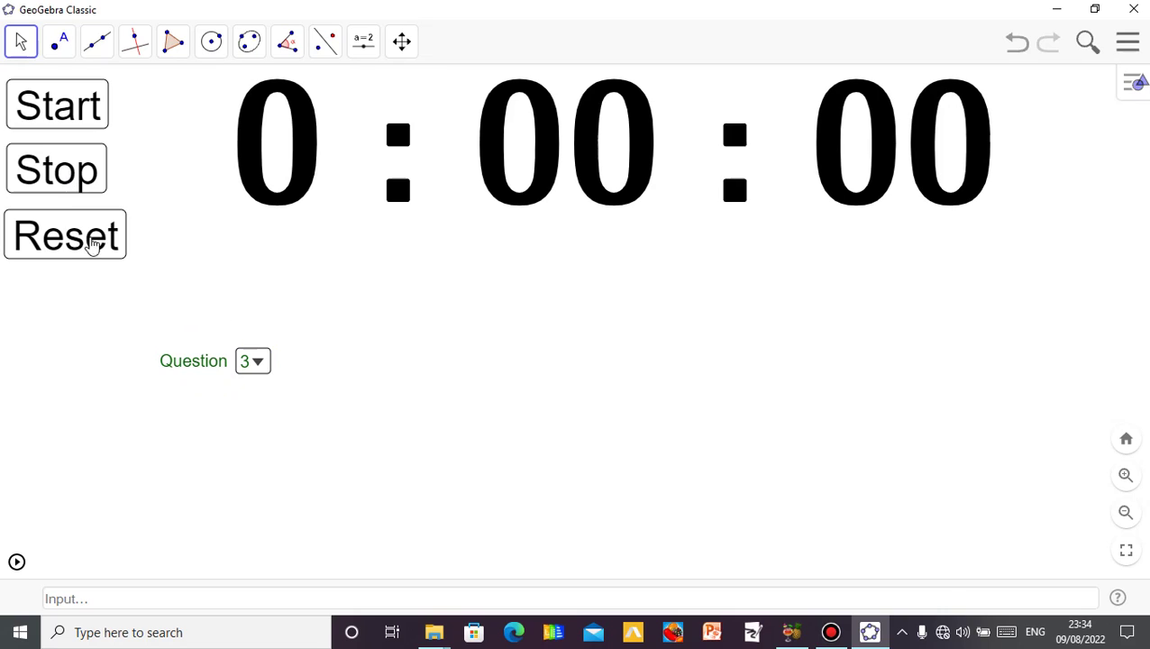
pyautogui.click(258, 368)
pyautogui.click(253, 436)
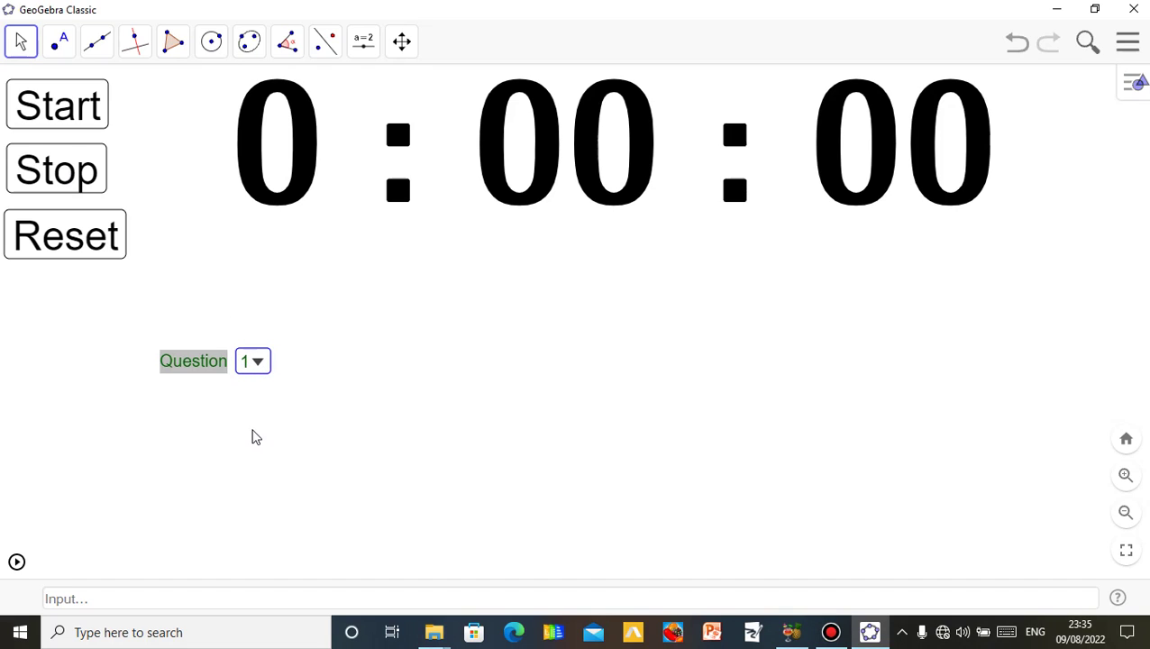
pyautogui.click(257, 365)
pyautogui.click(253, 457)
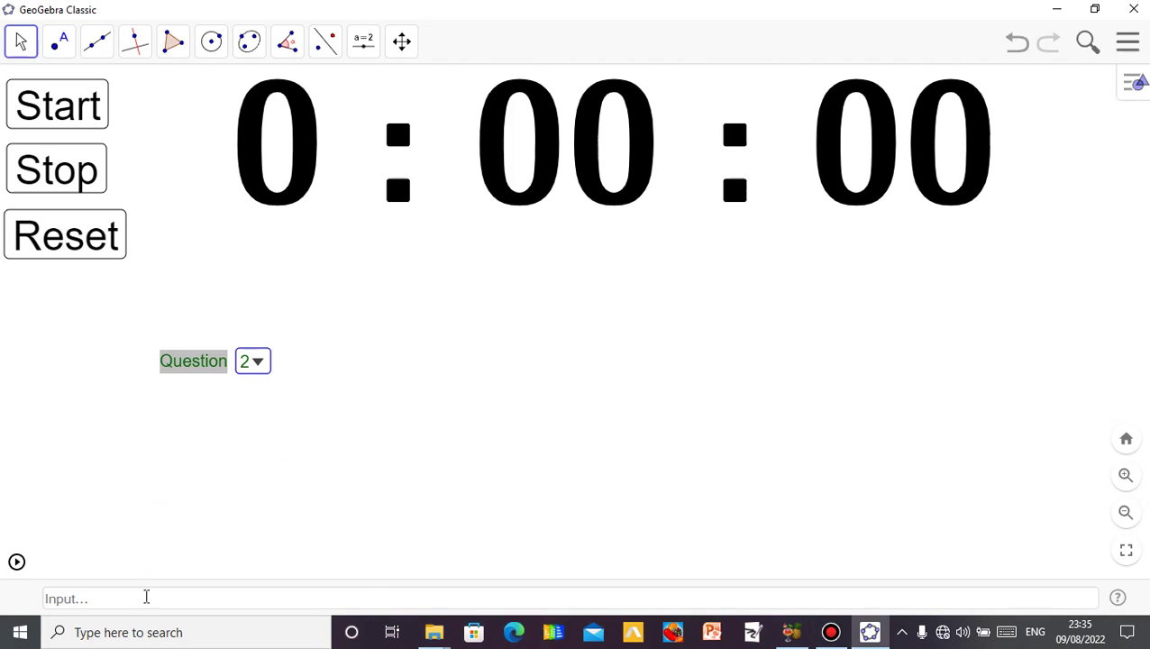
# - Define a=SelectedElement(l1) so that a holds the value chosen in the drop-down list
pyautogui.click(151, 601)
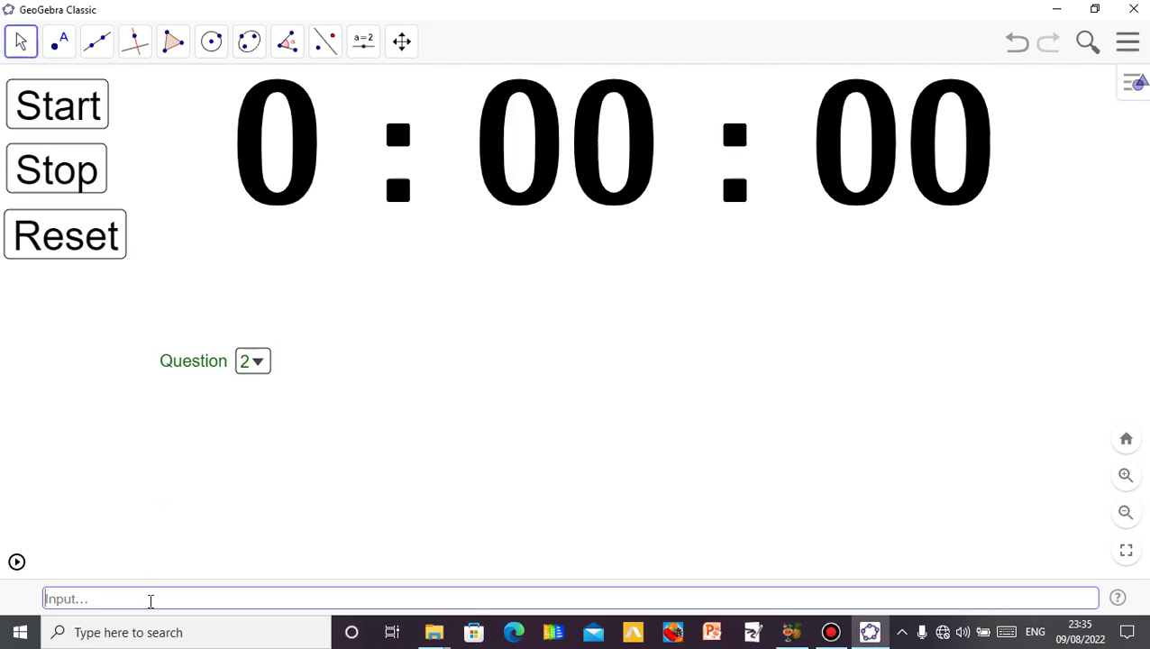
pyautogui.write('a=sel')
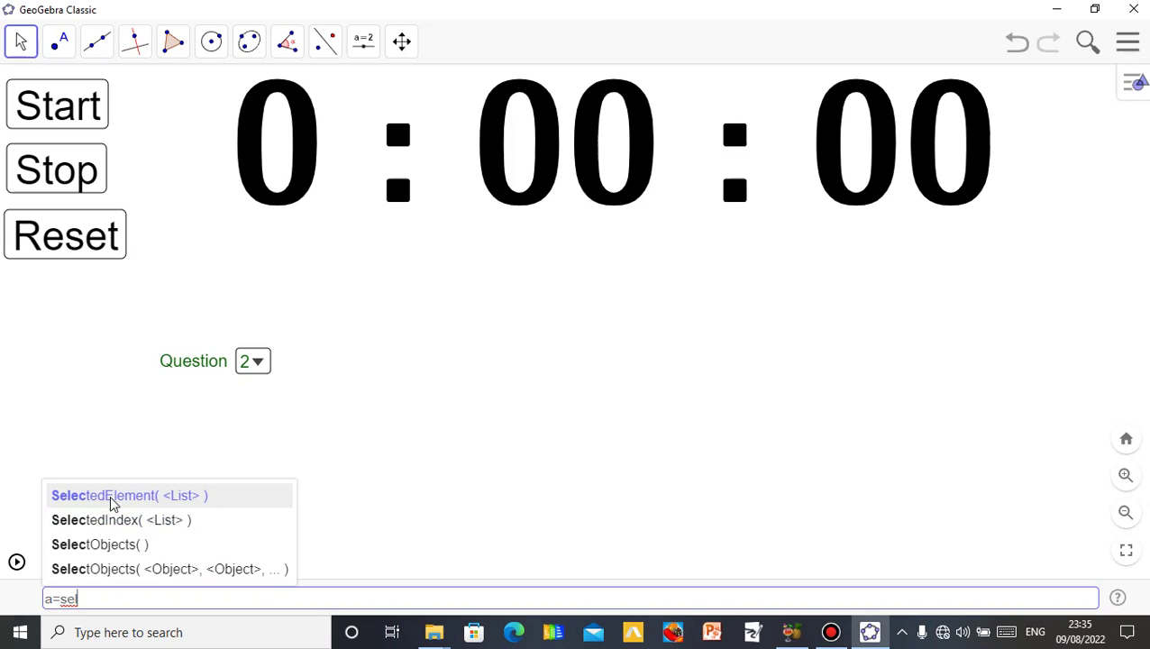
pyautogui.click(161, 504)
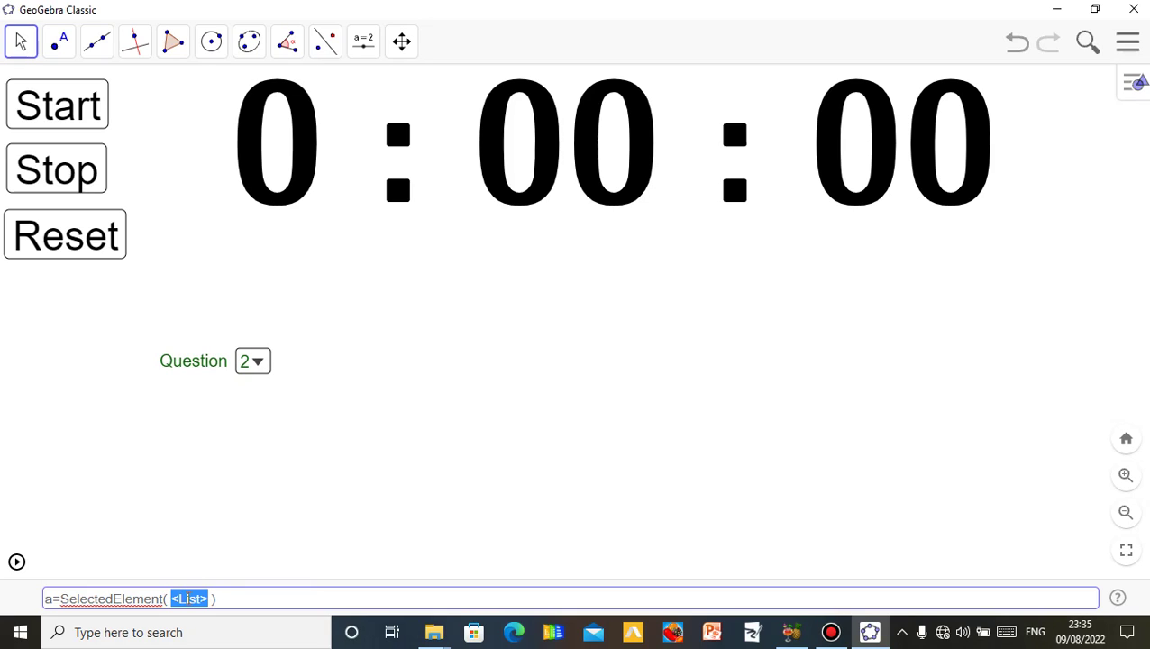
pyautogui.press('BackSpace')
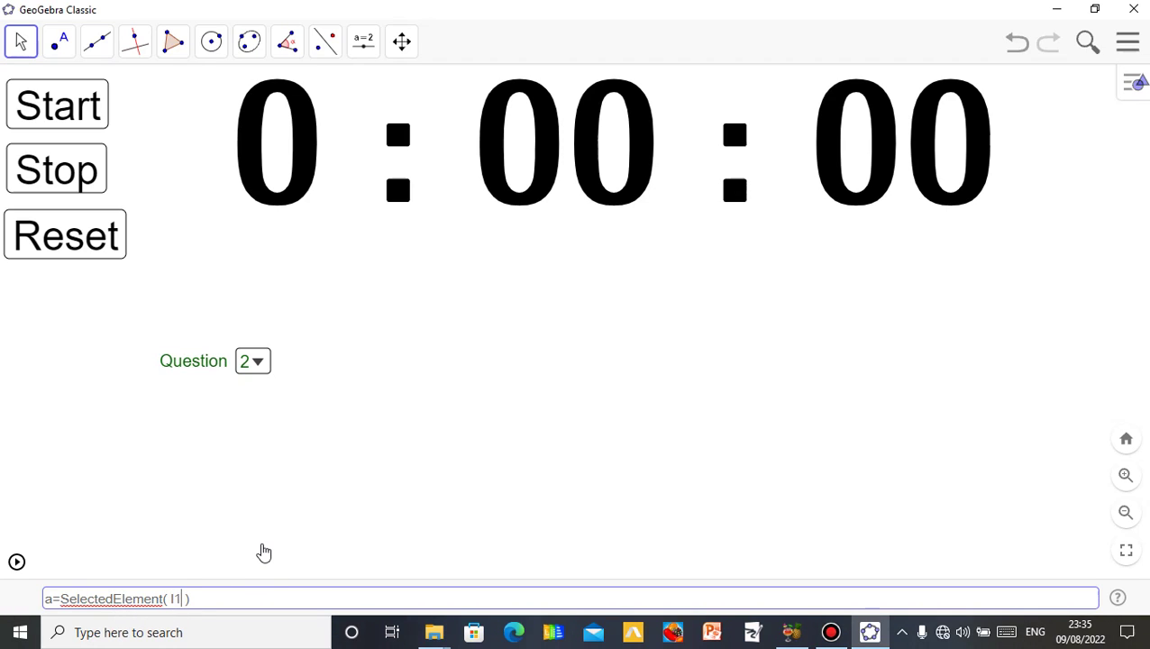
pyautogui.press('Return')
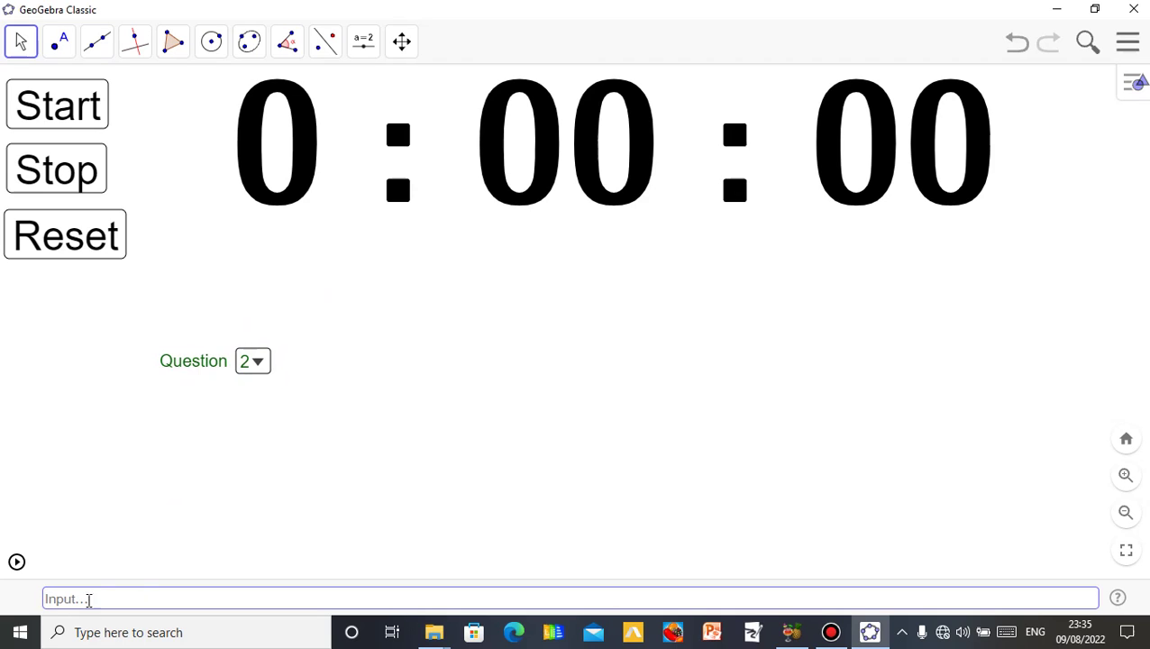
# - Switch the Question drop-down list to 1 and back to 0
pyautogui.click(257, 363)
pyautogui.click(256, 429)
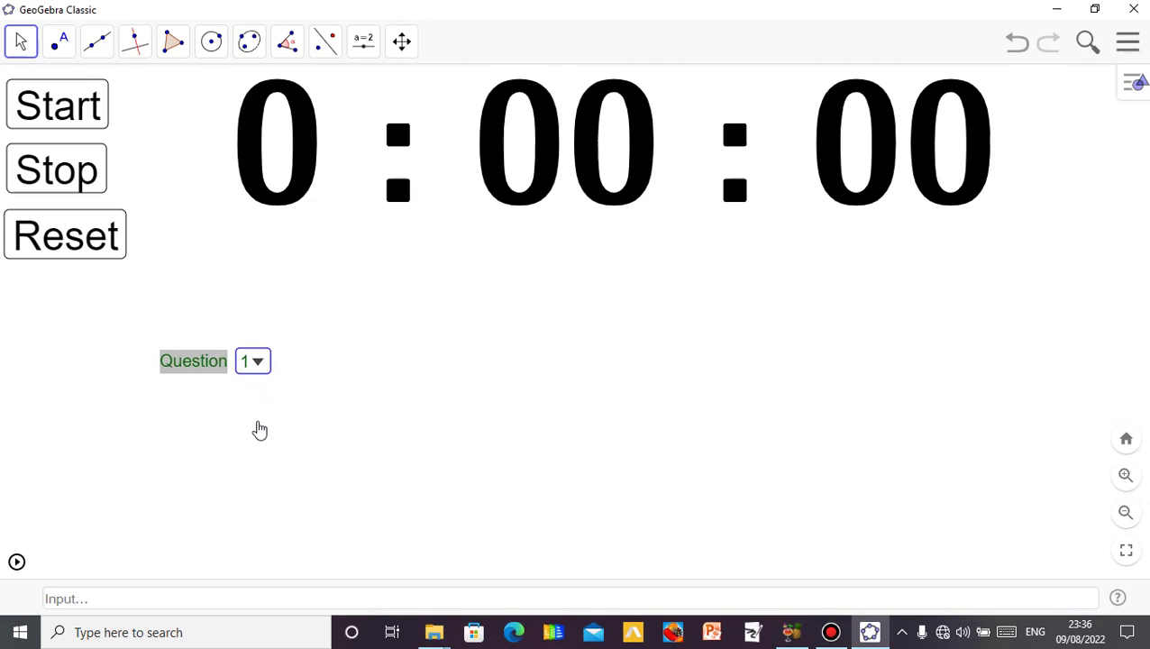
pyautogui.click(257, 362)
pyautogui.click(252, 393)
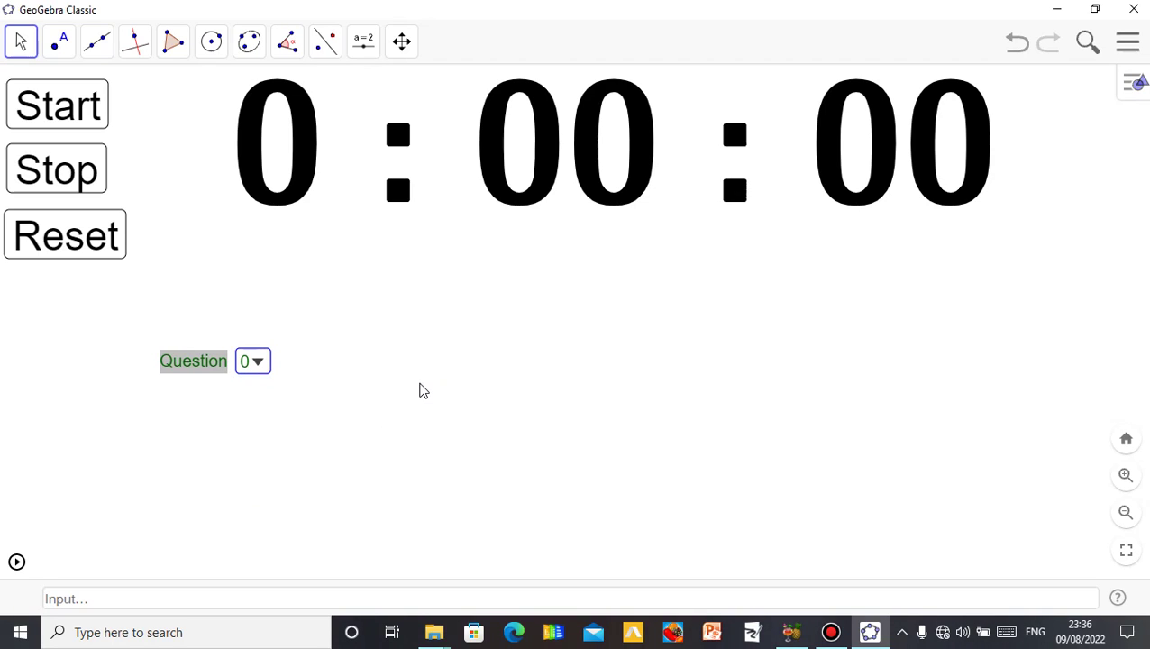
# - Start a text object beside the Question list, below the time display, with the words "solve the equation"
pyautogui.click(366, 45)
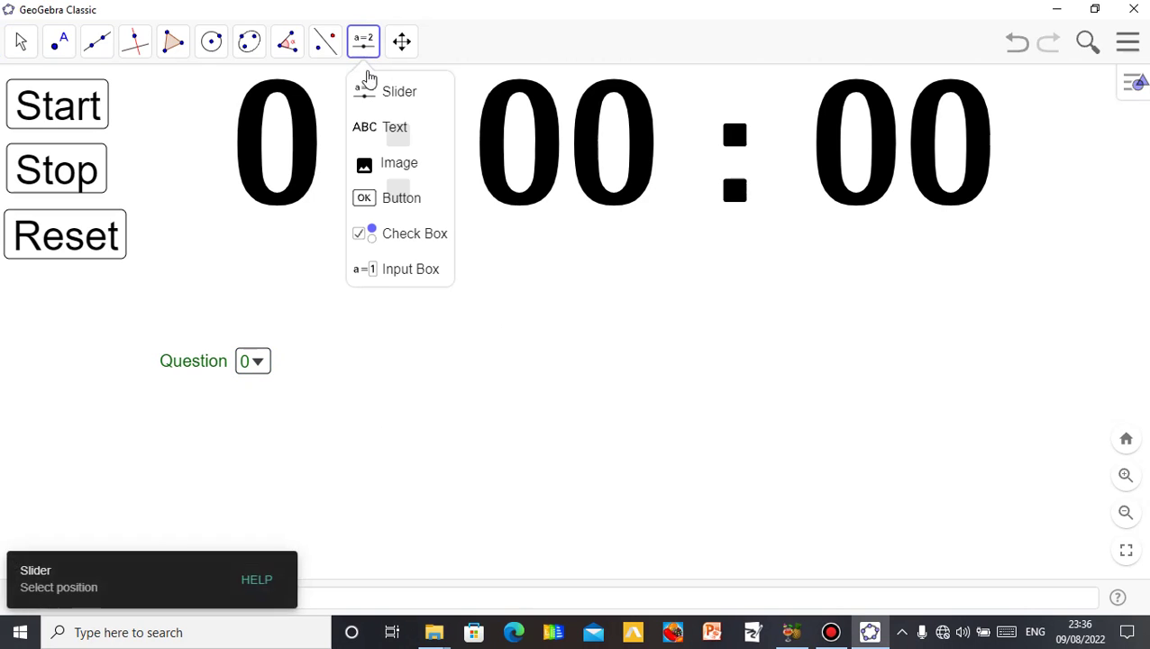
pyautogui.click(381, 130)
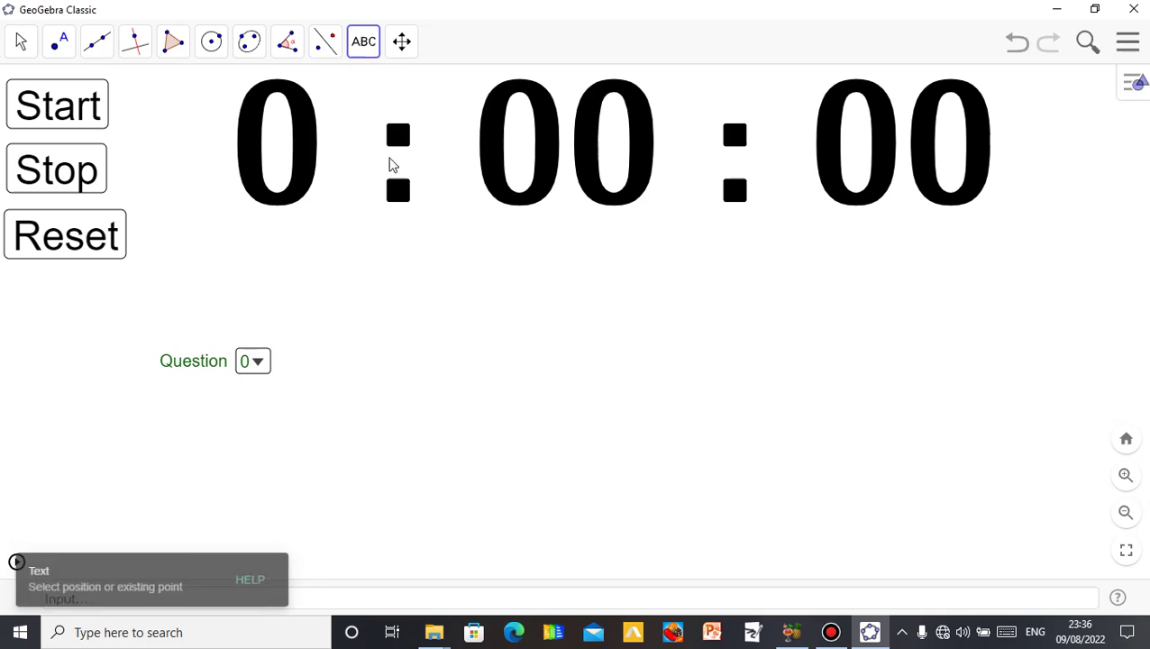
pyautogui.click(468, 335)
pyautogui.write('s')
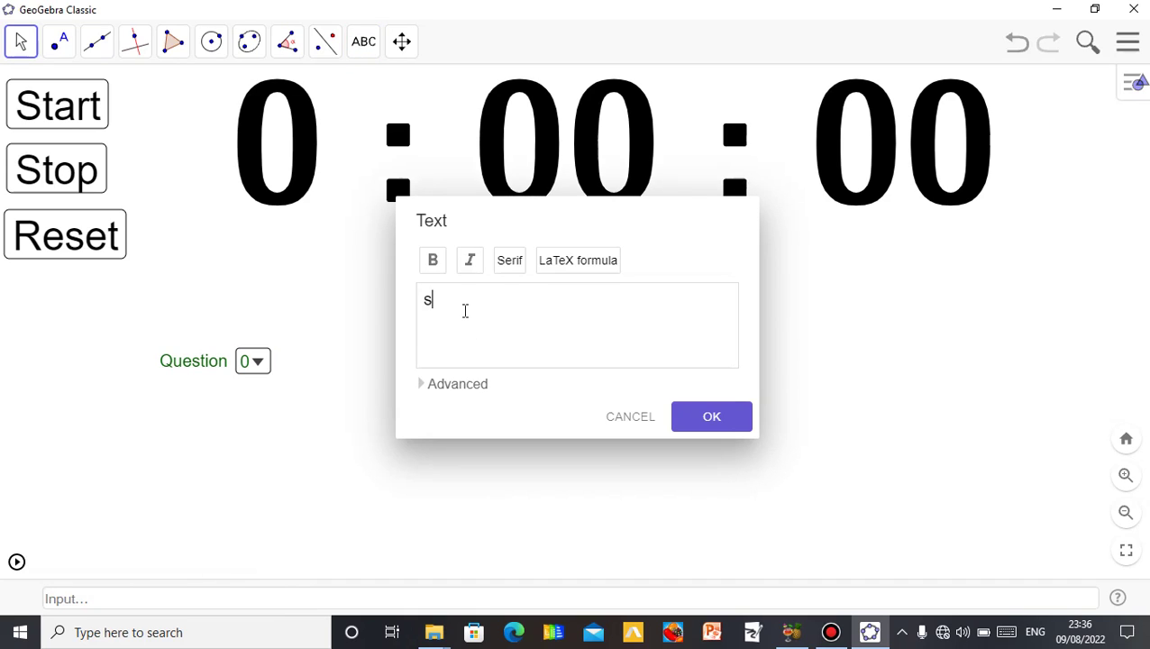
pyautogui.write('olve the equation')
# - Append the LaTeX power 3^{2} and a plus sign to the text, using the superscript template
pyautogui.click(428, 386)
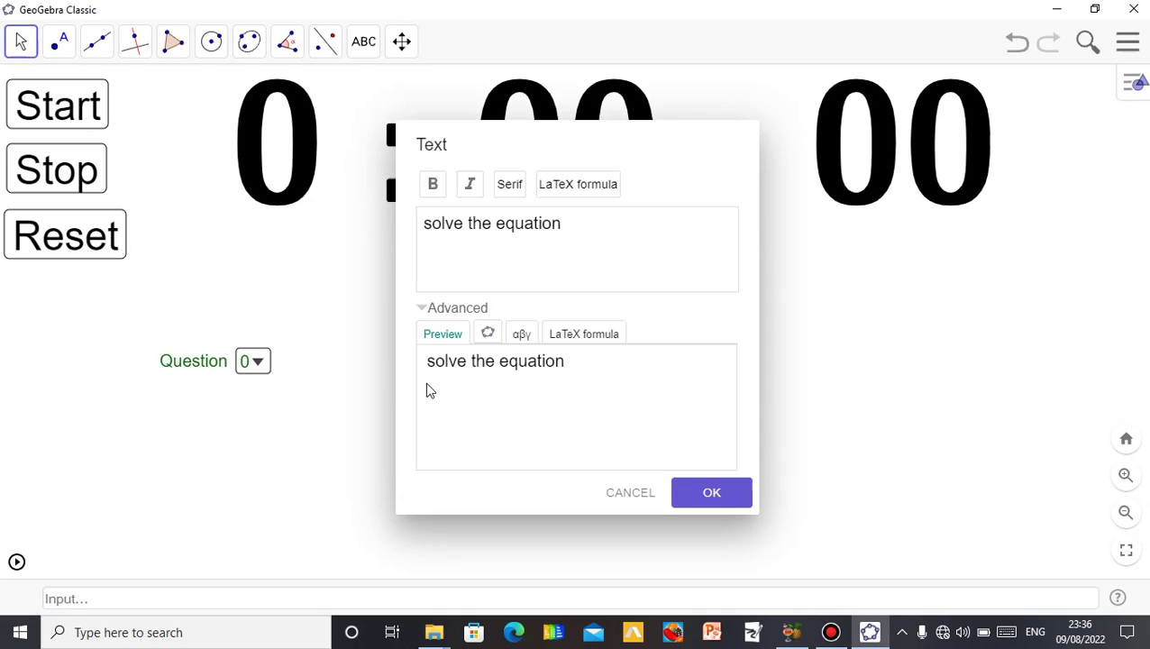
pyautogui.click(595, 338)
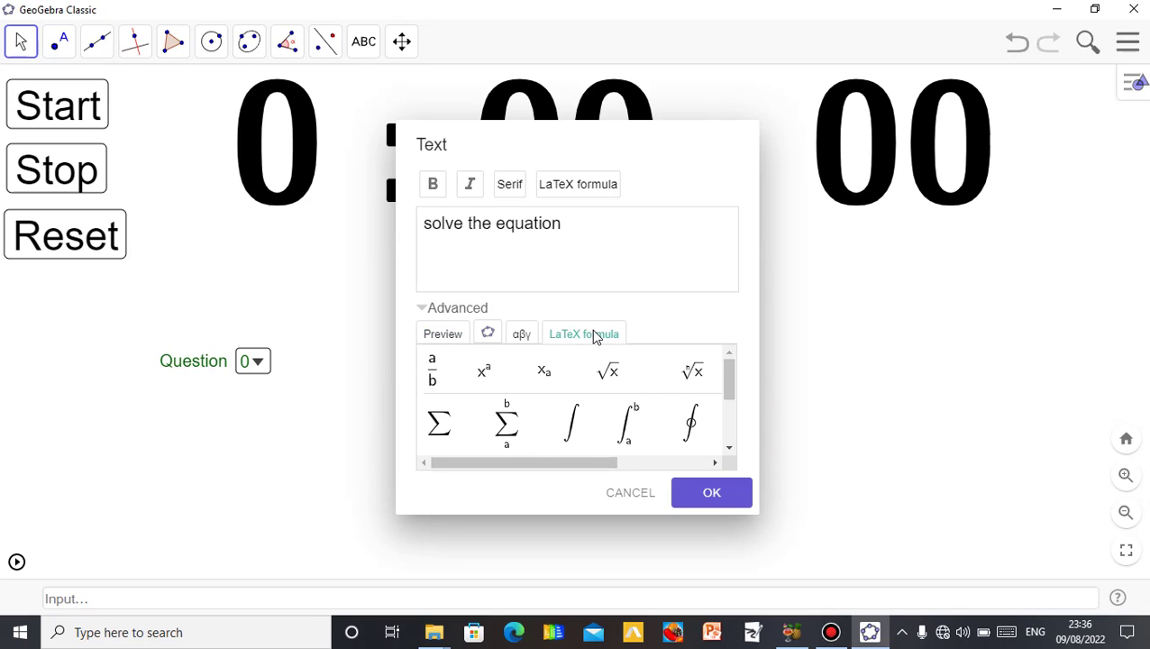
pyautogui.click(485, 379)
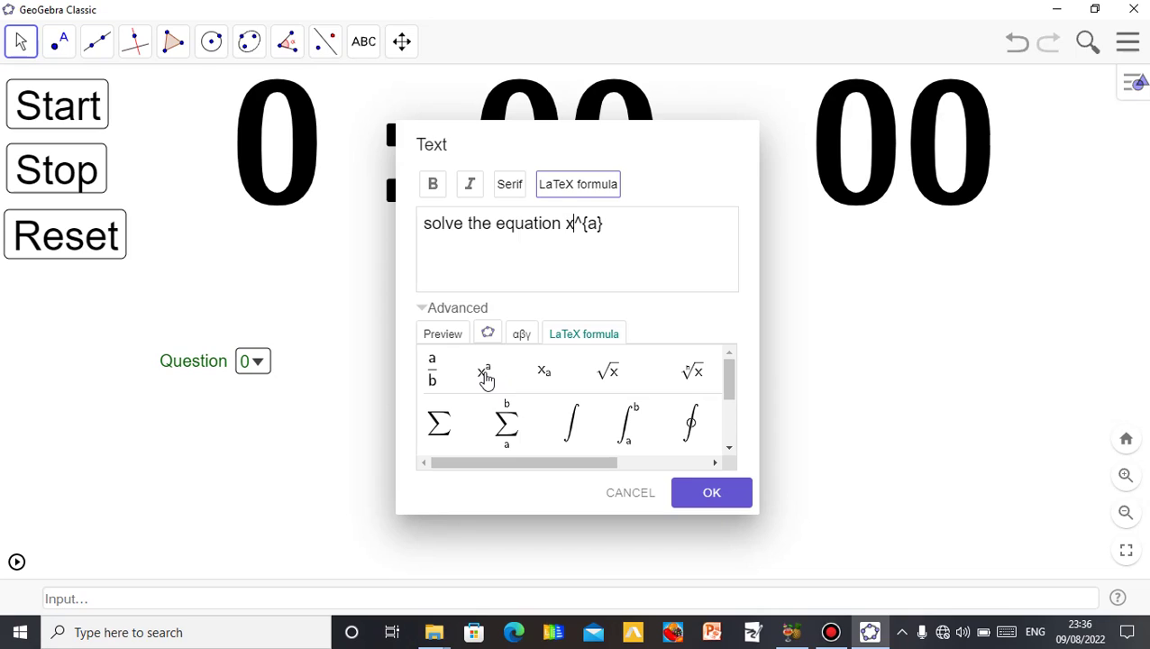
pyautogui.press('BackSpace')
pyautogui.write('3')
pyautogui.press('BackSpace')
pyautogui.write('2')
pyautogui.press('Right')
pyautogui.write('+')
# - Complete the equation text with \sqrt{16} = 6x, place it in the Graphics view and return to the Move tool
pyautogui.click(607, 376)
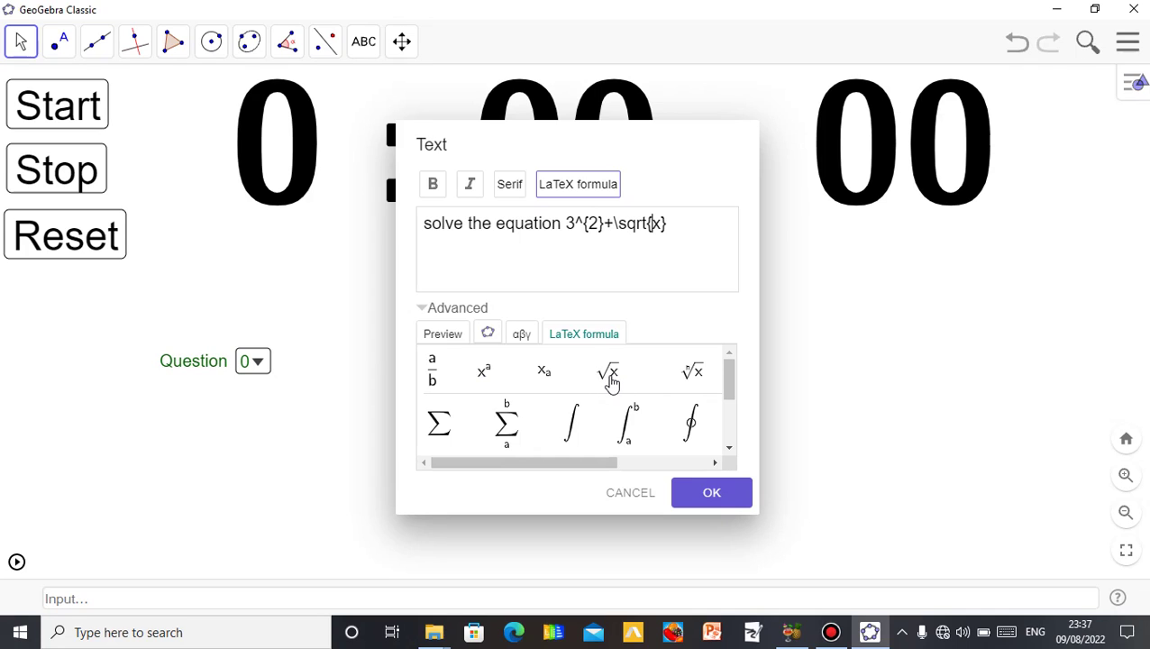
pyautogui.press('BackSpace')
pyautogui.write('16} = 6x')
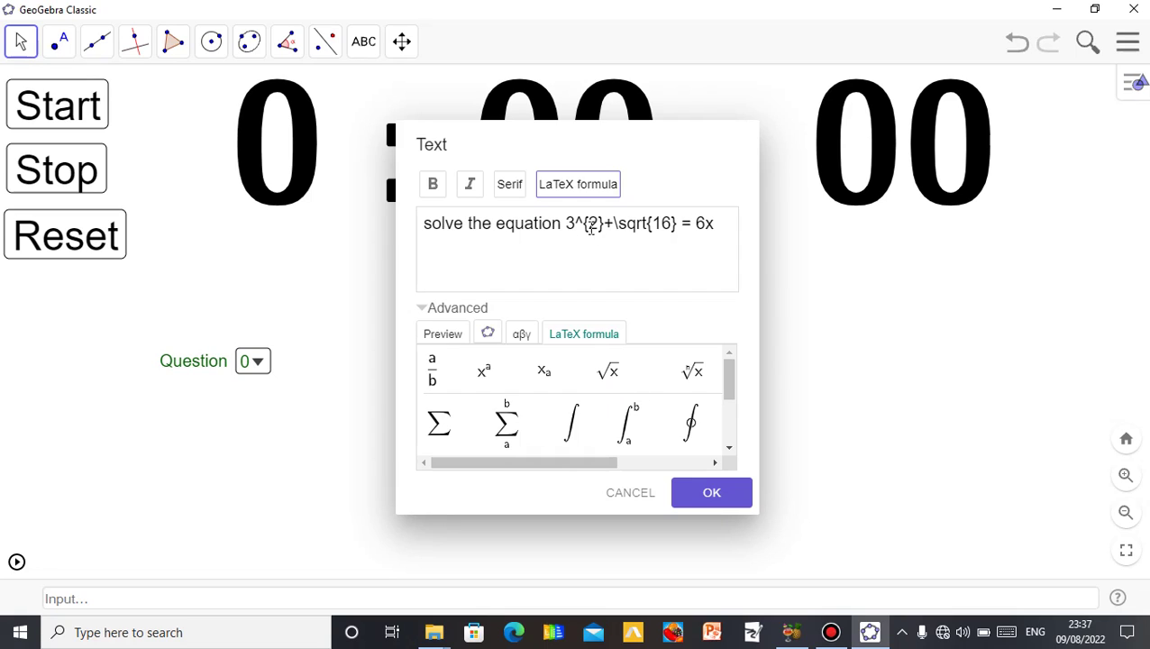
pyautogui.click(711, 494)
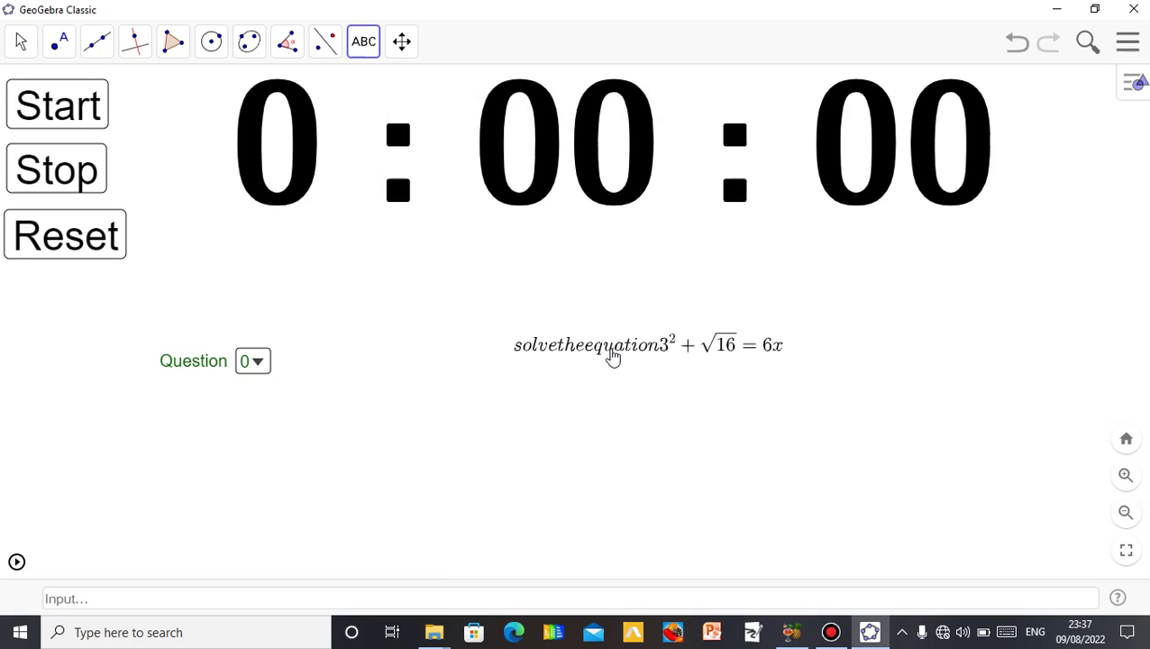
pyautogui.click(20, 41)
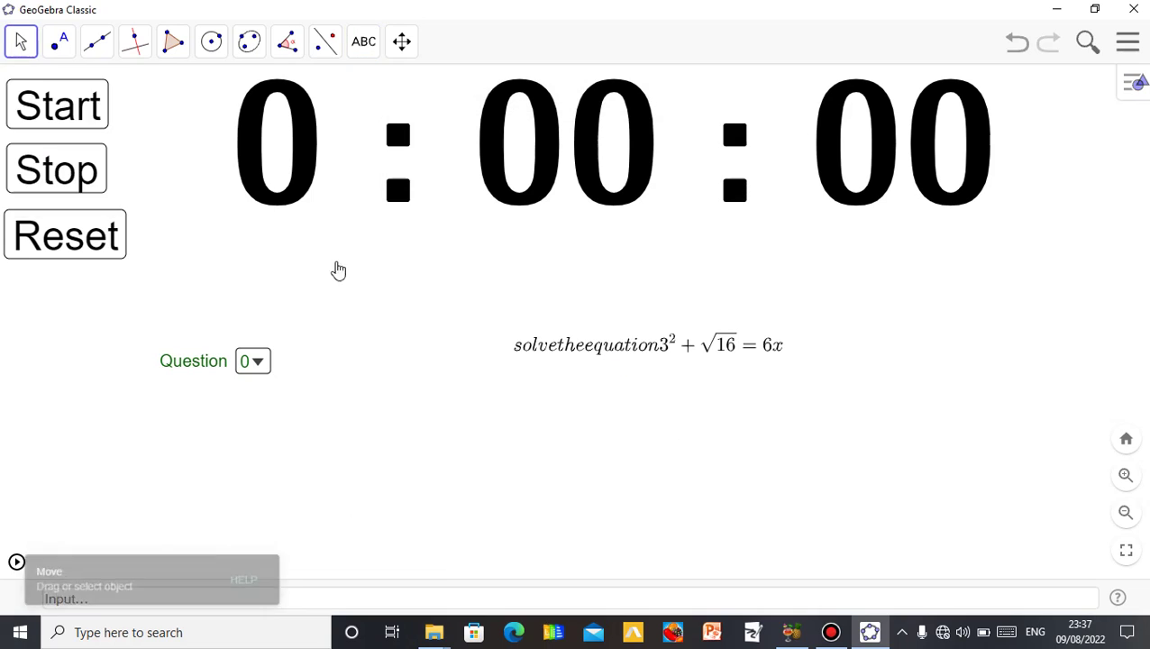
# - Add extra spaces after "solve", "the" and "equation" in the LaTeX question text, apply the edit and stop the timer
pyautogui.rightClick(616, 351)
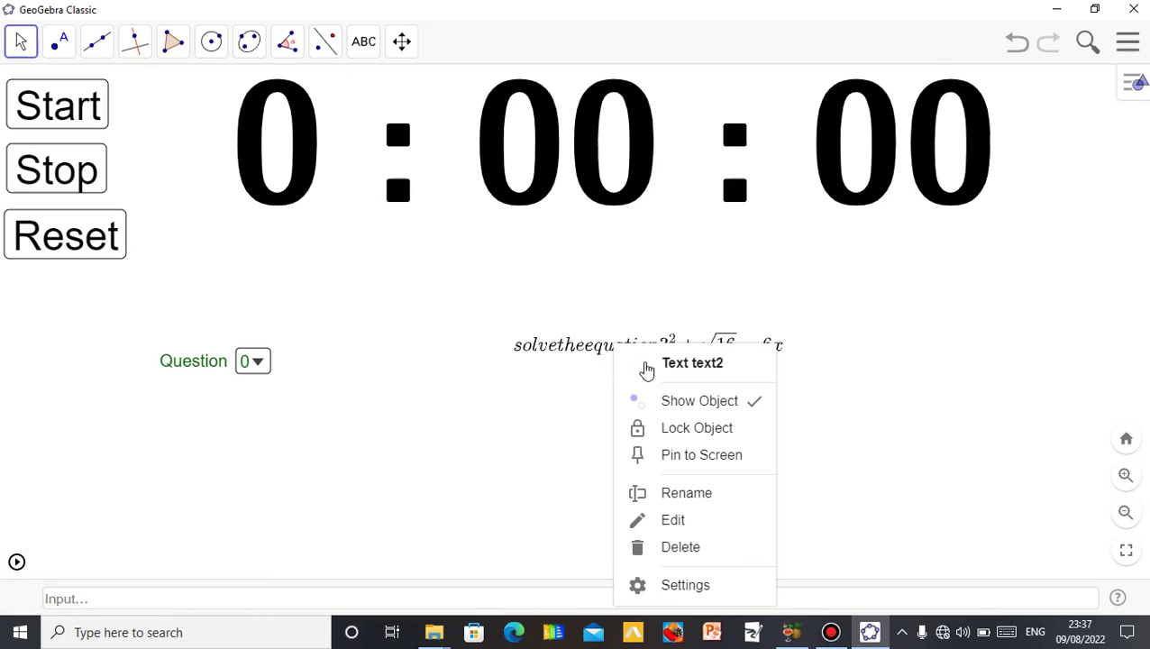
pyautogui.click(685, 585)
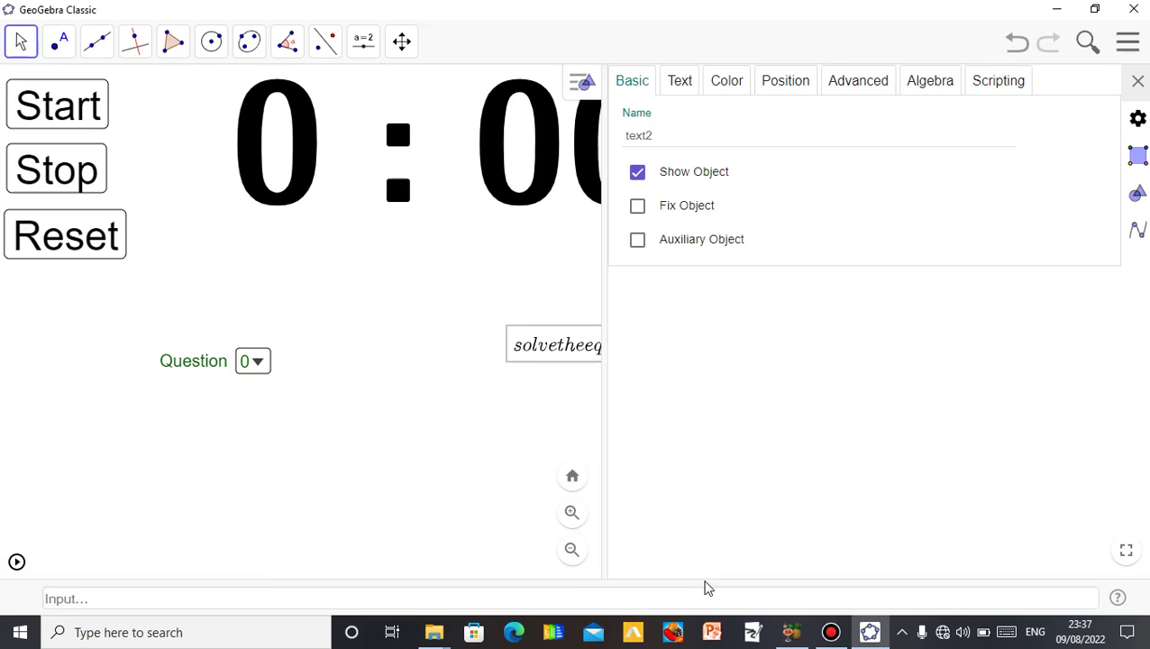
pyautogui.click(679, 85)
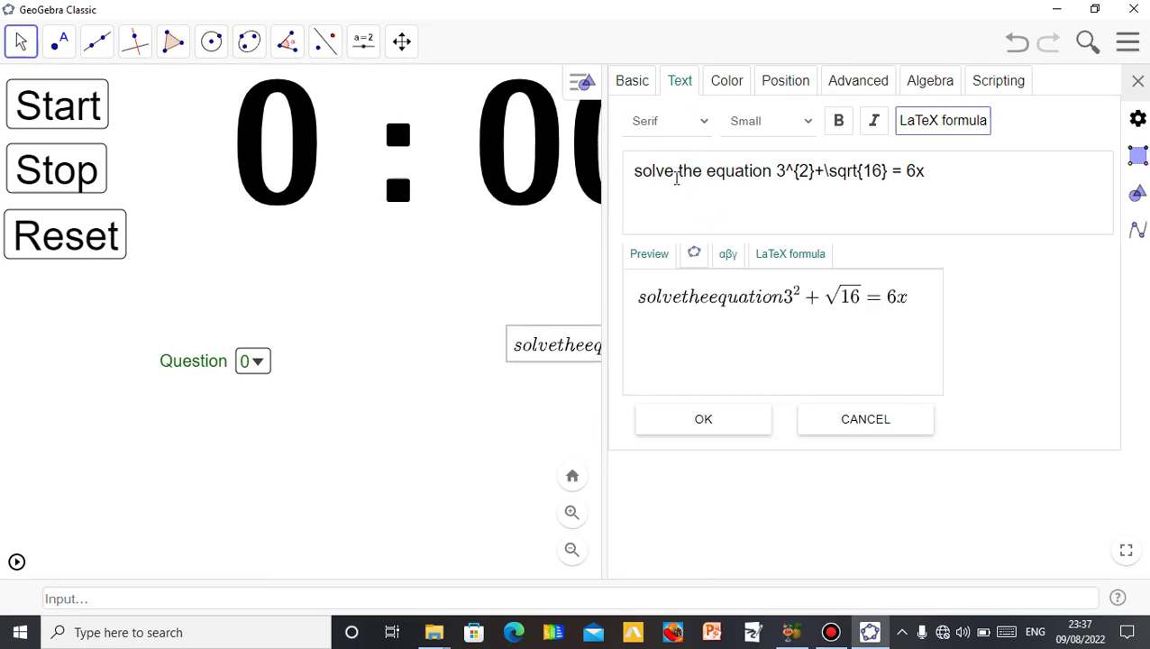
pyautogui.click(676, 173)
pyautogui.click(711, 173)
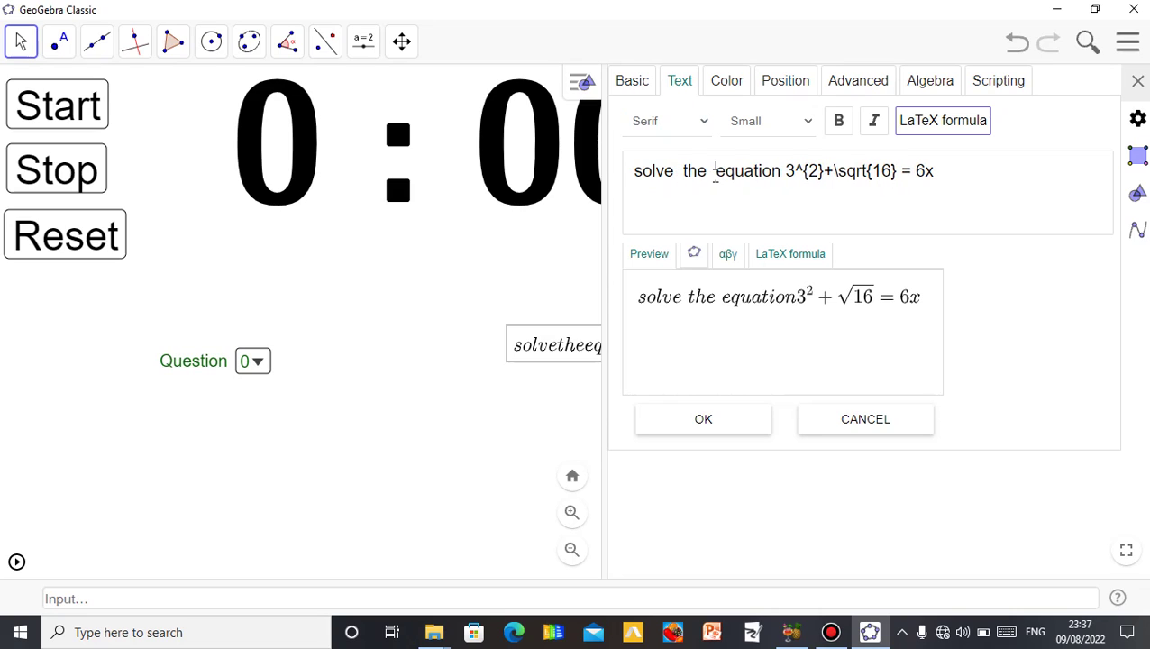
pyautogui.click(781, 170)
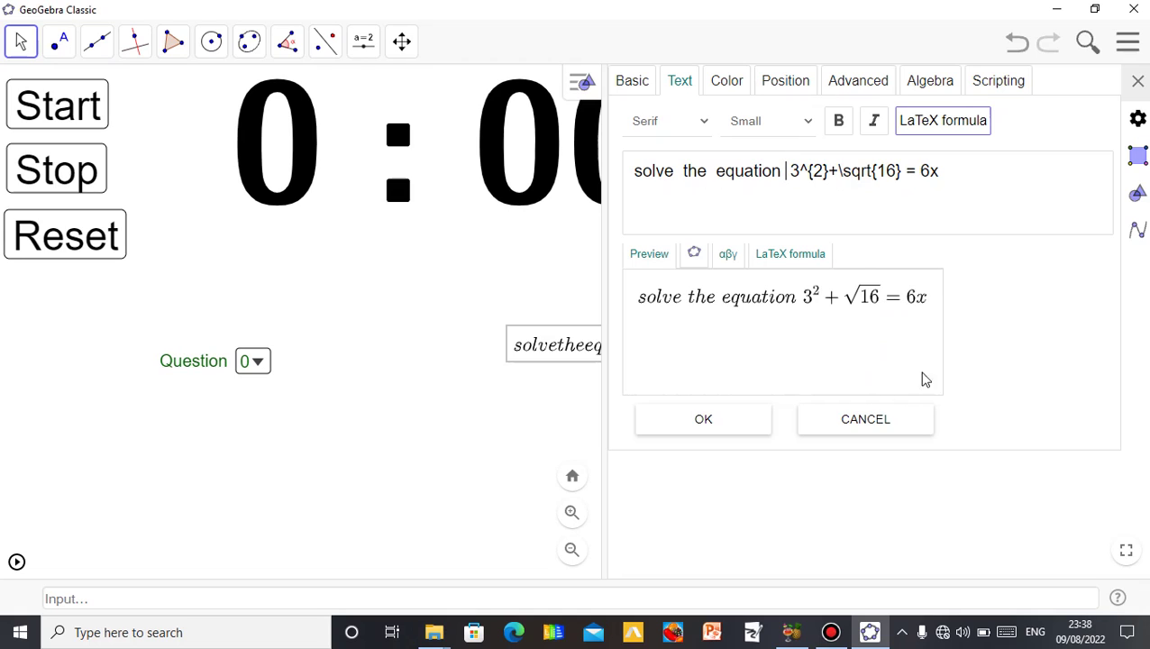
pyautogui.click(708, 421)
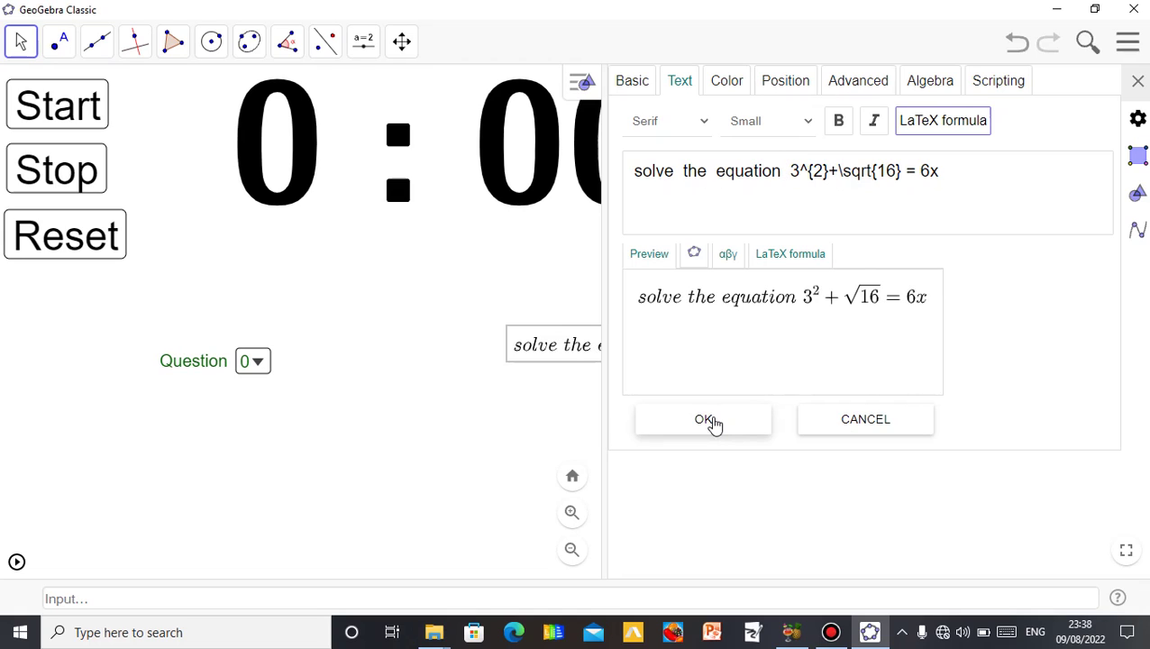
pyautogui.click(1137, 83)
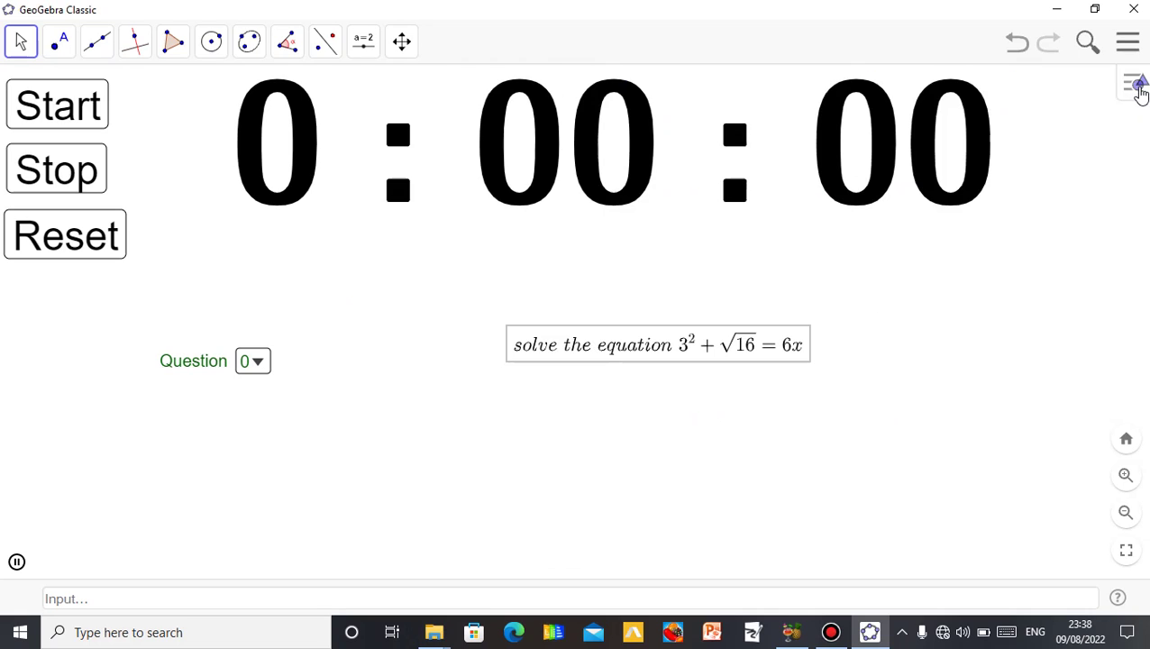
pyautogui.click(51, 175)
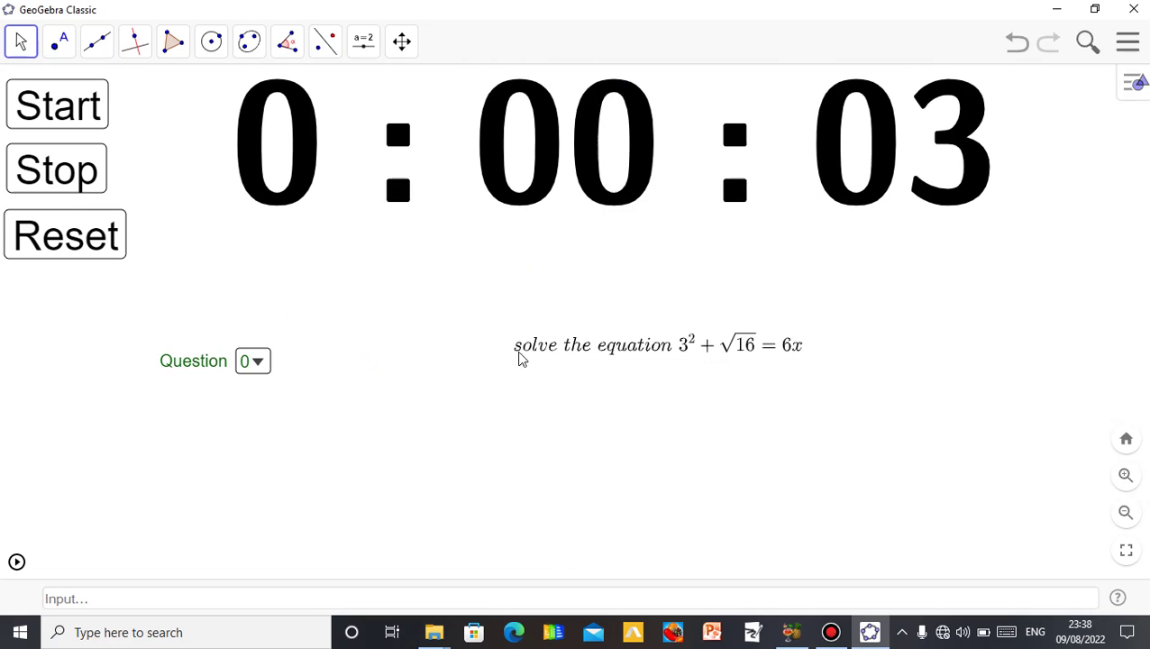
# - Move the equation text closer to the Question list and format it bold at Medium size
pyautogui.moveTo(578, 359); pyautogui.dragTo(465, 372)
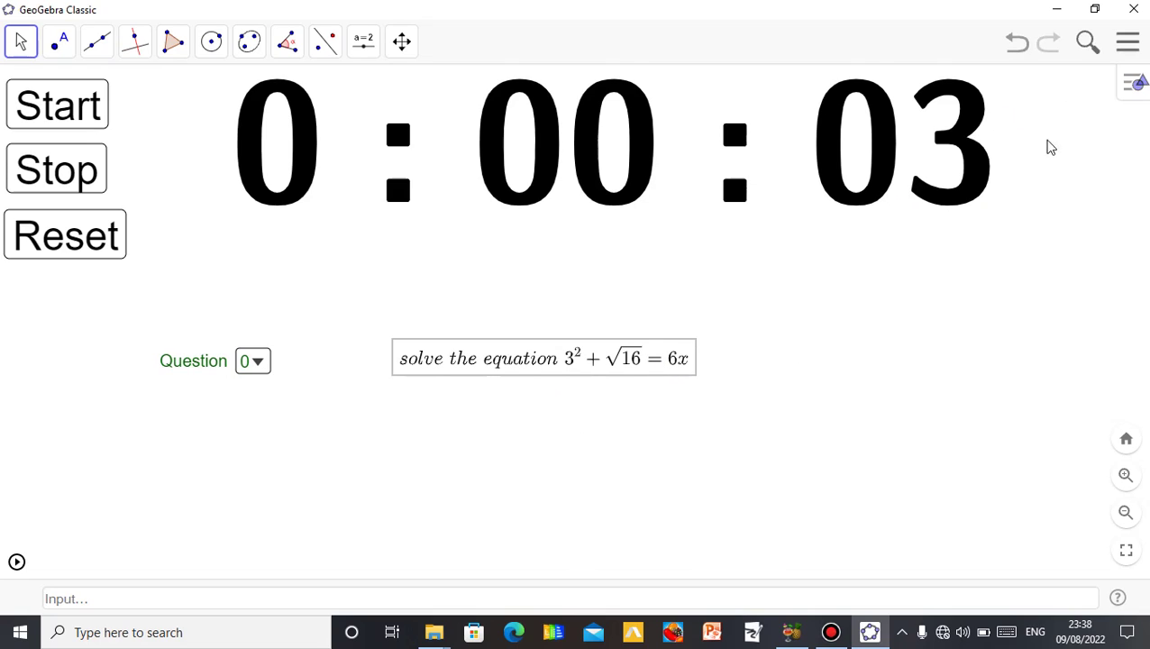
pyautogui.click(1130, 90)
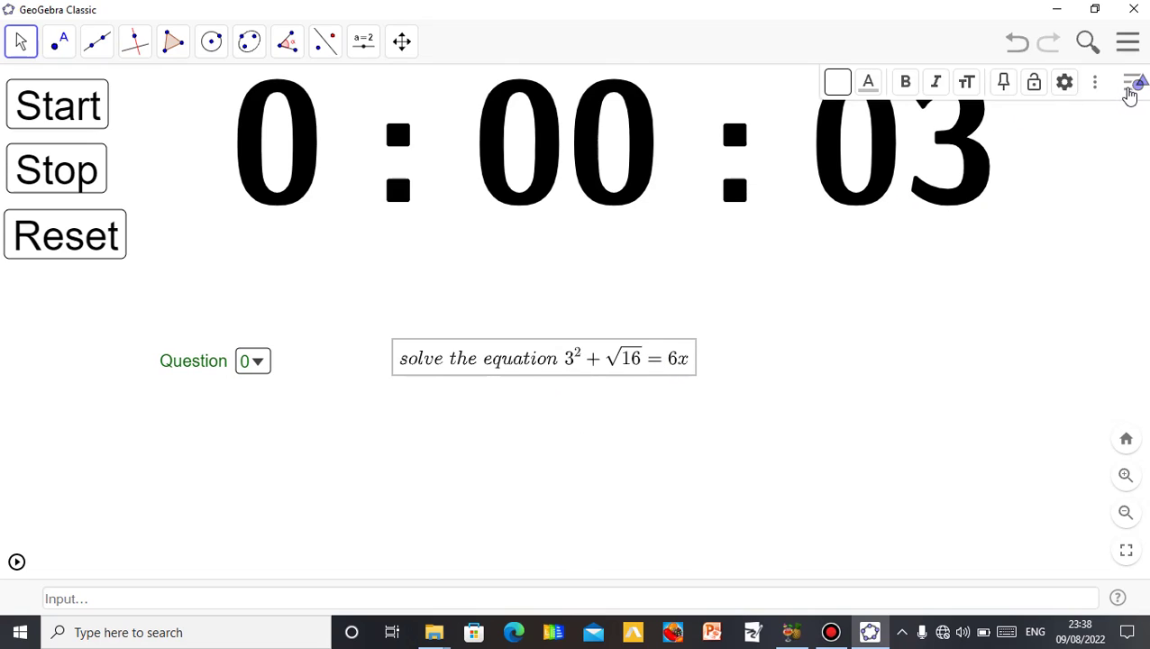
pyautogui.click(908, 88)
pyautogui.click(962, 87)
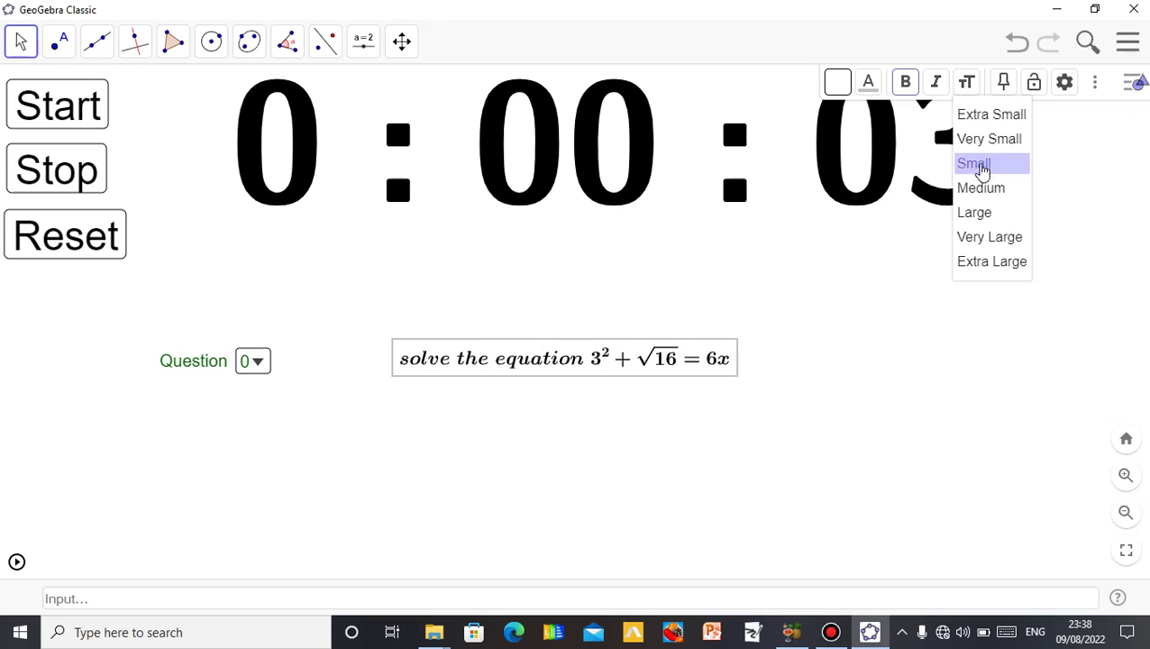
pyautogui.click(980, 189)
pyautogui.click(965, 82)
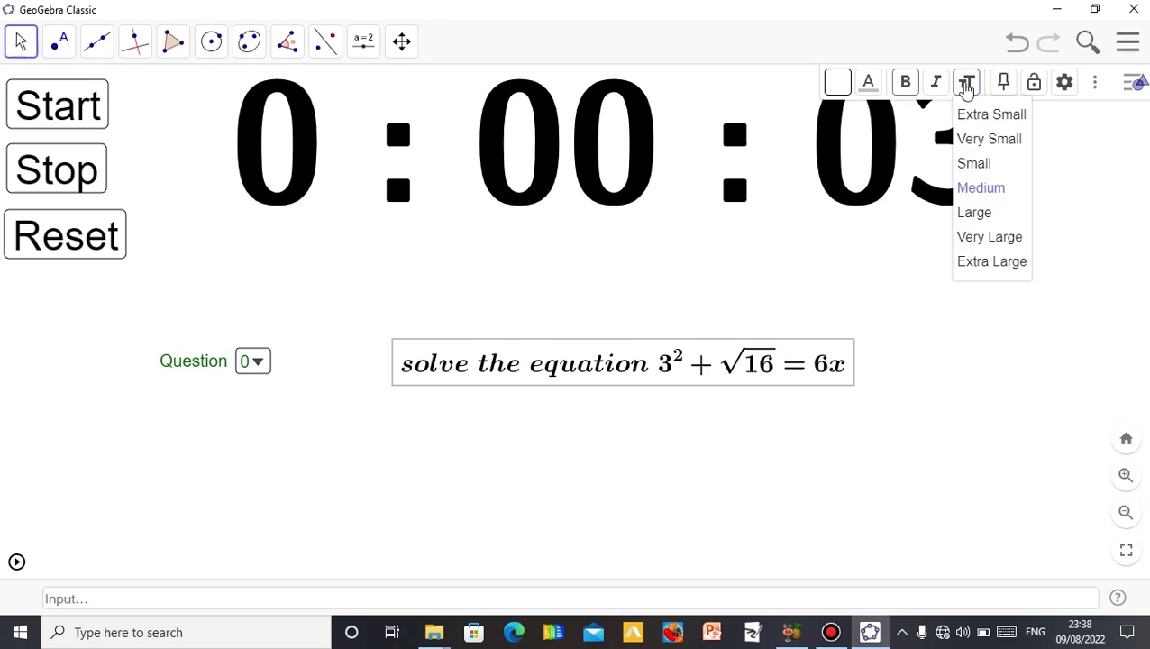
pyautogui.click(975, 212)
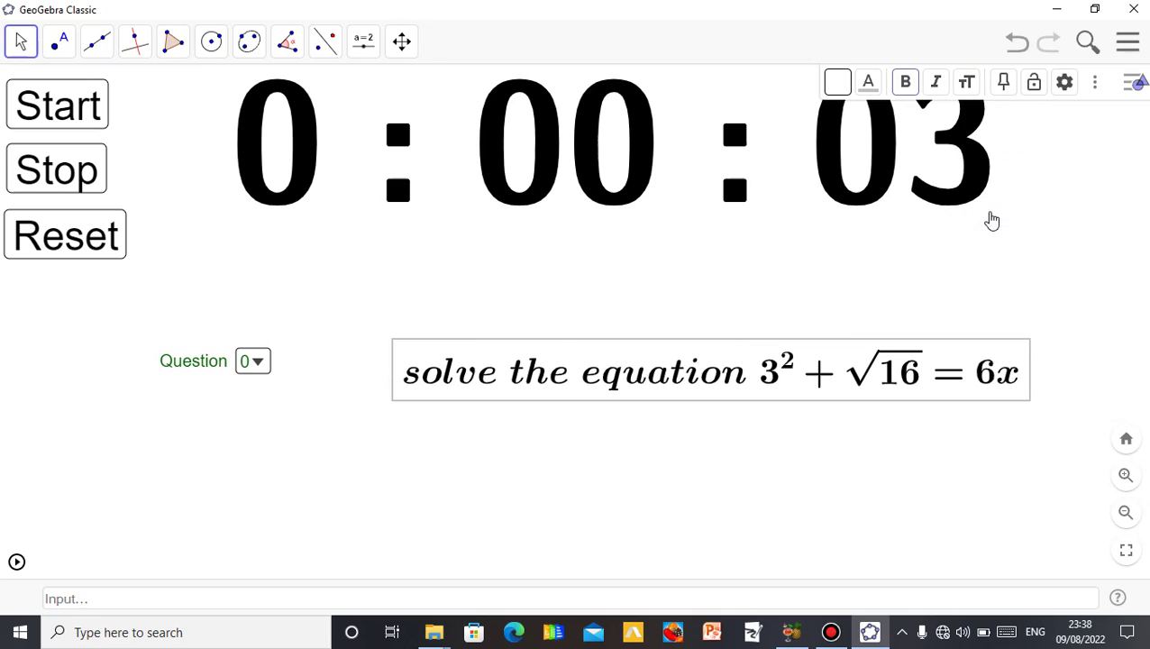
pyautogui.click(966, 82)
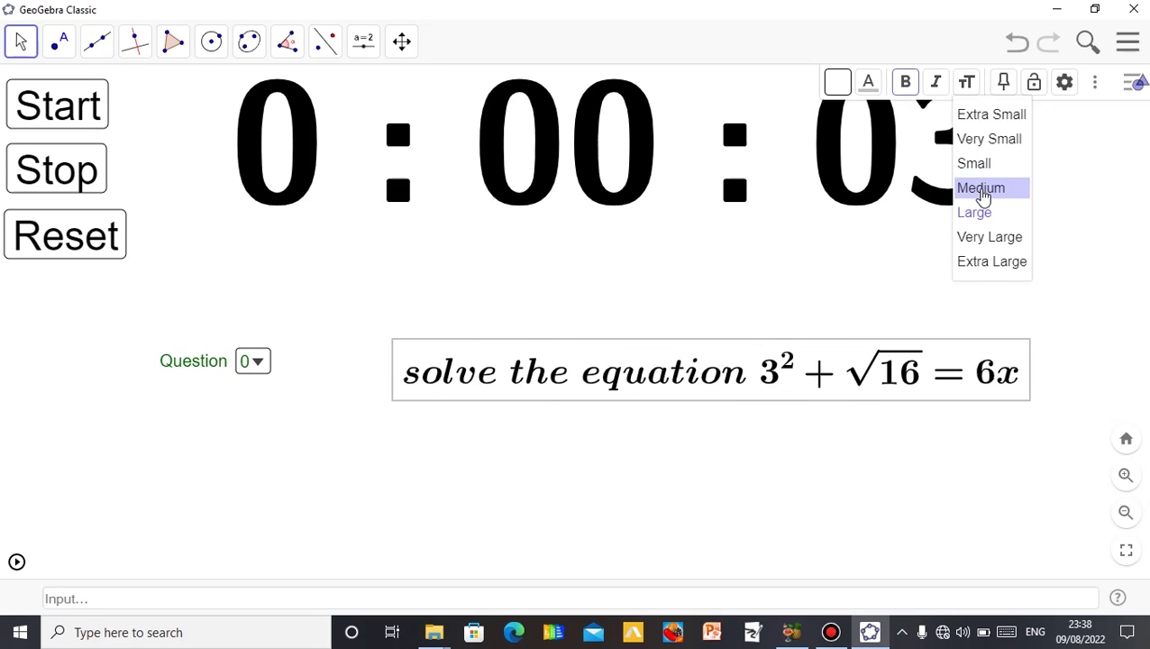
pyautogui.click(982, 191)
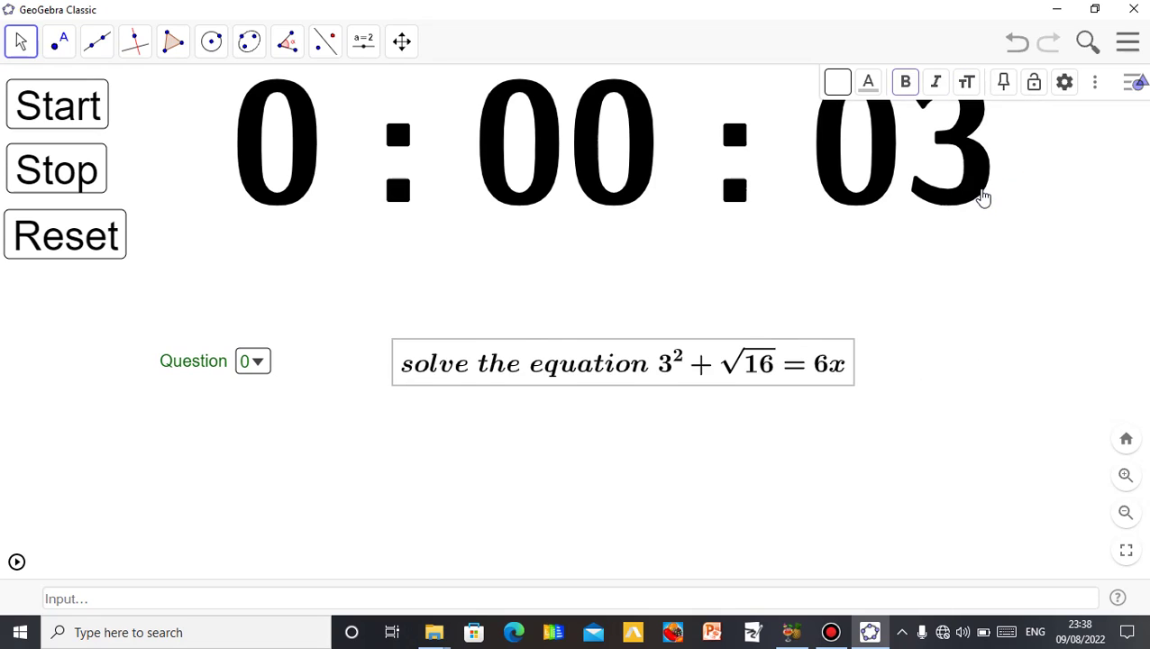
# - Stop and reset the timer, and hide the style options of the Graphics view
pyautogui.click(54, 178)
pyautogui.click(78, 234)
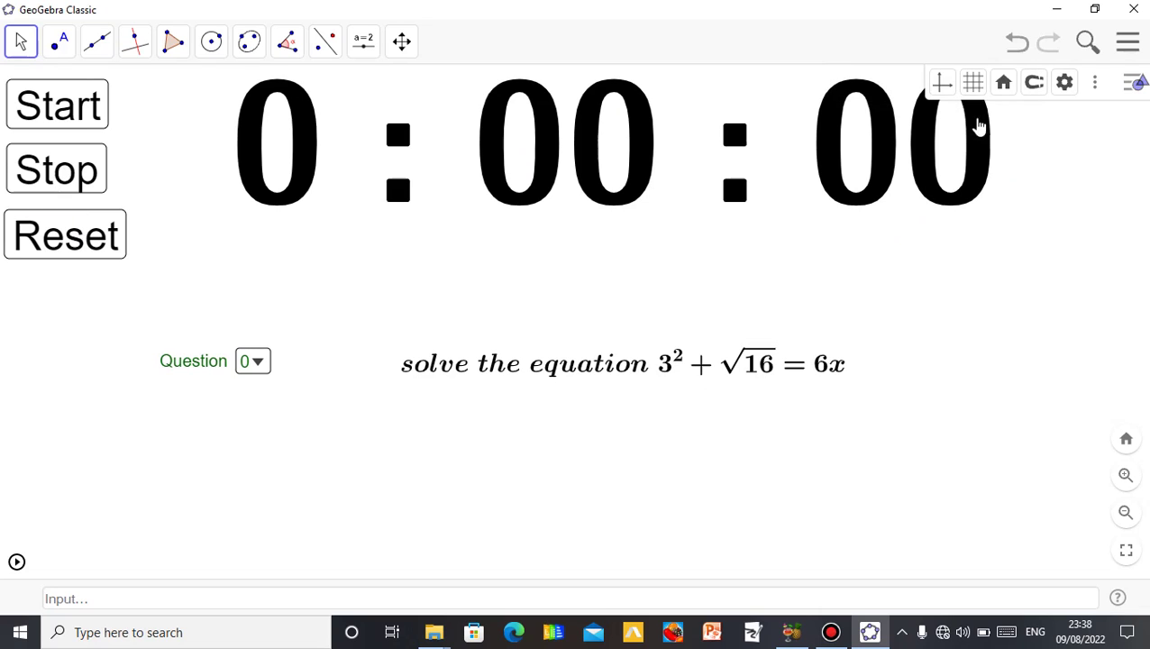
pyautogui.click(1134, 83)
# - Reposition the Question list and the equation text so they sit side by side on one line below the timer
pyautogui.moveTo(737, 380); pyautogui.dragTo(700, 374)
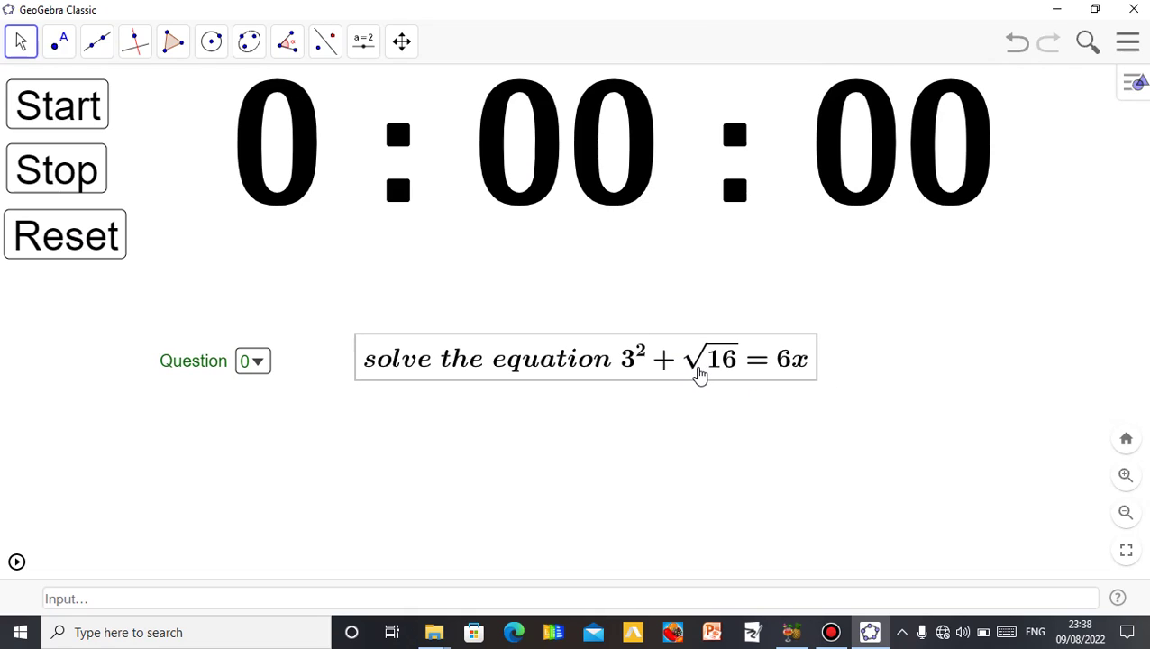
pyautogui.rightClick(259, 371)
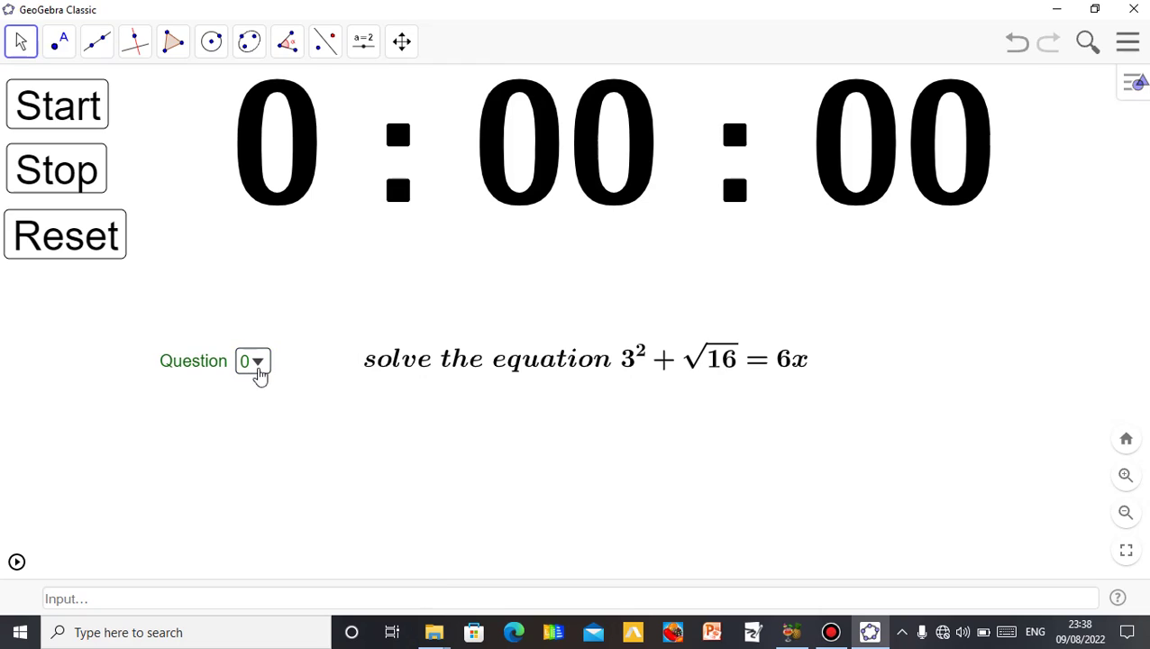
pyautogui.moveTo(261, 371); pyautogui.dragTo(165, 420)
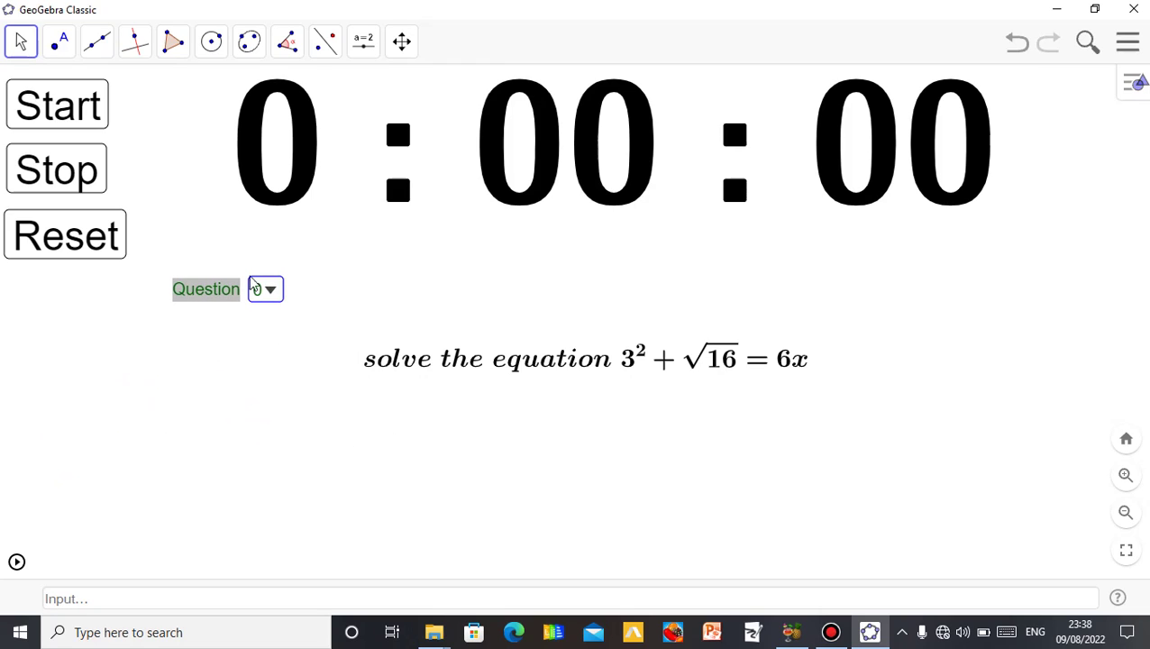
pyautogui.moveTo(253, 294); pyautogui.dragTo(279, 369)
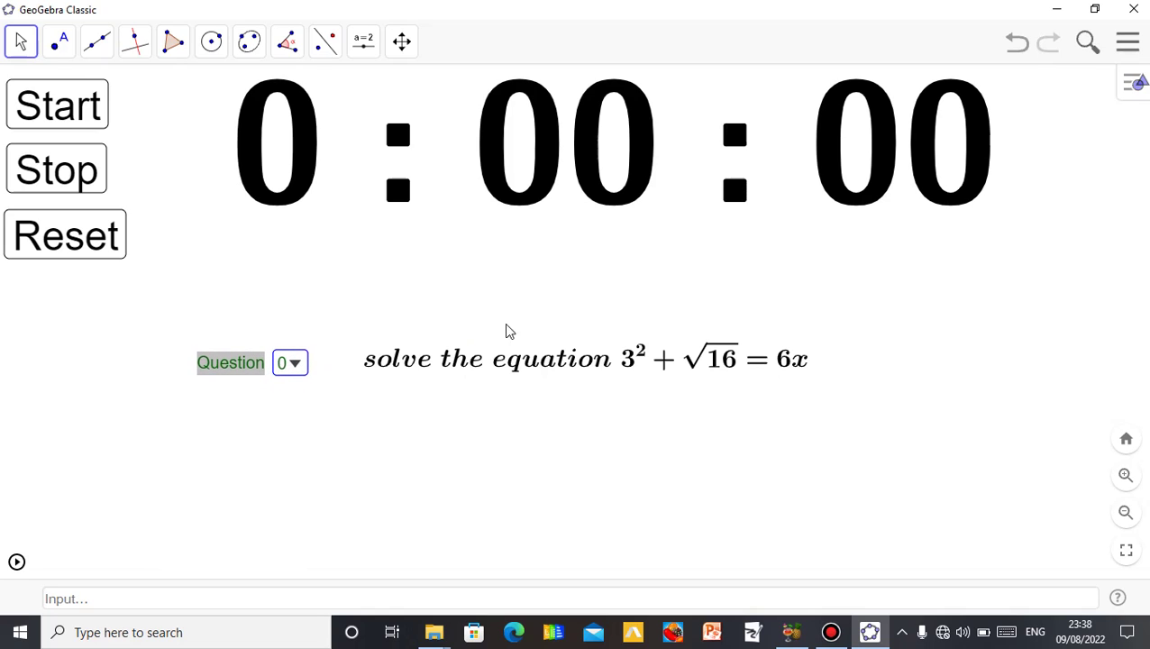
pyautogui.moveTo(498, 364); pyautogui.dragTo(491, 371)
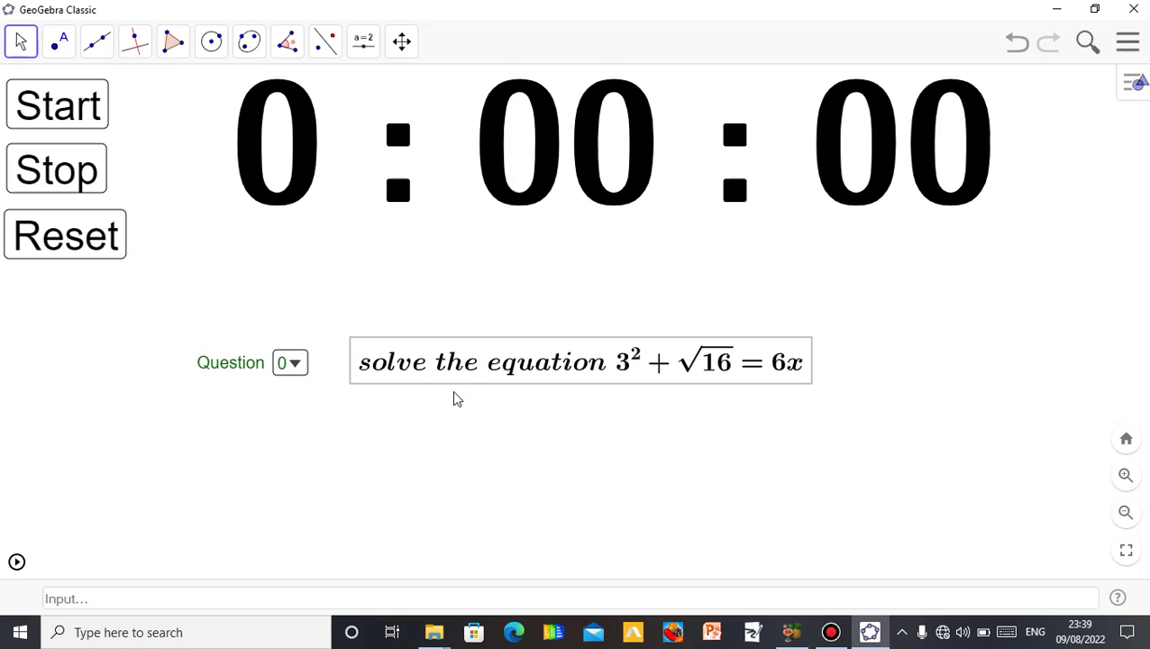
pyautogui.click(437, 448)
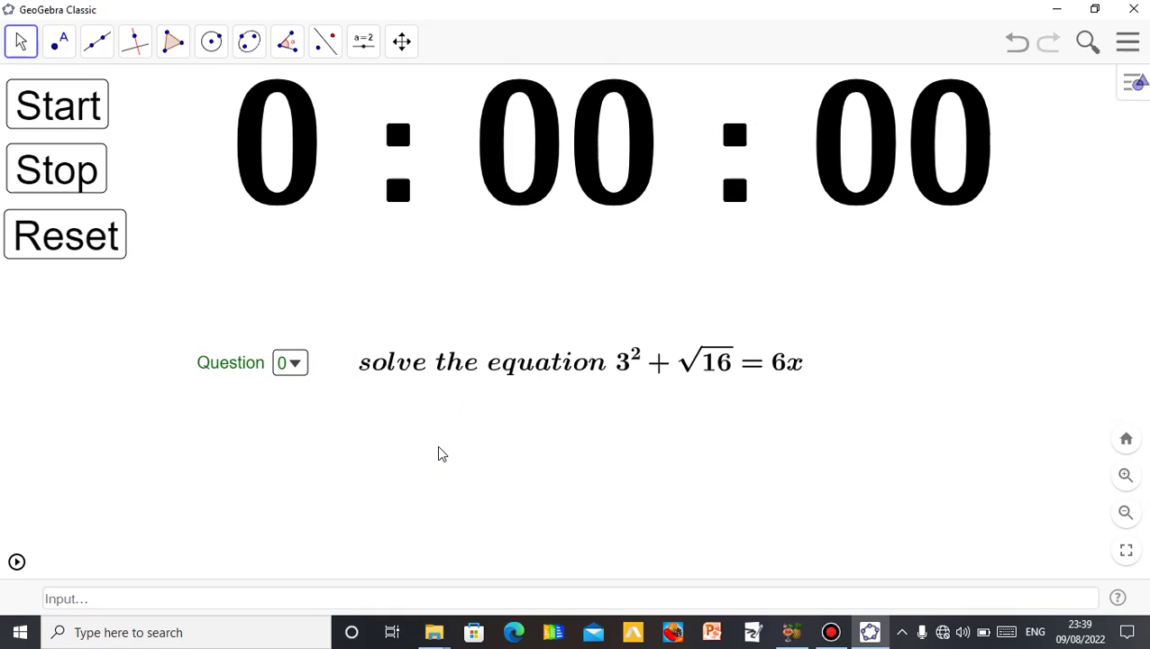
# - Set the equation text's condition to show object to a = 1, close its settings and stop the timer
pyautogui.rightClick(494, 371)
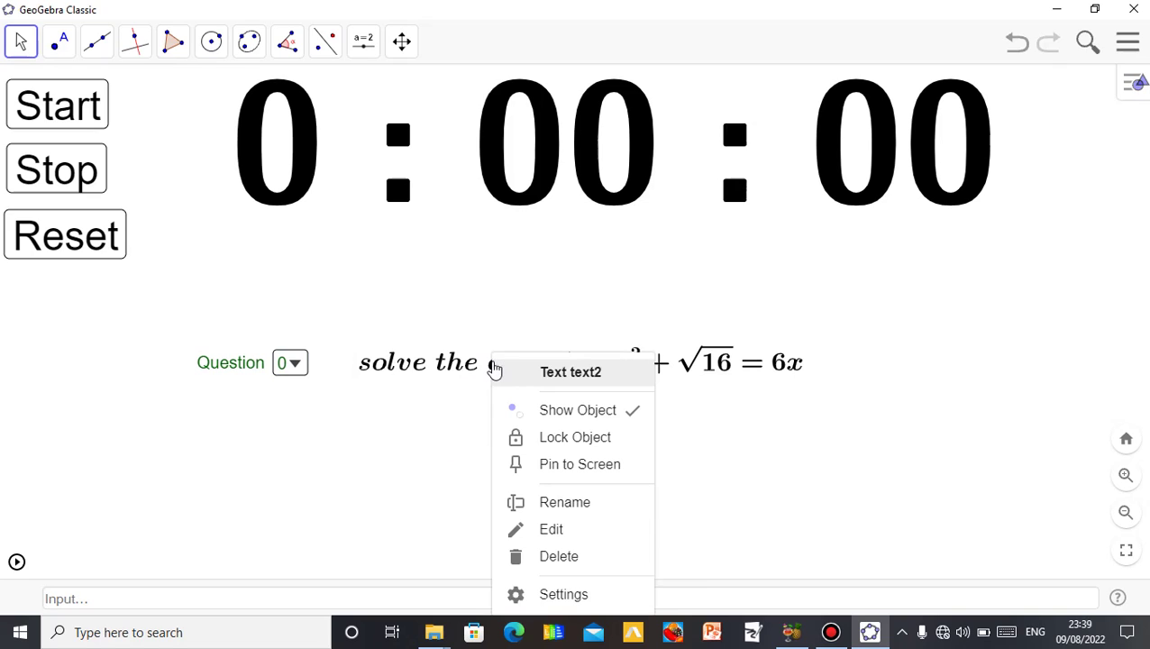
pyautogui.click(568, 595)
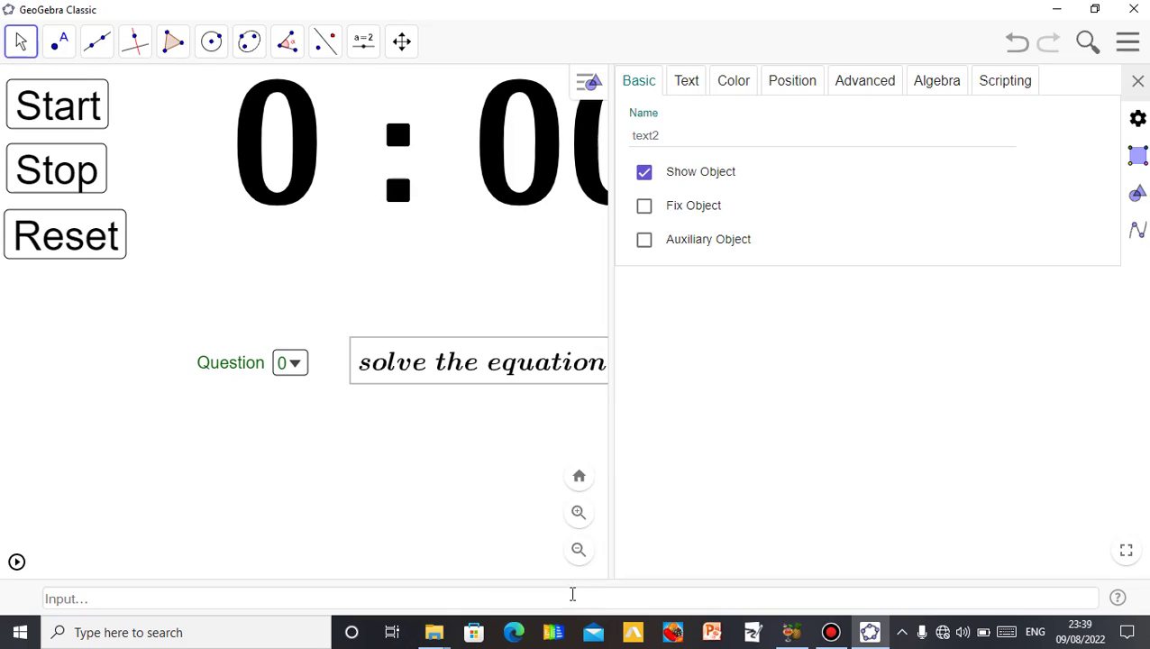
pyautogui.click(865, 97)
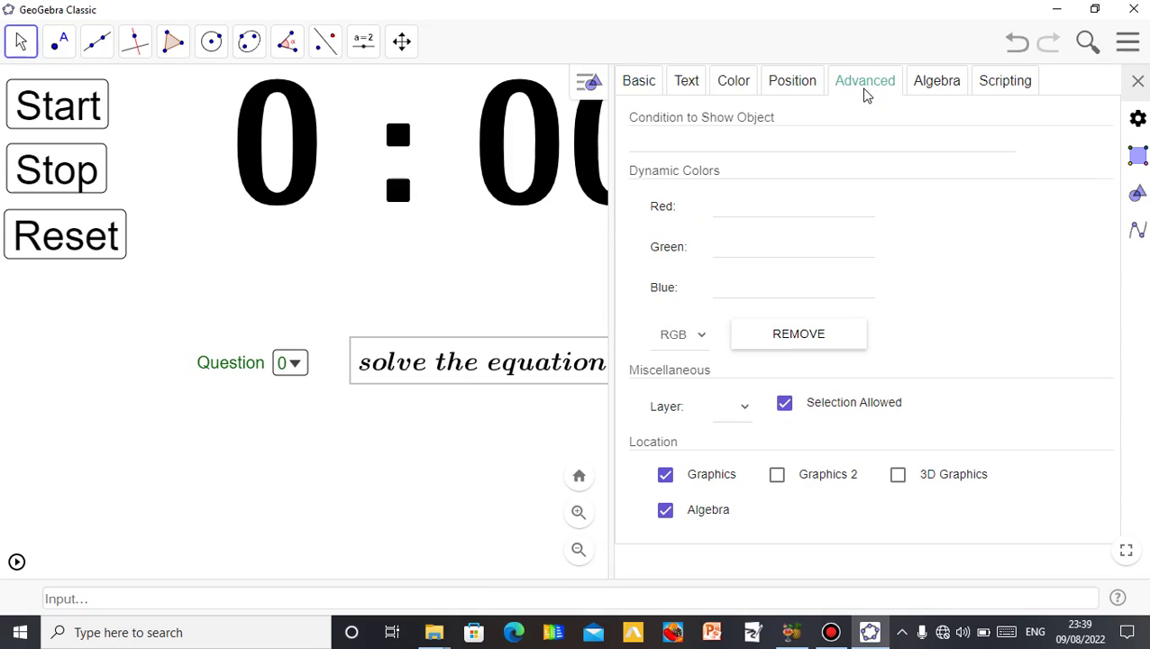
pyautogui.click(699, 141)
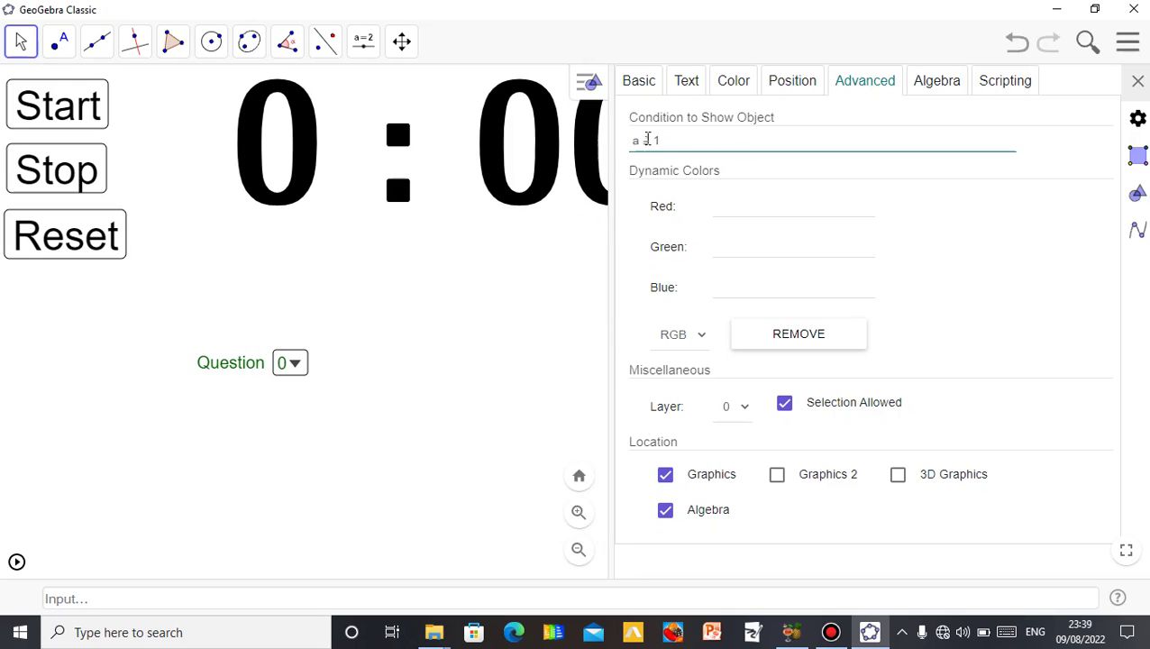
pyautogui.click(1137, 82)
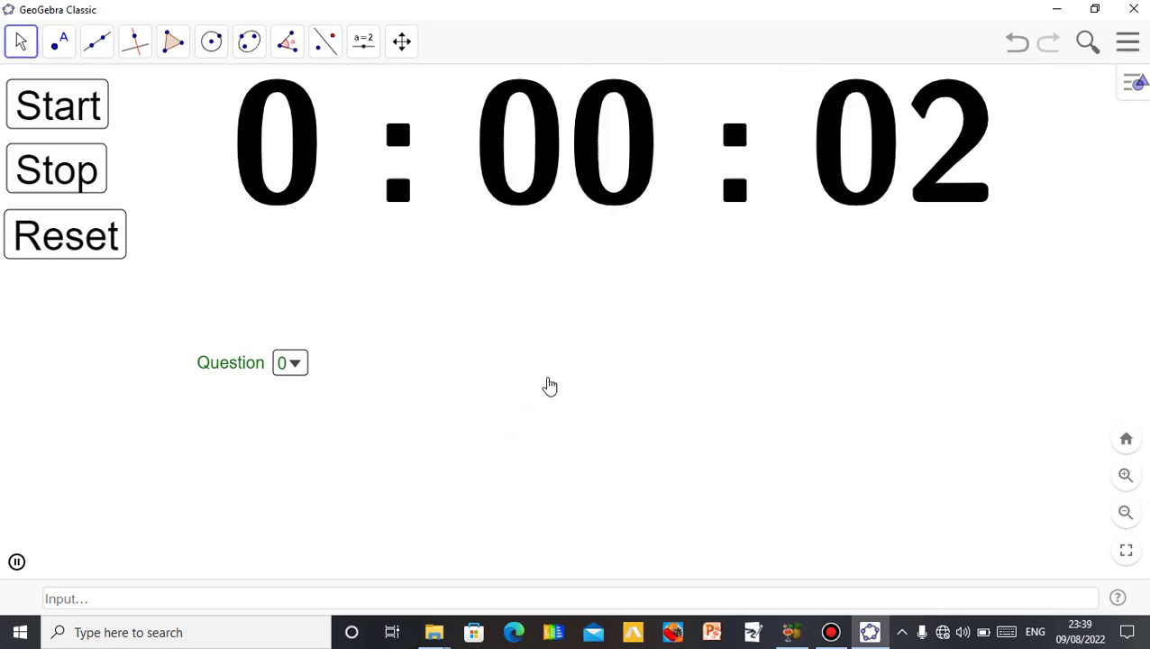
pyautogui.click(66, 173)
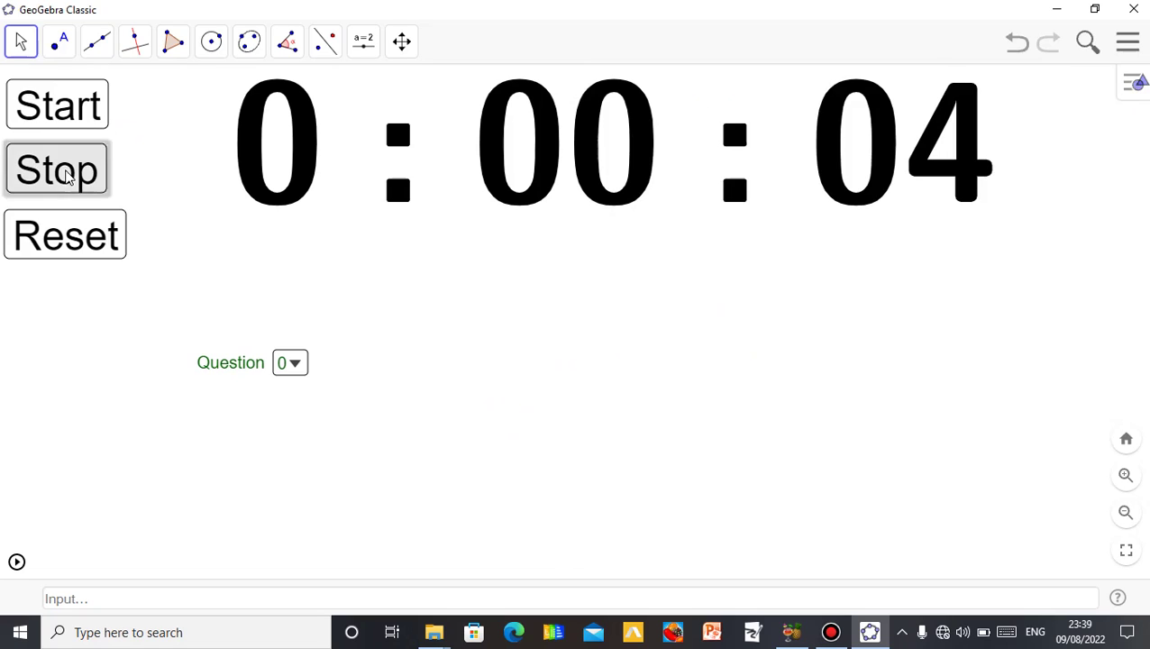
# - Test the equation text's visibility by switching the Question list to 1, to 2 and back to 0
pyautogui.click(296, 368)
pyautogui.click(296, 427)
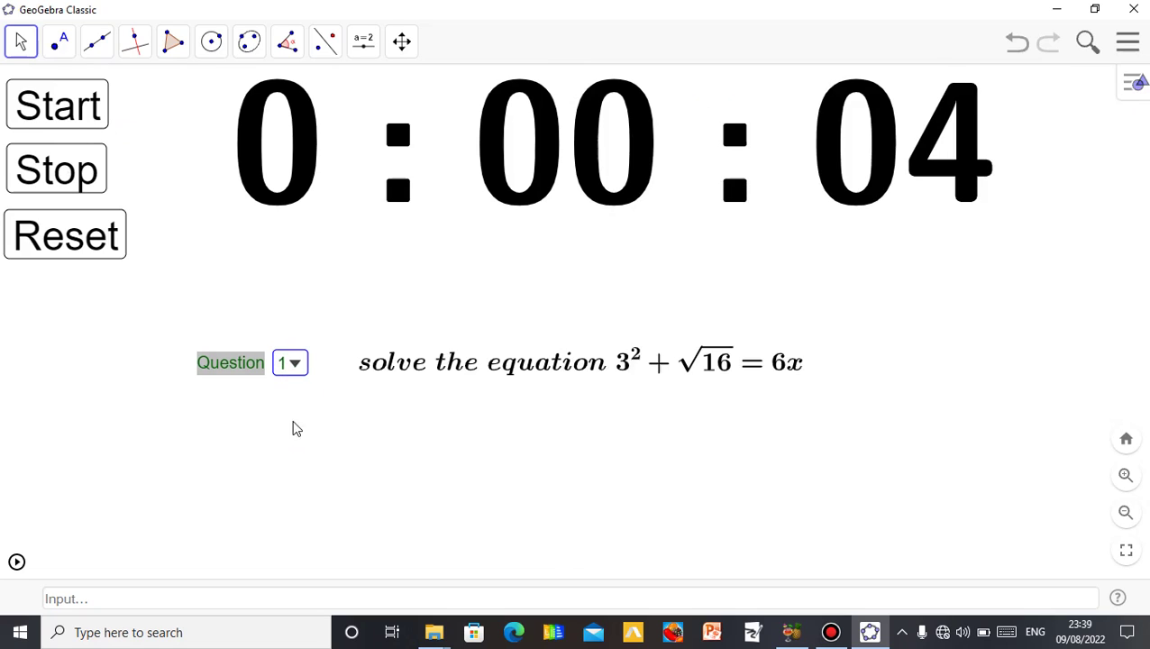
pyautogui.click(295, 369)
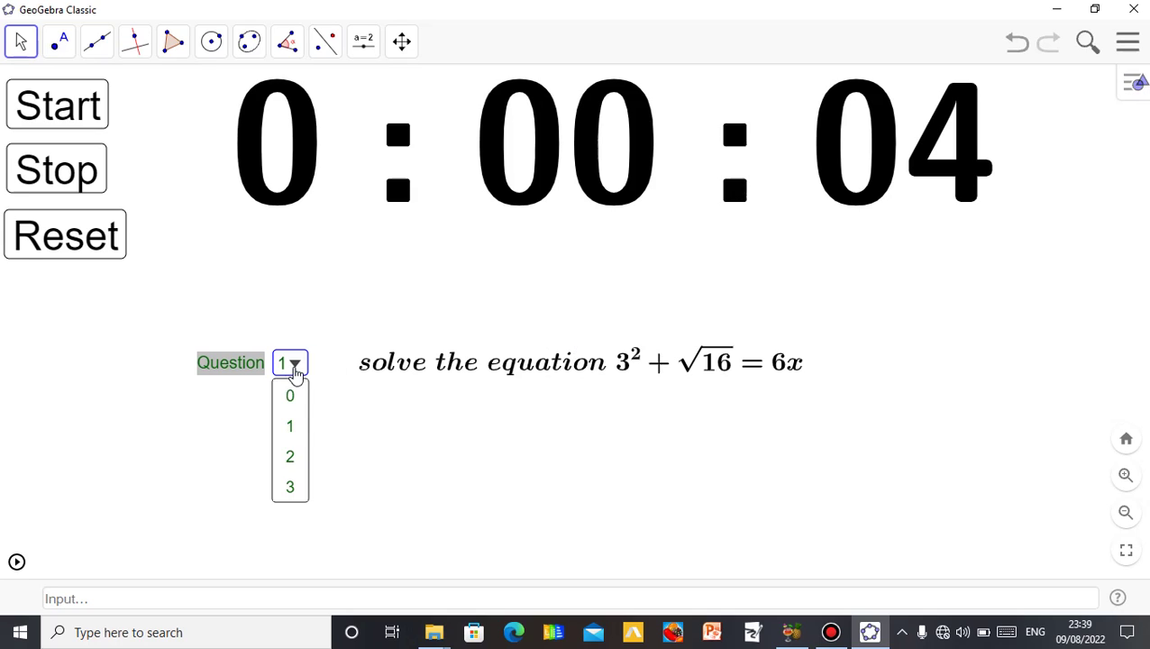
pyautogui.click(290, 458)
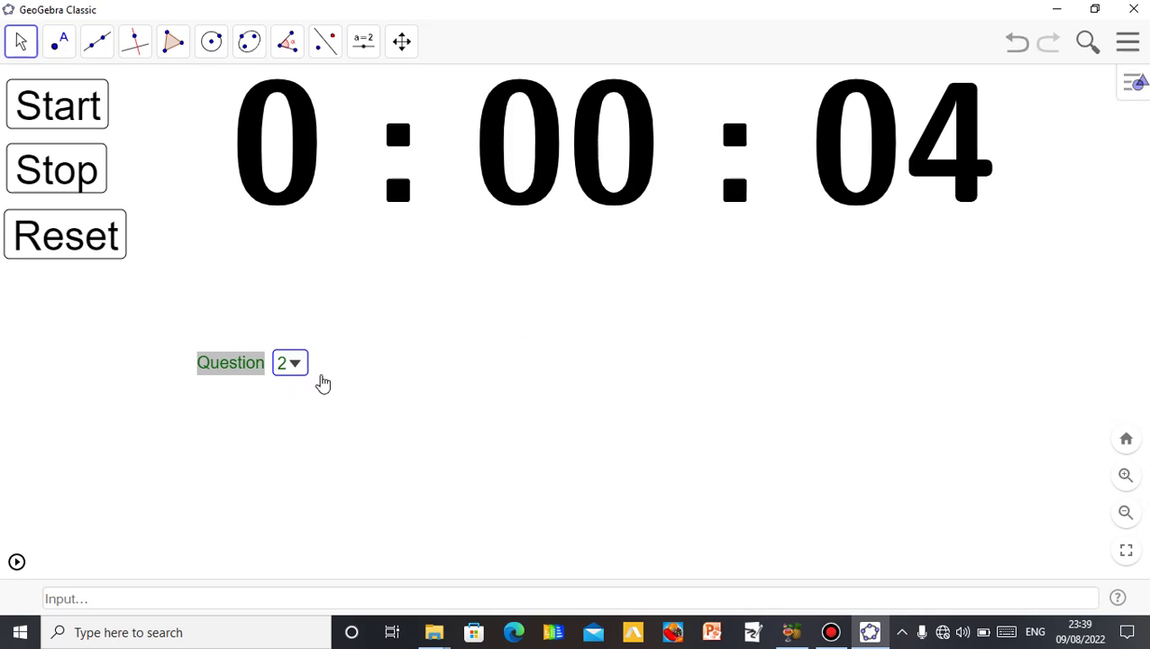
pyautogui.click(296, 366)
pyautogui.click(294, 396)
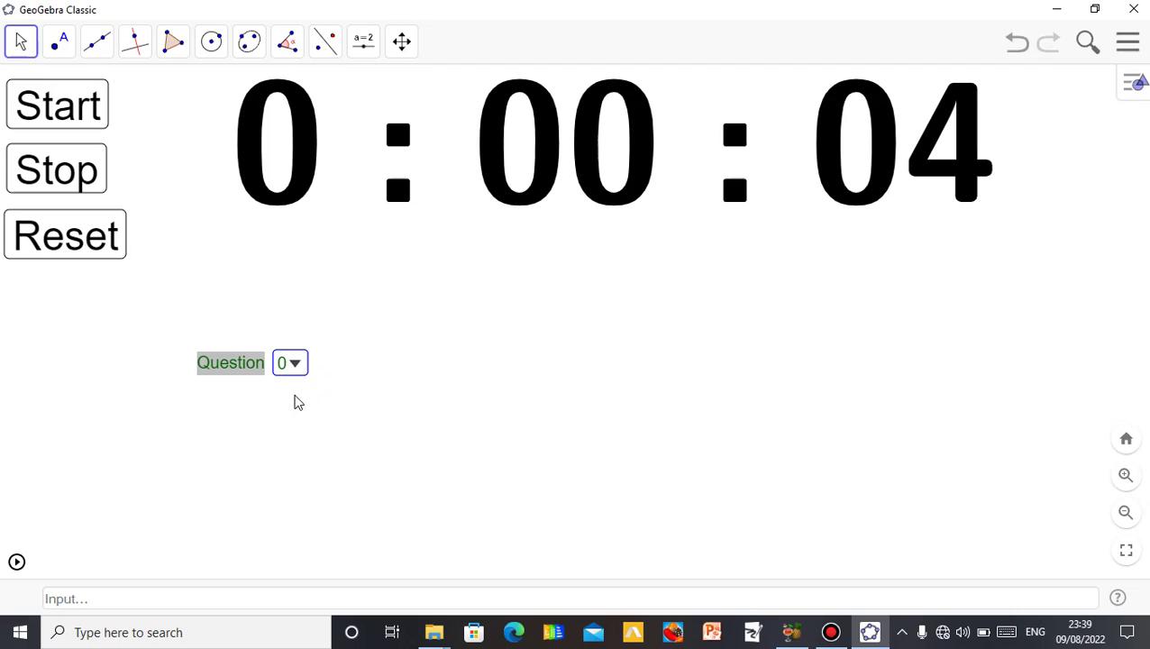
# - Insert the 100 naira banknote image file "download" from the Rough Work folder into the Graphics view
pyautogui.click(367, 52)
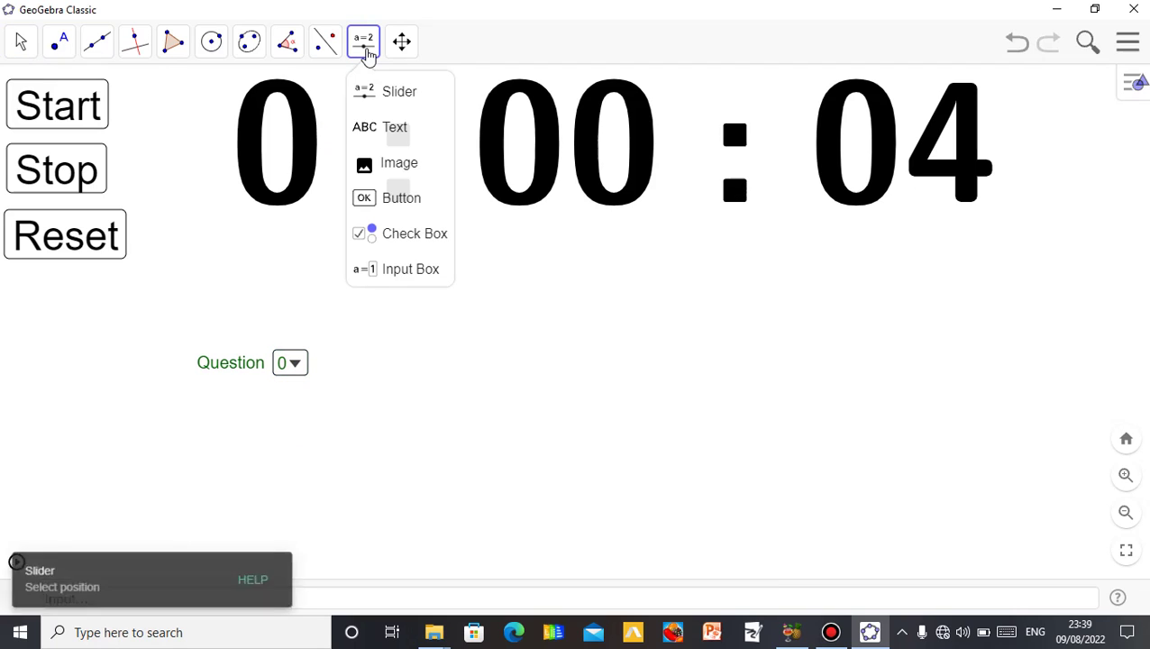
pyautogui.click(397, 169)
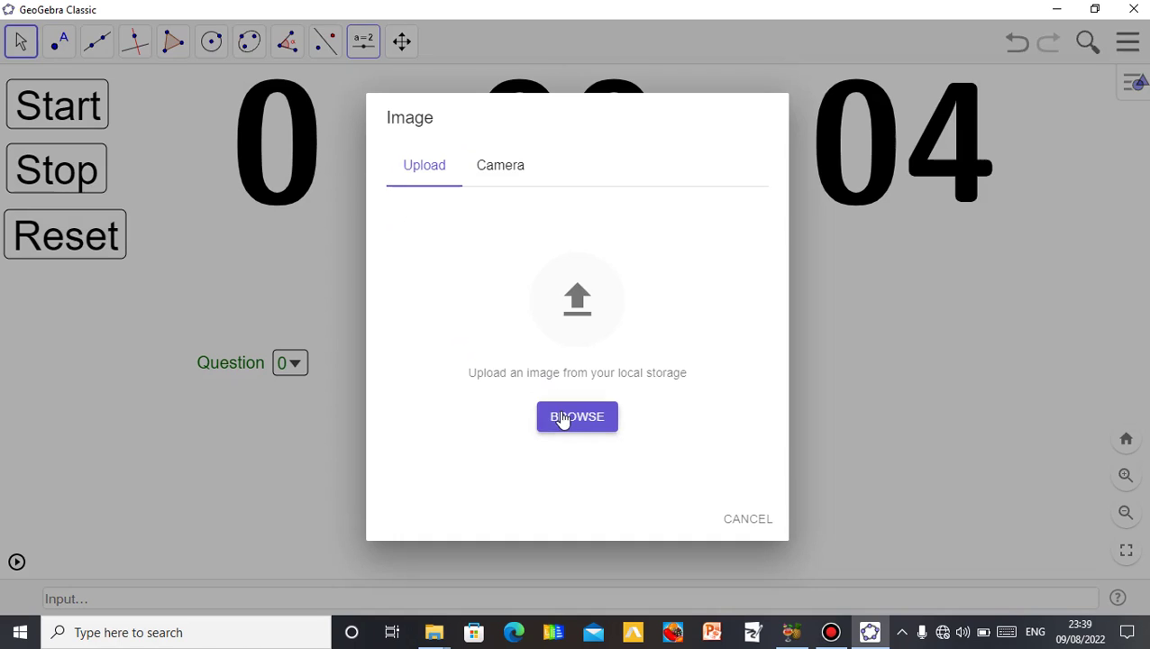
pyautogui.click(561, 419)
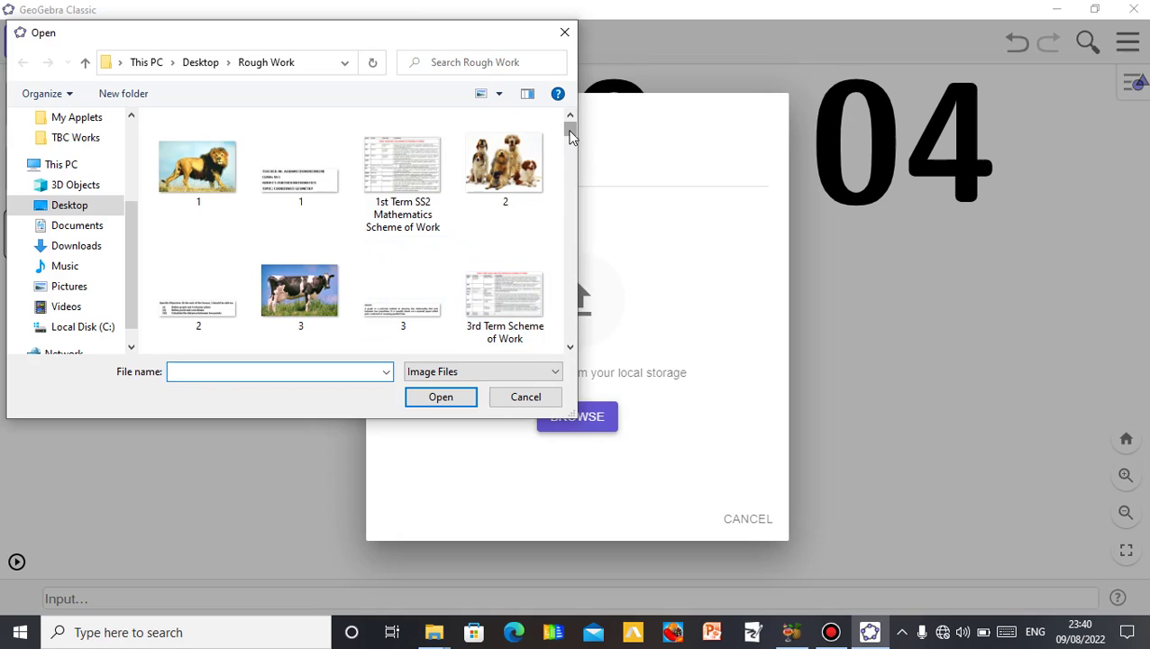
pyautogui.moveTo(570, 133); pyautogui.dragTo(569, 225)
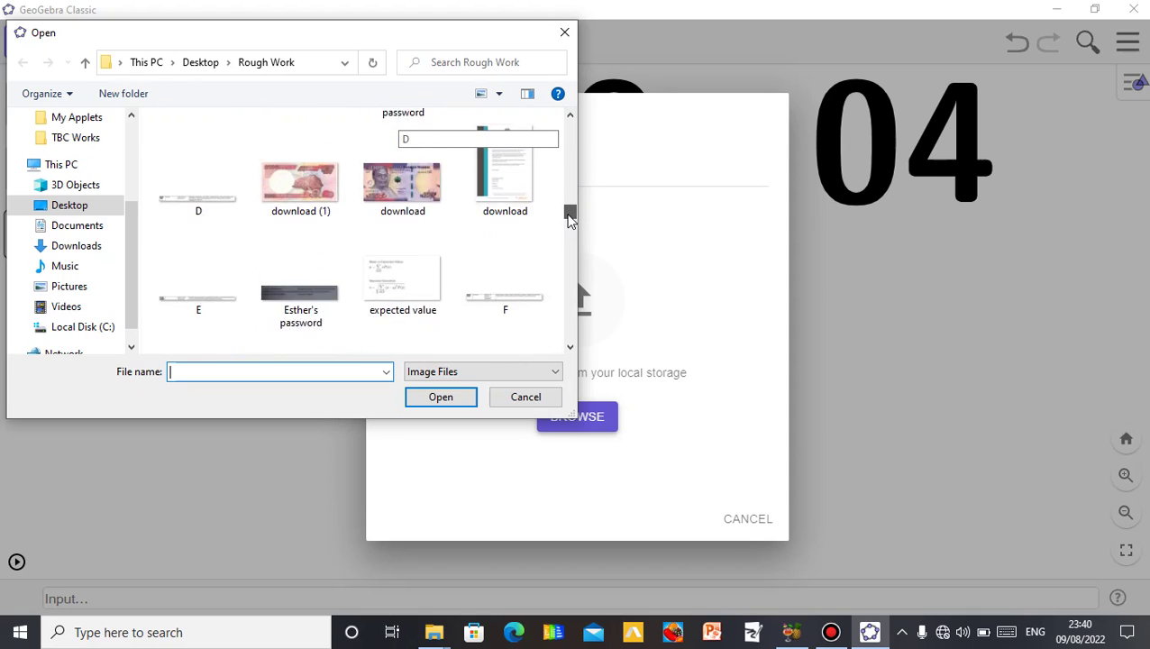
pyautogui.moveTo(570, 223); pyautogui.dragTo(570, 208)
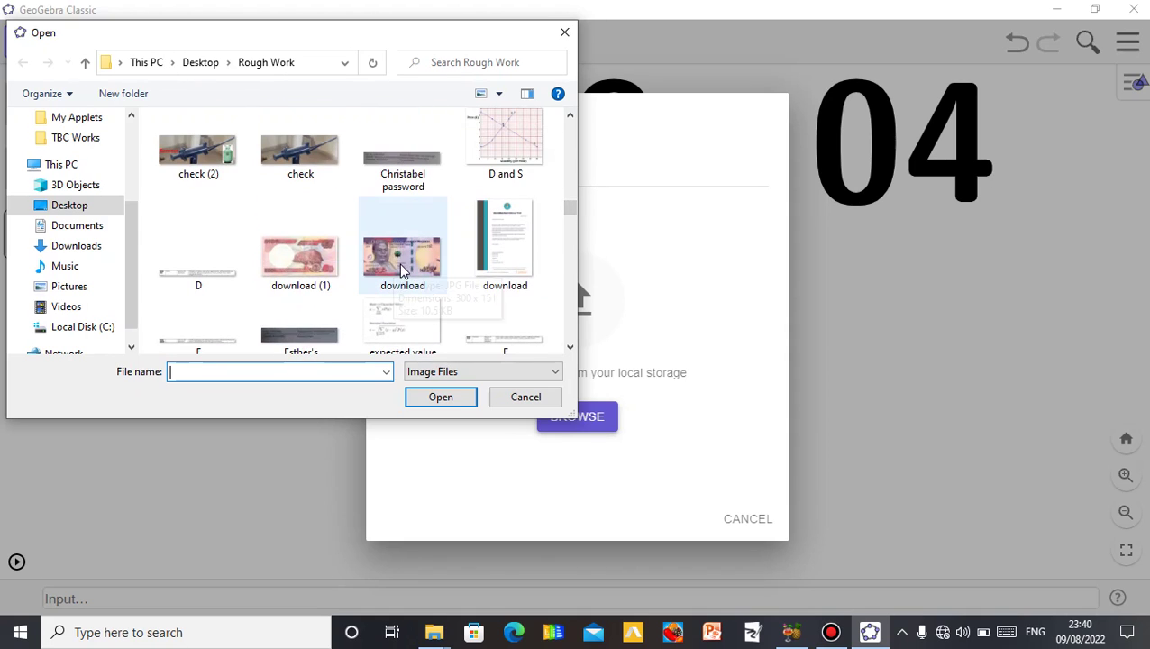
pyautogui.click(402, 261)
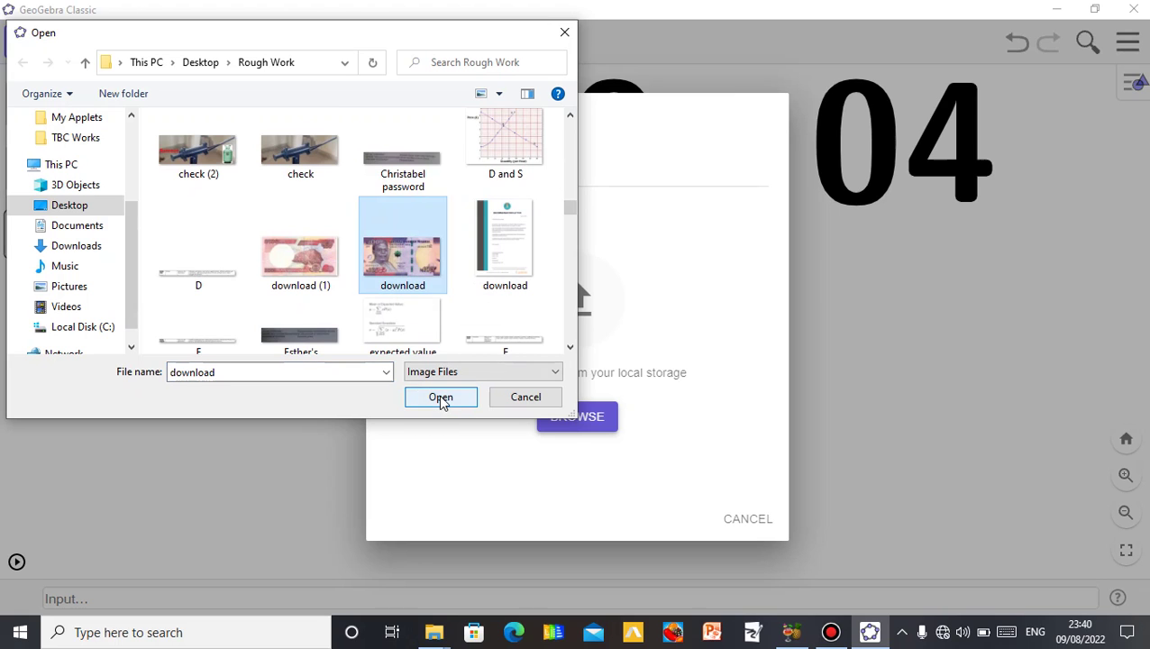
pyautogui.click(440, 397)
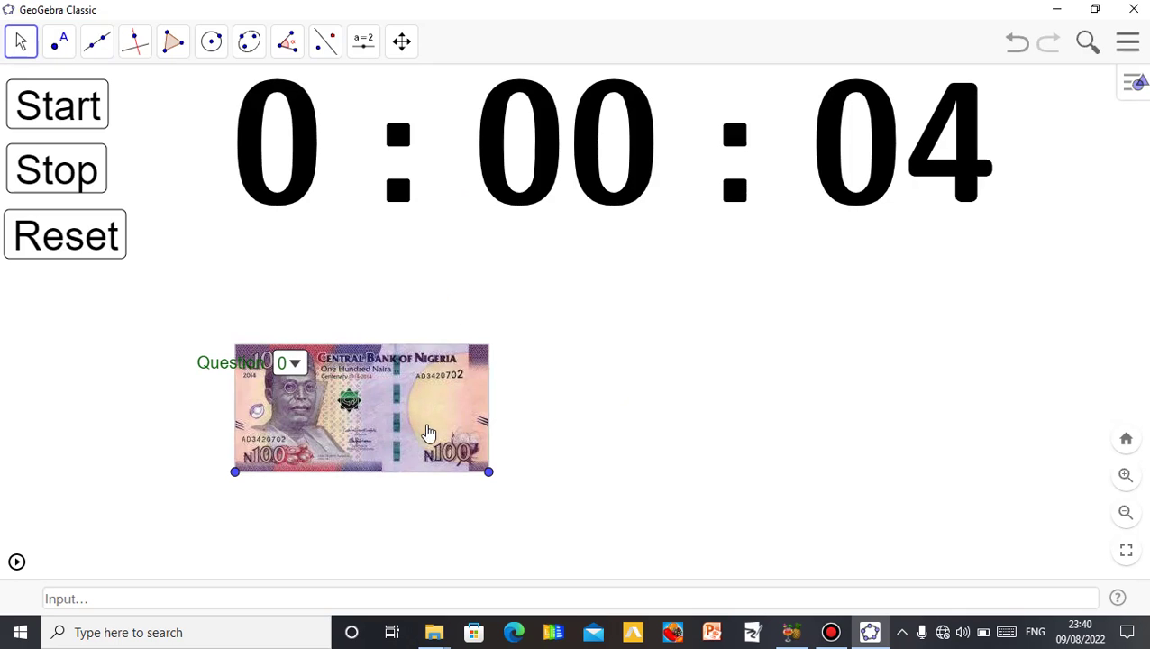
# - Move the banknote image clear of the Question list and enlarge it slightly by its corner point
pyautogui.moveTo(413, 409); pyautogui.dragTo(607, 404)
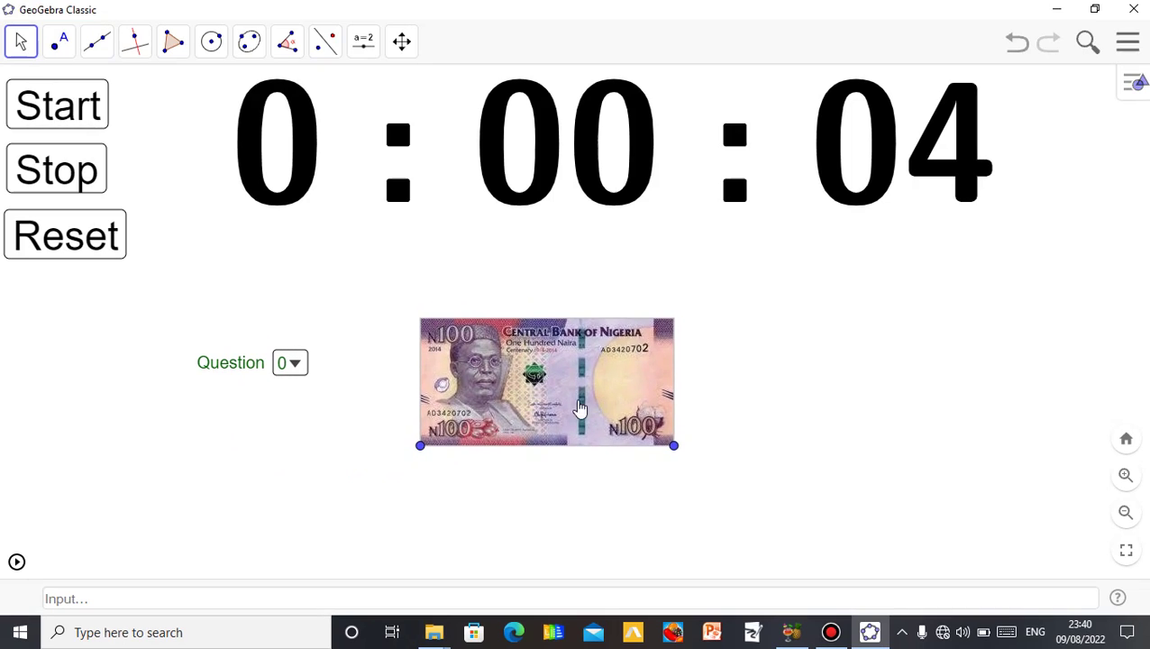
pyautogui.moveTo(674, 447); pyautogui.dragTo(696, 456)
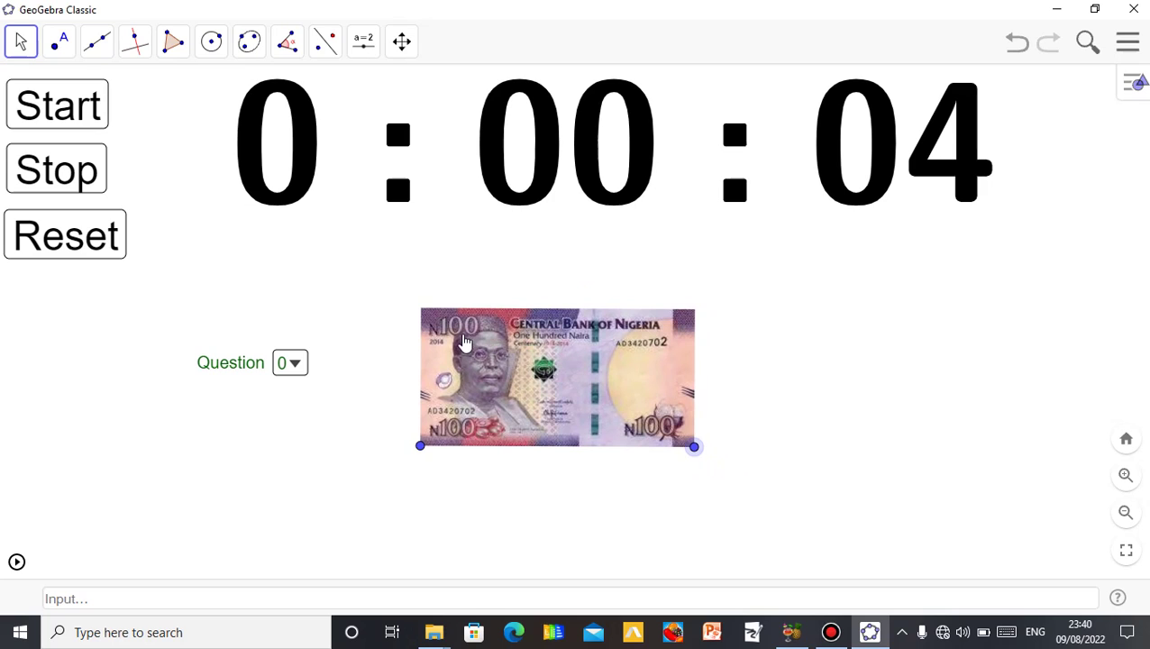
pyautogui.moveTo(591, 411); pyautogui.dragTo(628, 416)
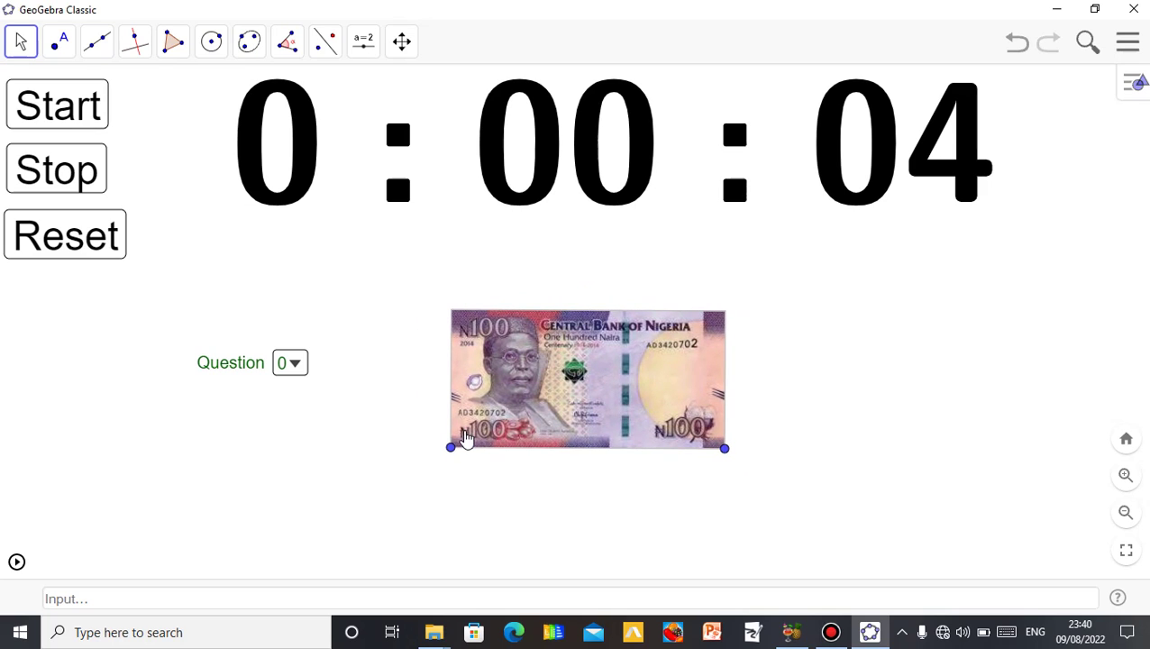
# - Delete both corner points of the banknote image and shift the image slightly upward
pyautogui.moveTo(453, 452); pyautogui.dragTo(453, 452)
pyautogui.rightClick(452, 449)
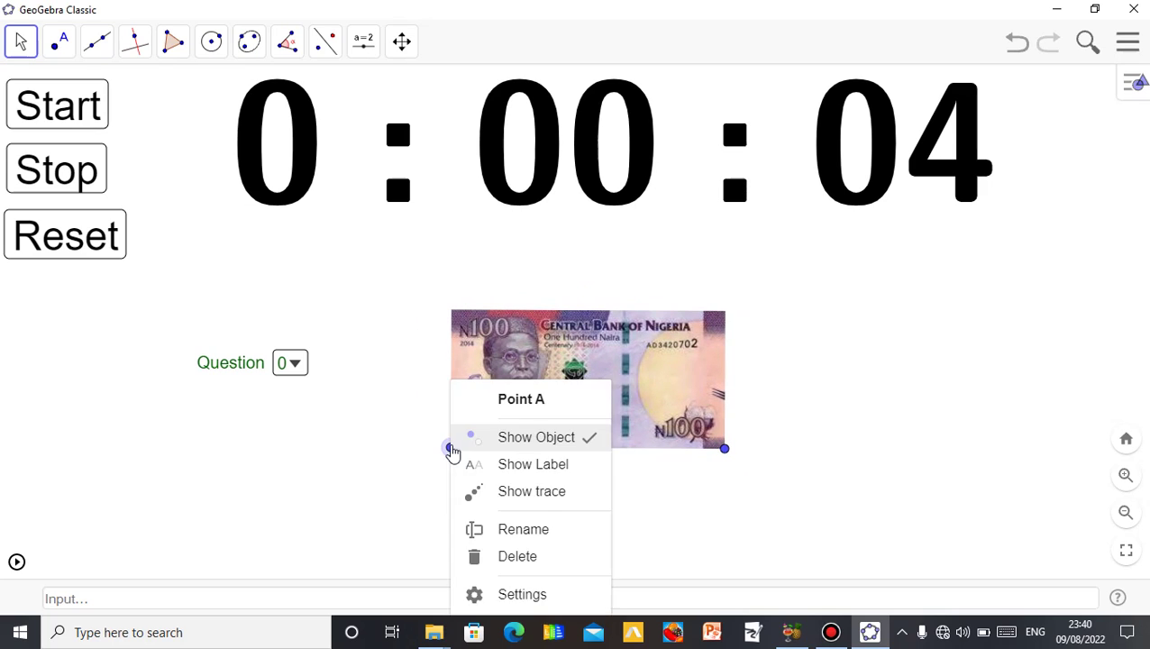
pyautogui.click(528, 558)
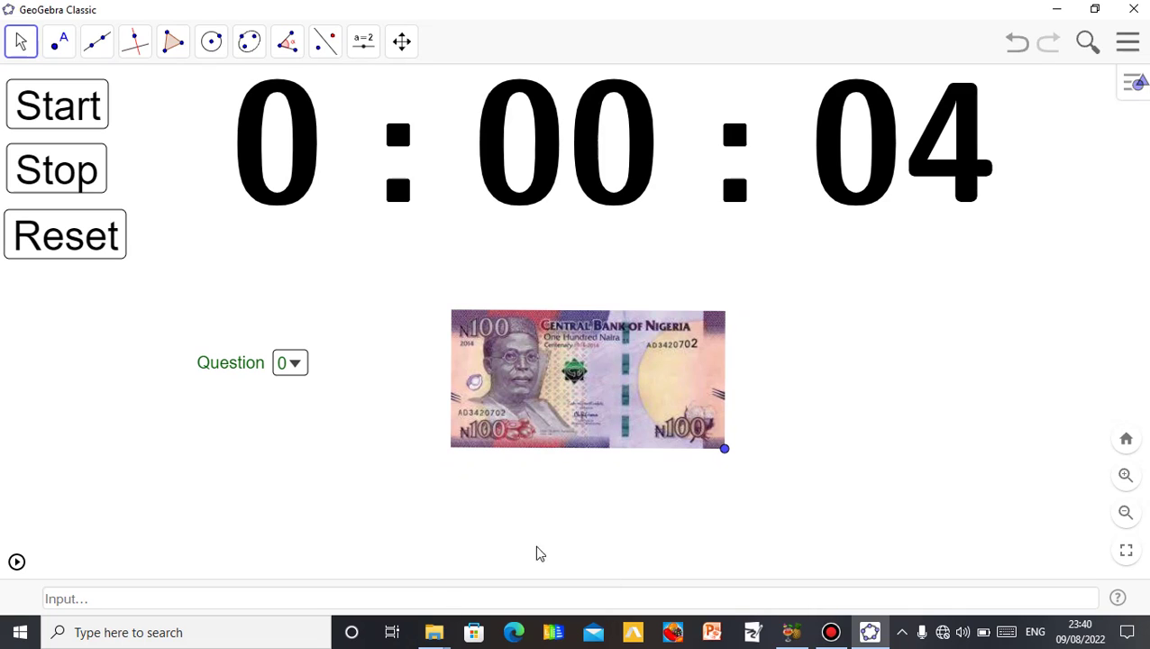
pyautogui.rightClick(724, 450)
pyautogui.click(806, 557)
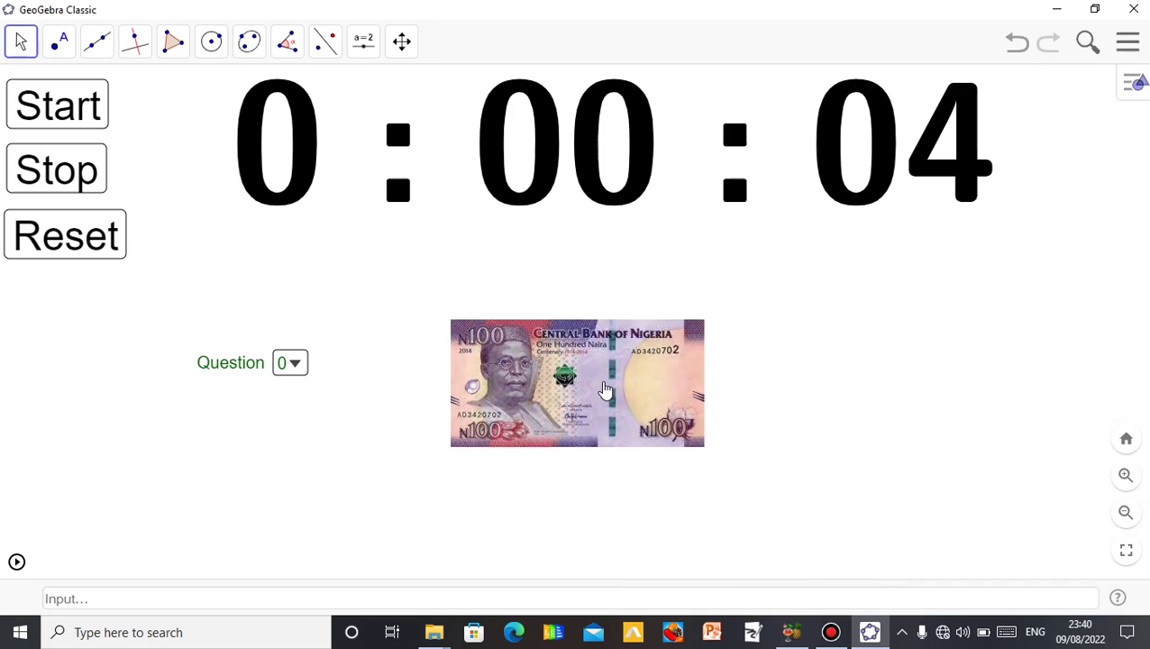
pyautogui.moveTo(602, 386)
pyautogui.mouseDown()
pyautogui.moveTo(587, 375)
pyautogui.moveTo(605, 374)
pyautogui.mouseUp()
# - Add the text "The currency is" near the Question list
pyautogui.click(377, 54)
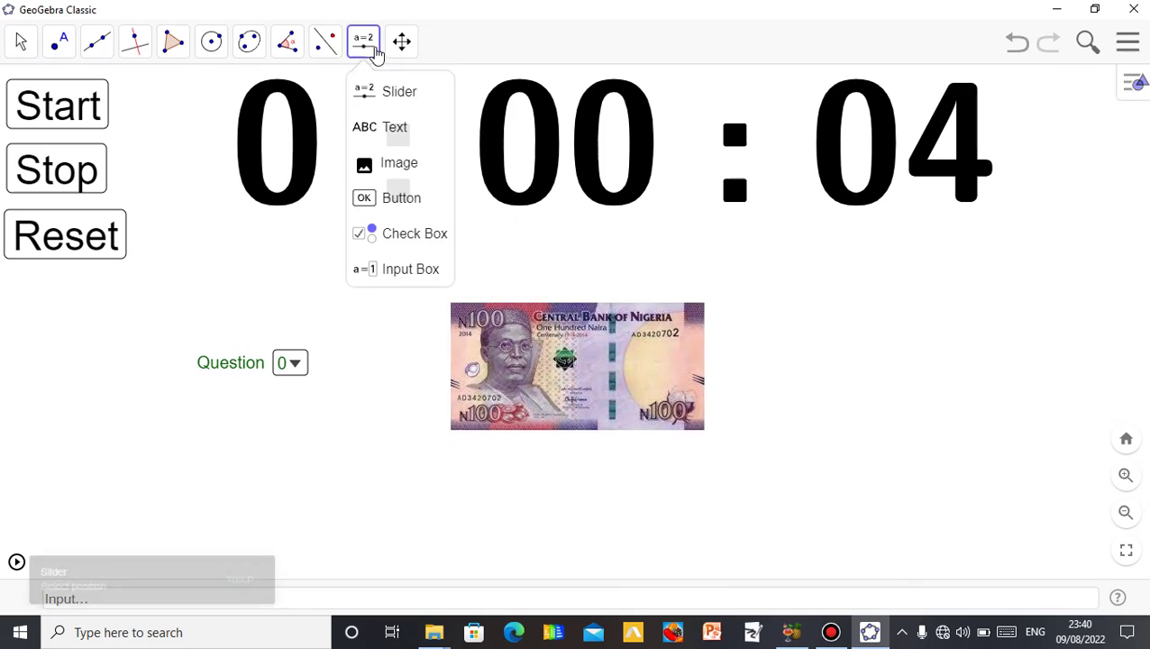
pyautogui.click(384, 128)
pyautogui.click(404, 358)
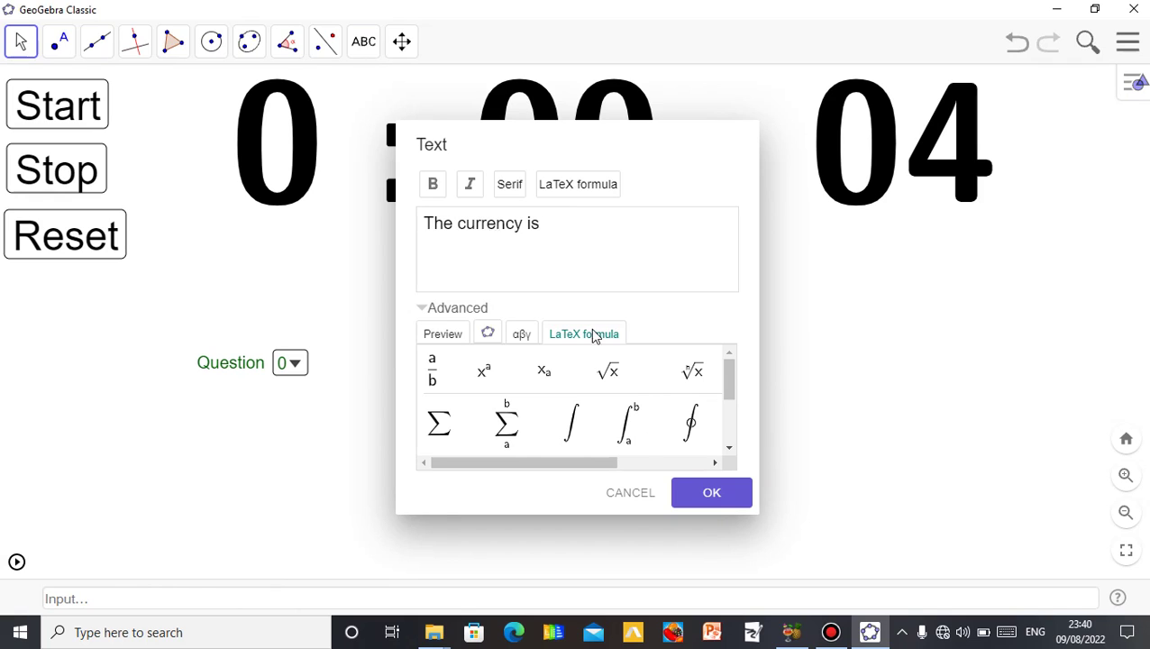
pyautogui.click(696, 496)
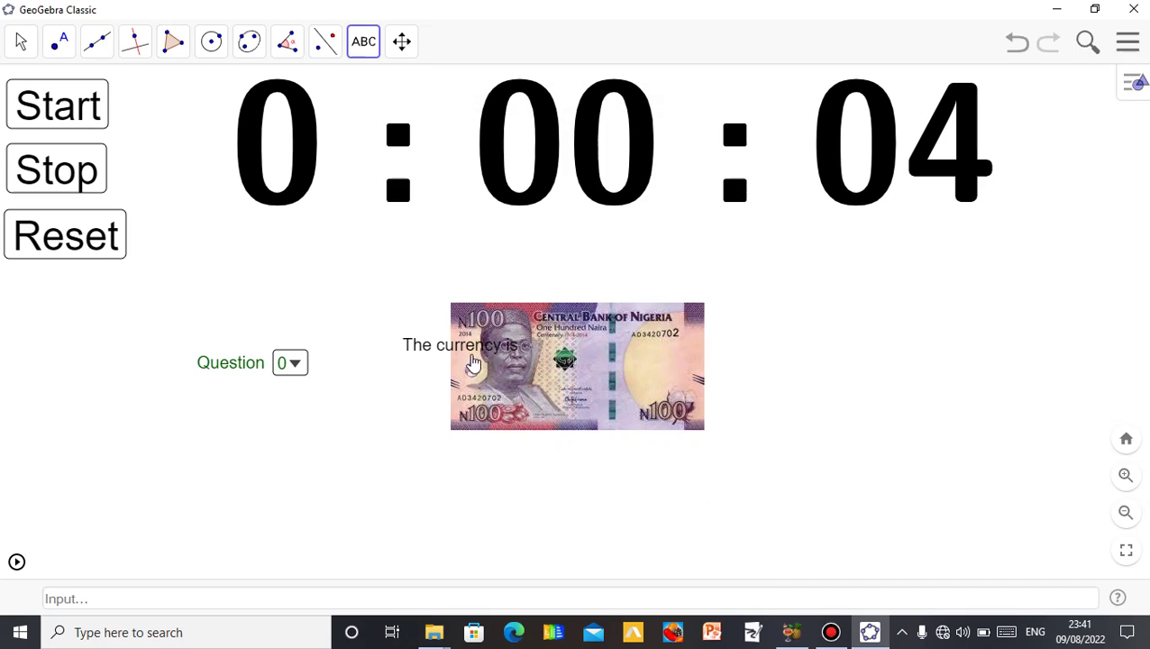
# - Rearrange the currency text and the banknote image so the text sits between the Question list and the image
pyautogui.click(21, 42)
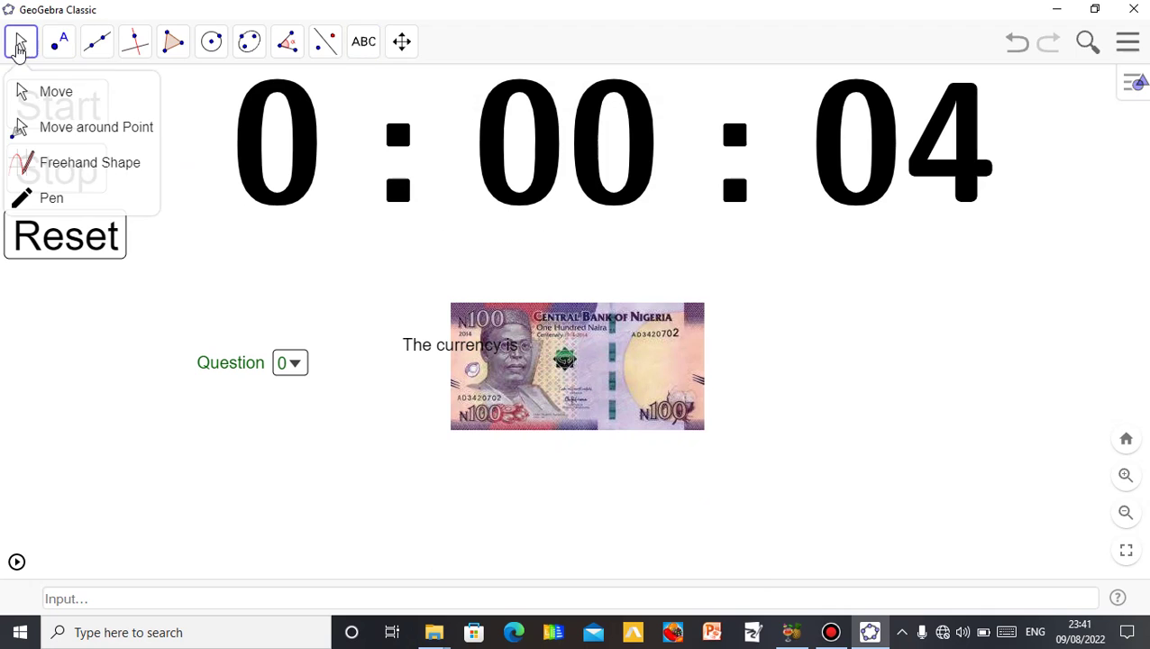
pyautogui.click(30, 101)
pyautogui.moveTo(420, 353); pyautogui.dragTo(345, 359)
pyautogui.moveTo(509, 364); pyautogui.dragTo(605, 362)
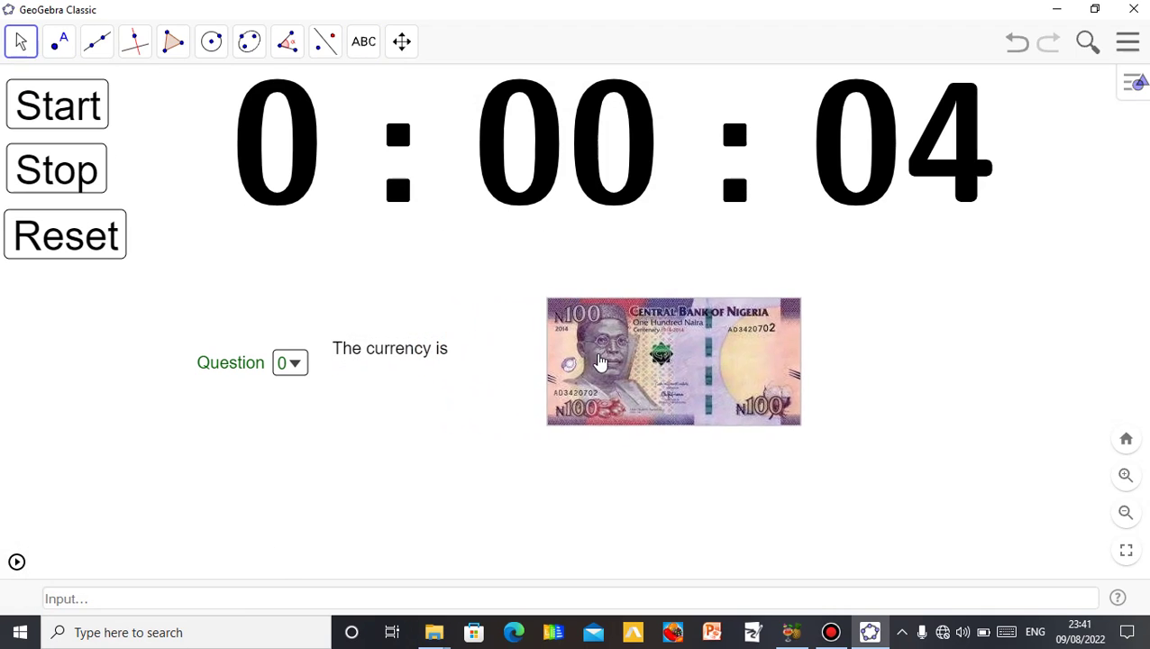
pyautogui.moveTo(394, 358); pyautogui.dragTo(468, 361)
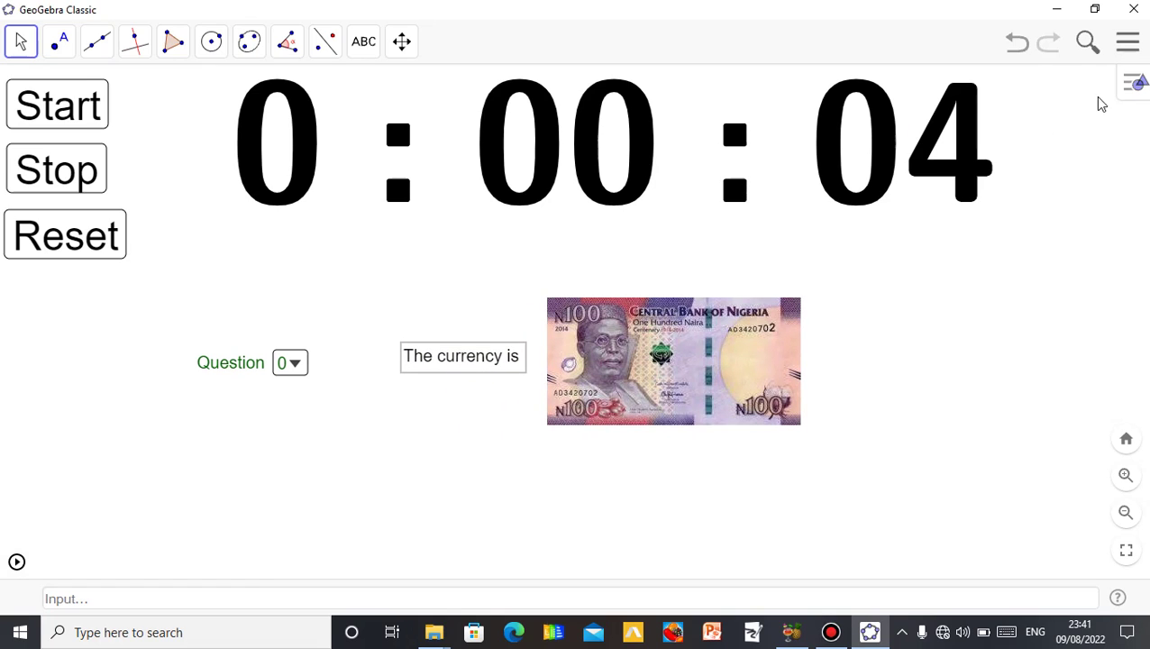
# - Make the currency text bold and Medium in size, and shift it so it ends just before the banknote
pyautogui.click(1126, 90)
pyautogui.click(905, 83)
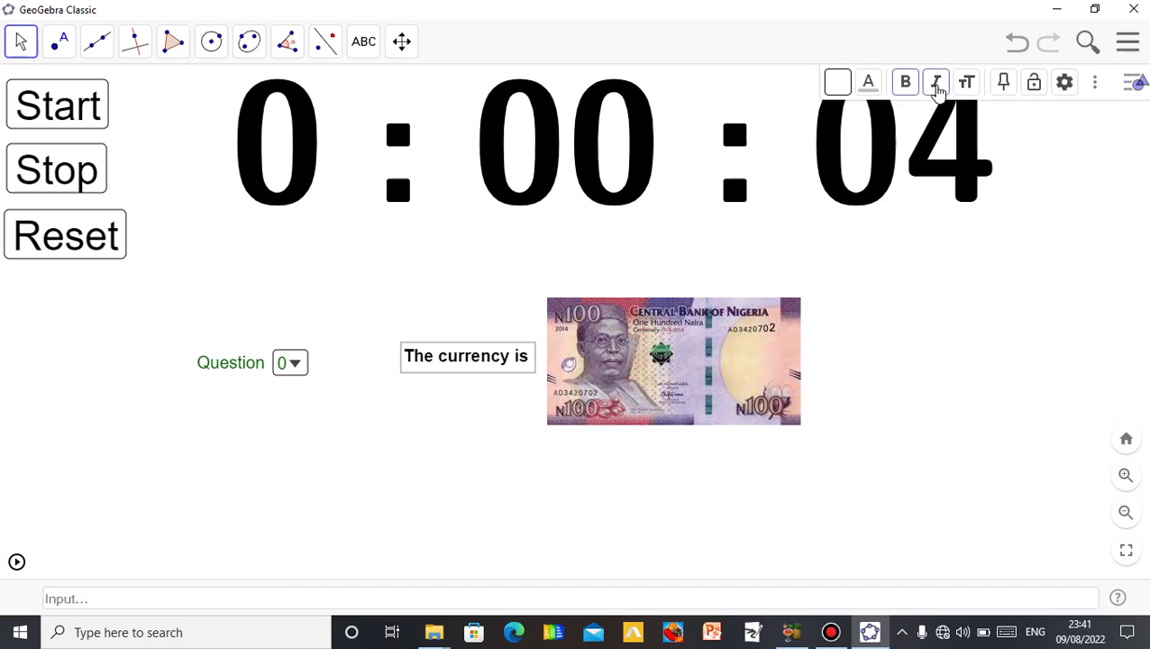
pyautogui.click(965, 82)
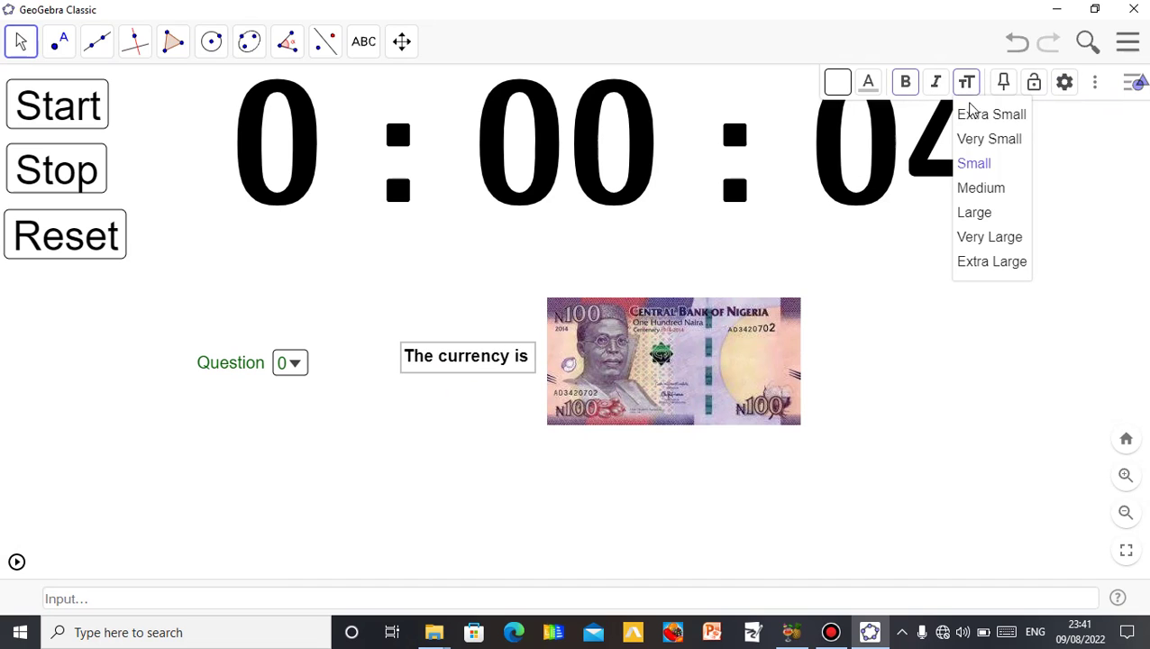
pyautogui.click(988, 187)
pyautogui.moveTo(520, 351); pyautogui.dragTo(476, 355)
pyautogui.click(504, 506)
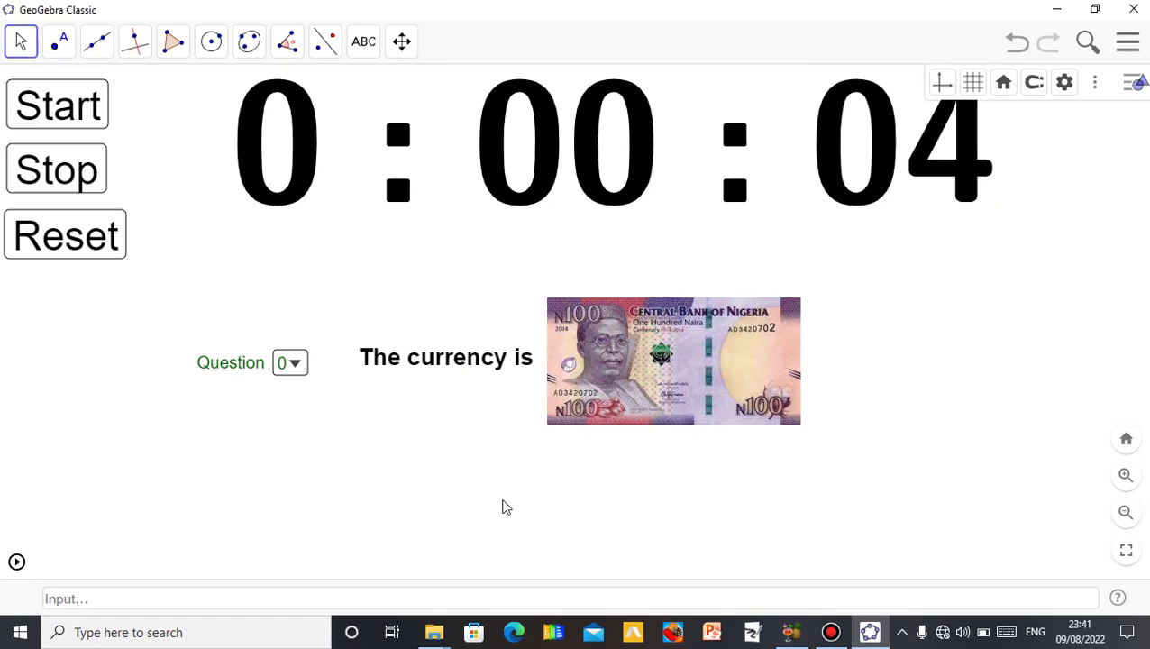
# - Reset the timer and set the currency text's condition to show object to a=2
pyautogui.click(72, 236)
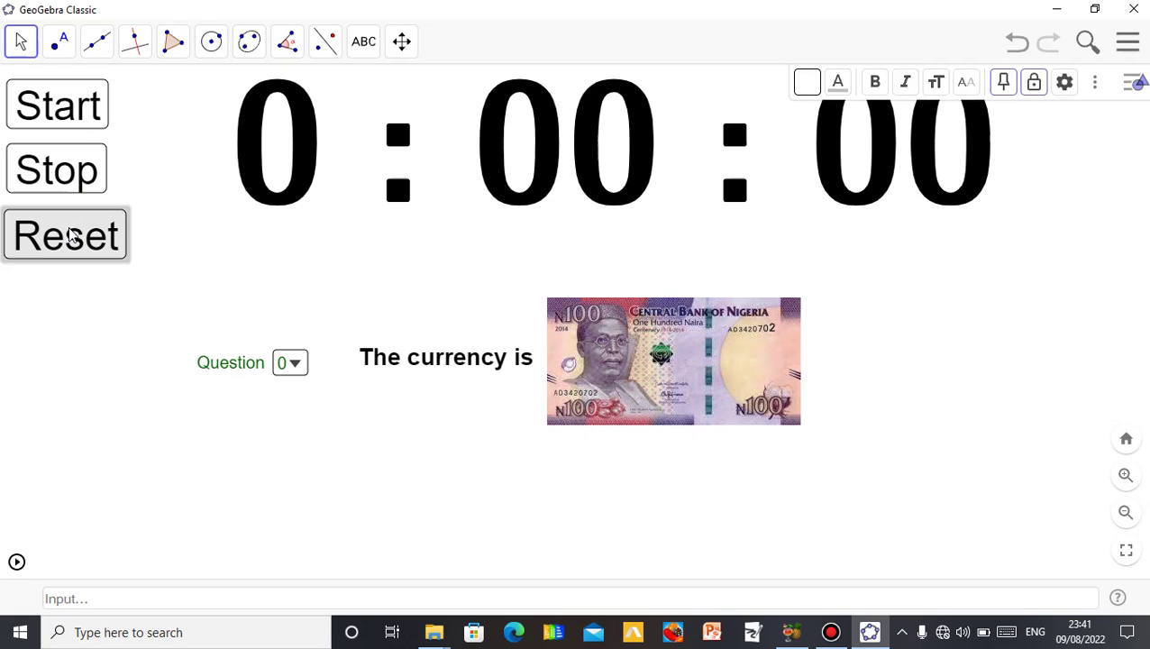
pyautogui.rightClick(497, 360)
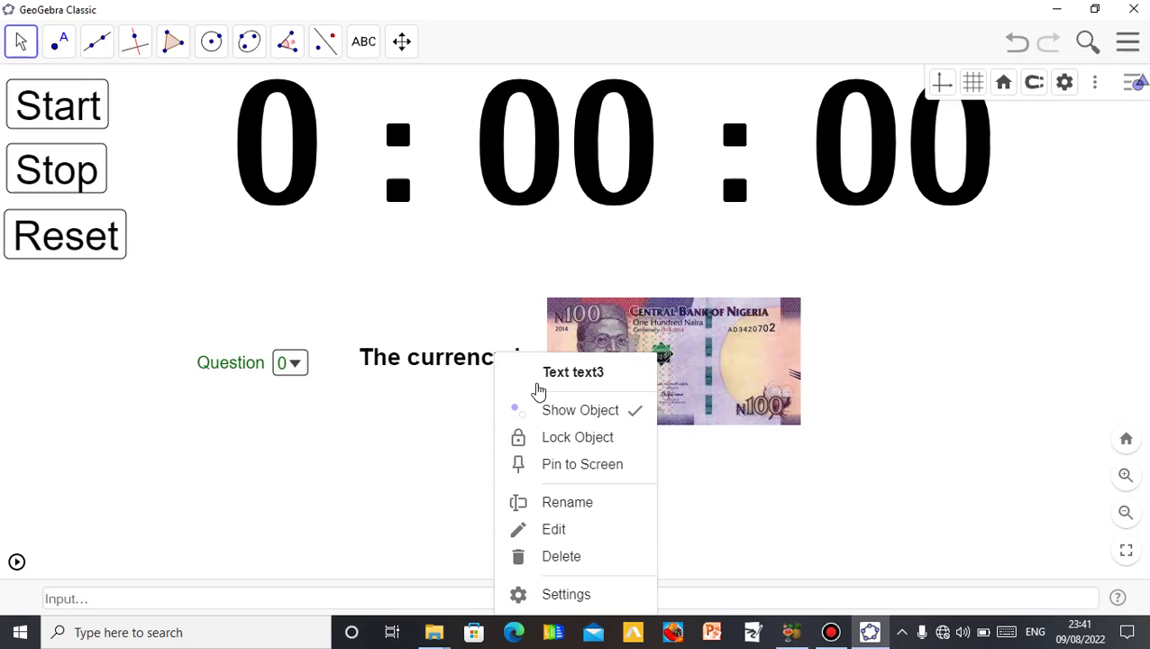
pyautogui.click(581, 595)
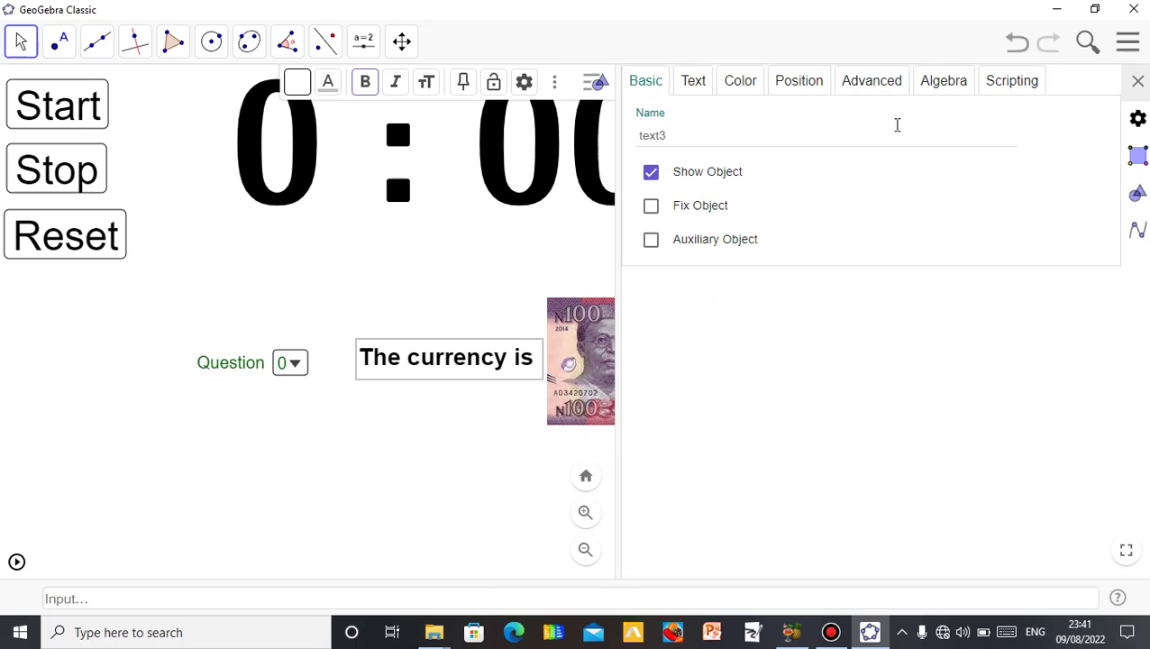
pyautogui.click(870, 84)
pyautogui.click(766, 140)
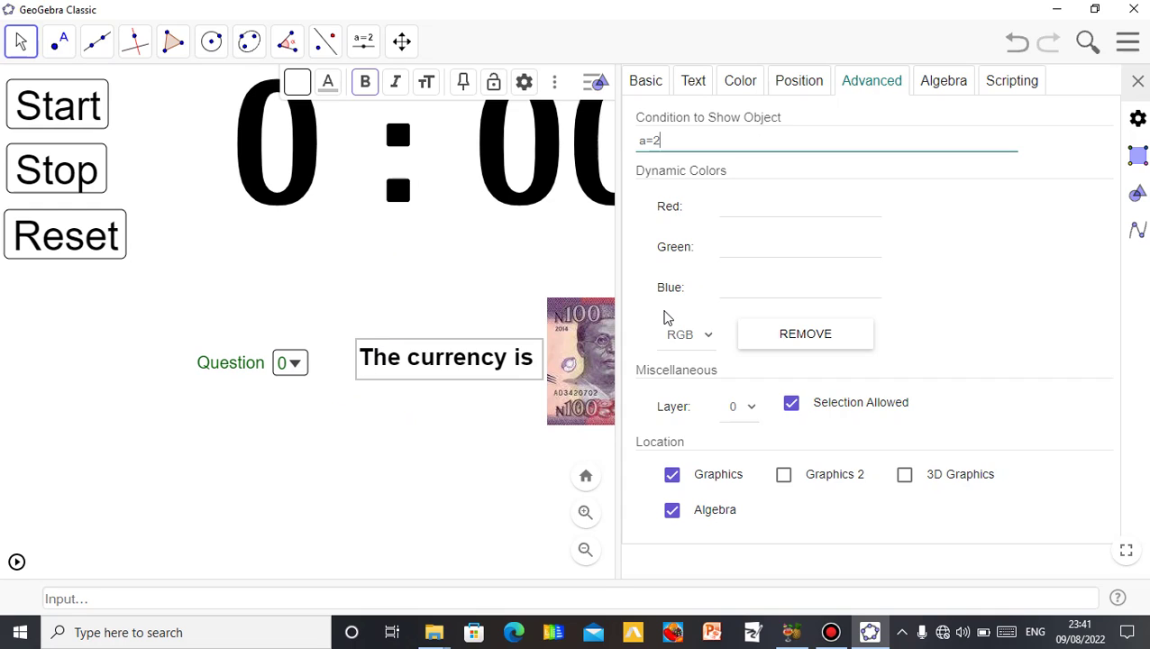
pyautogui.press('Return')
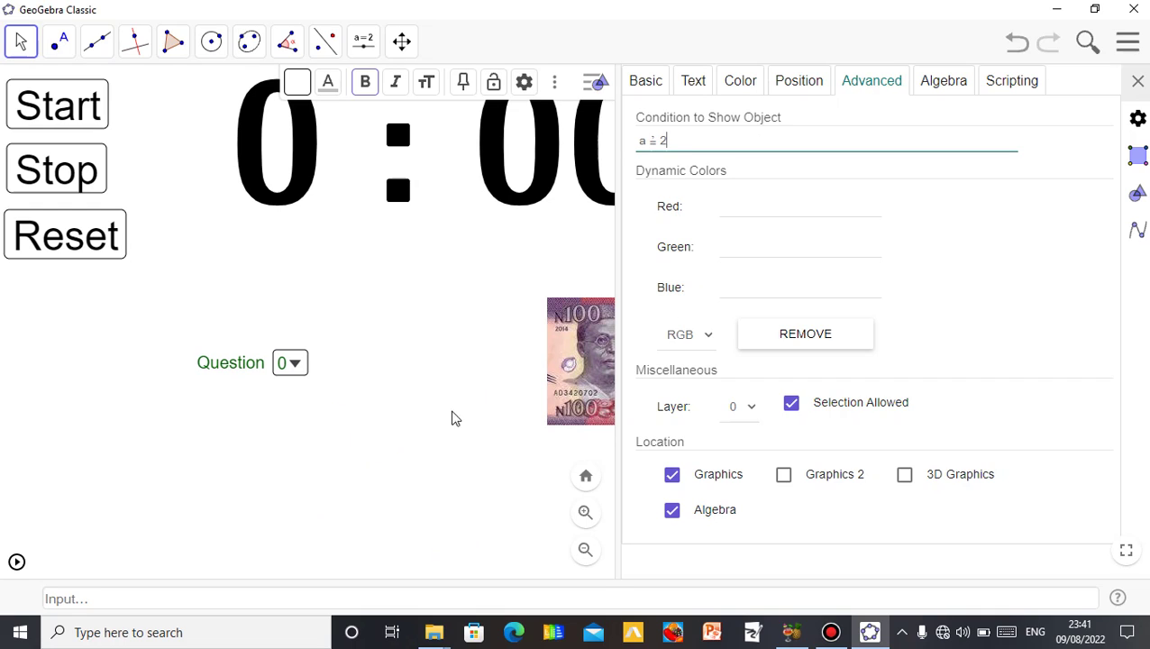
# - Set the banknote image's condition to show object to a=2, close its settings and stop the timer
pyautogui.click(560, 360)
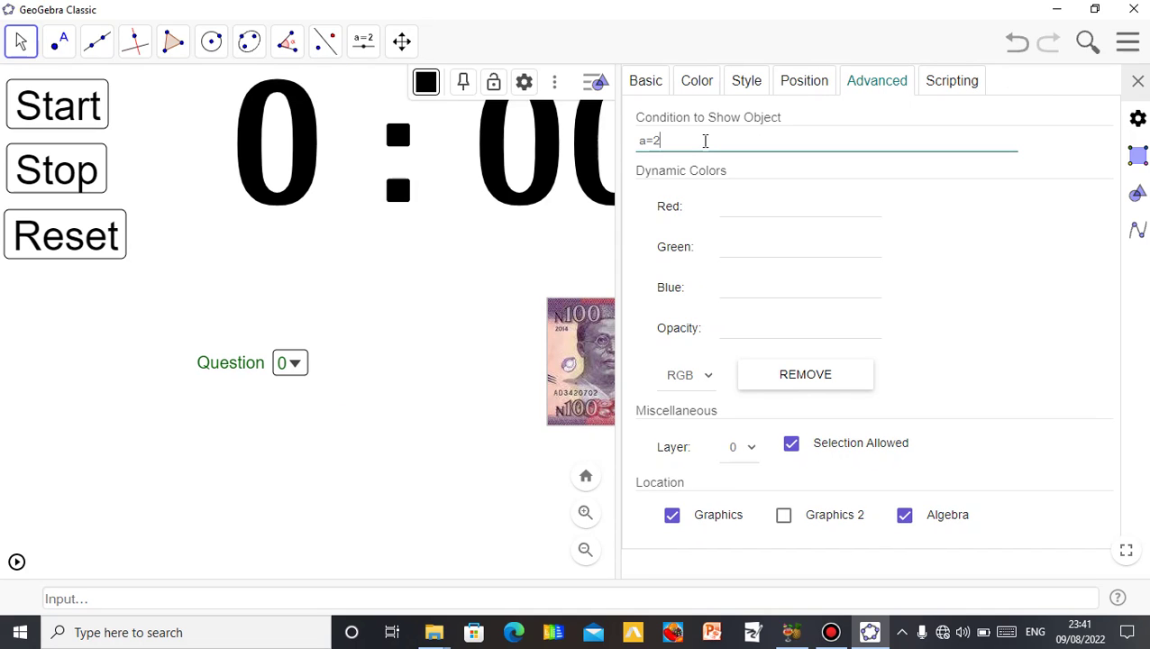
pyautogui.press('Return')
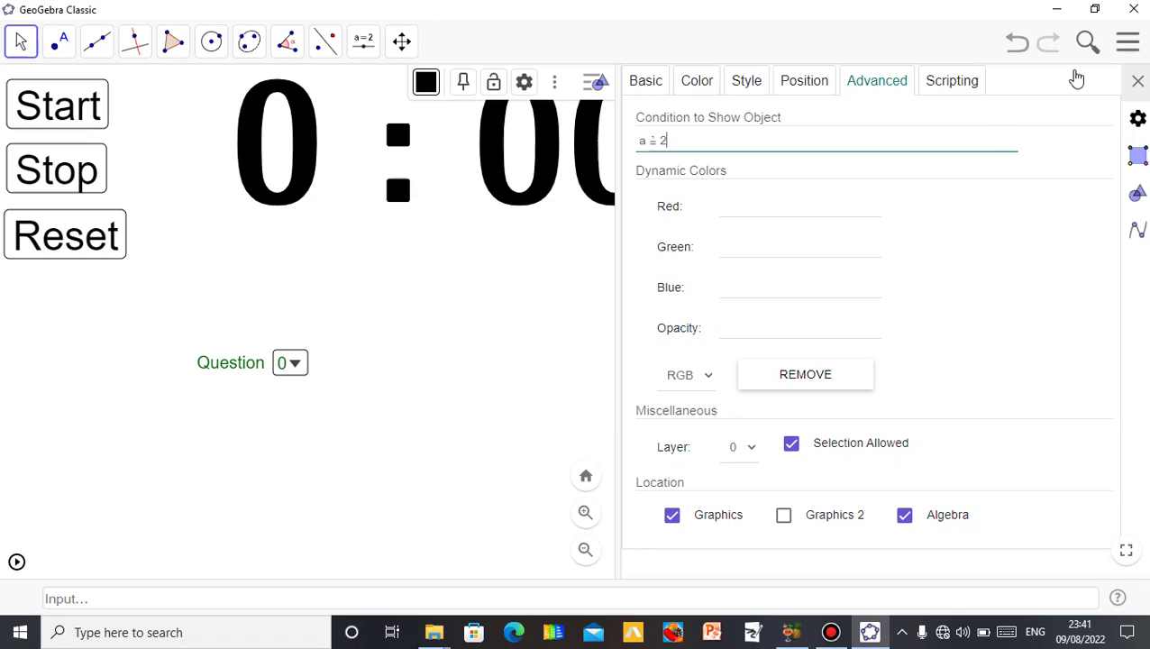
pyautogui.click(1136, 81)
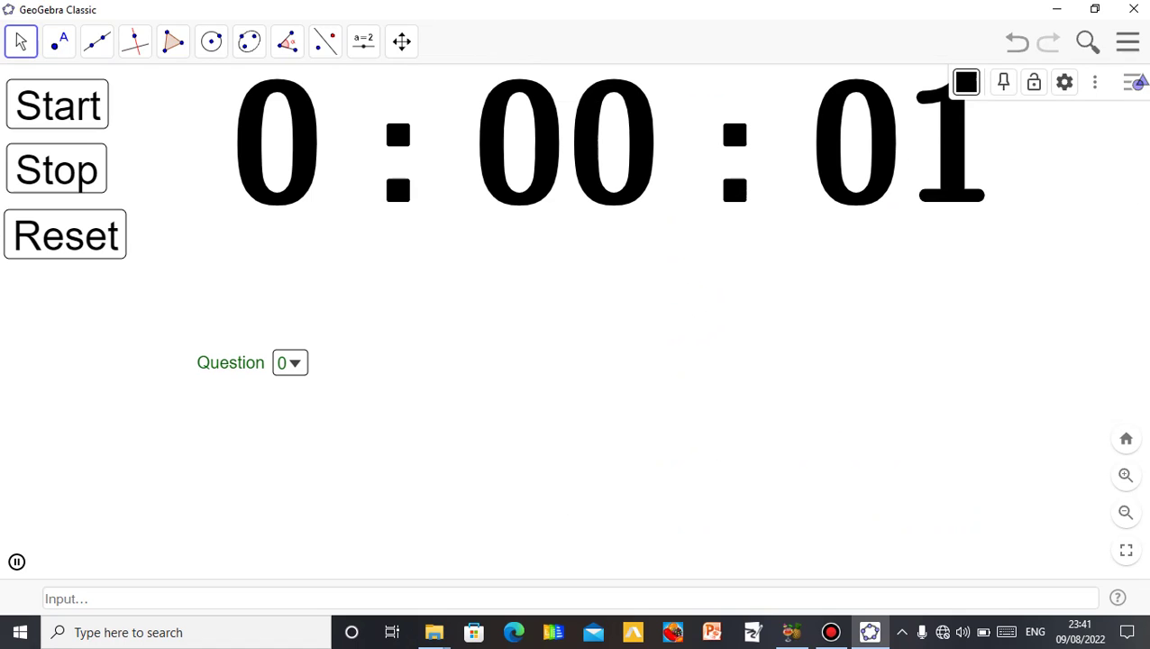
pyautogui.click(57, 171)
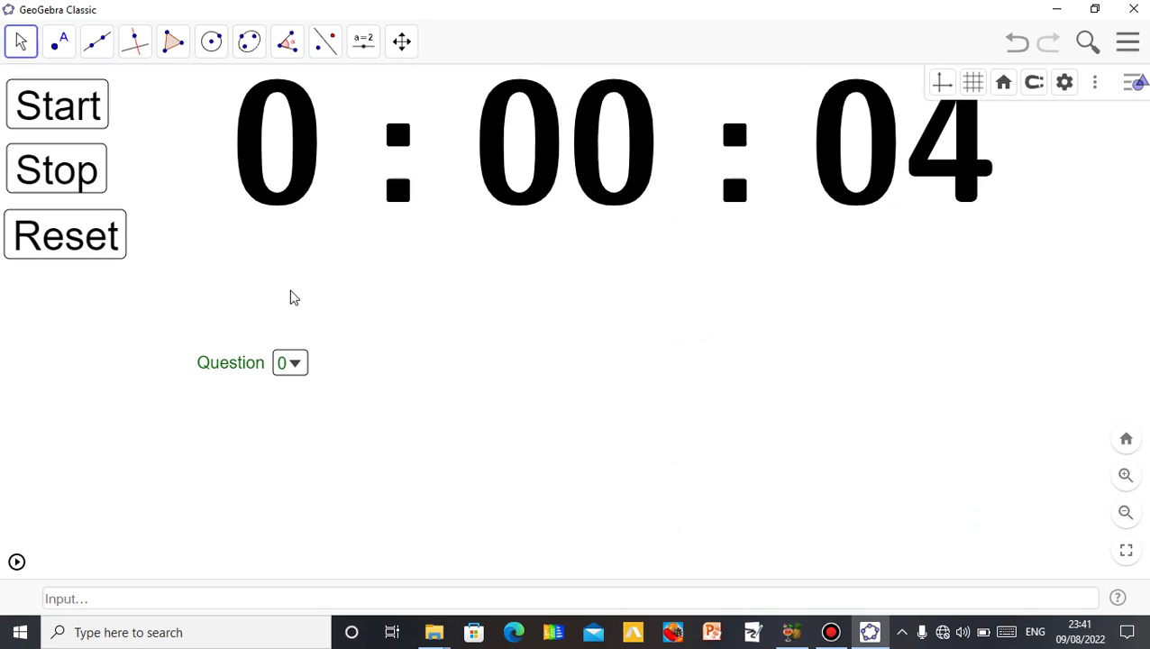
# - Insert a text below the timer reading "Simplify:" followed by the LaTeX fraction \frac{12}{20} and a plus sign
pyautogui.click(363, 44)
pyautogui.click(390, 135)
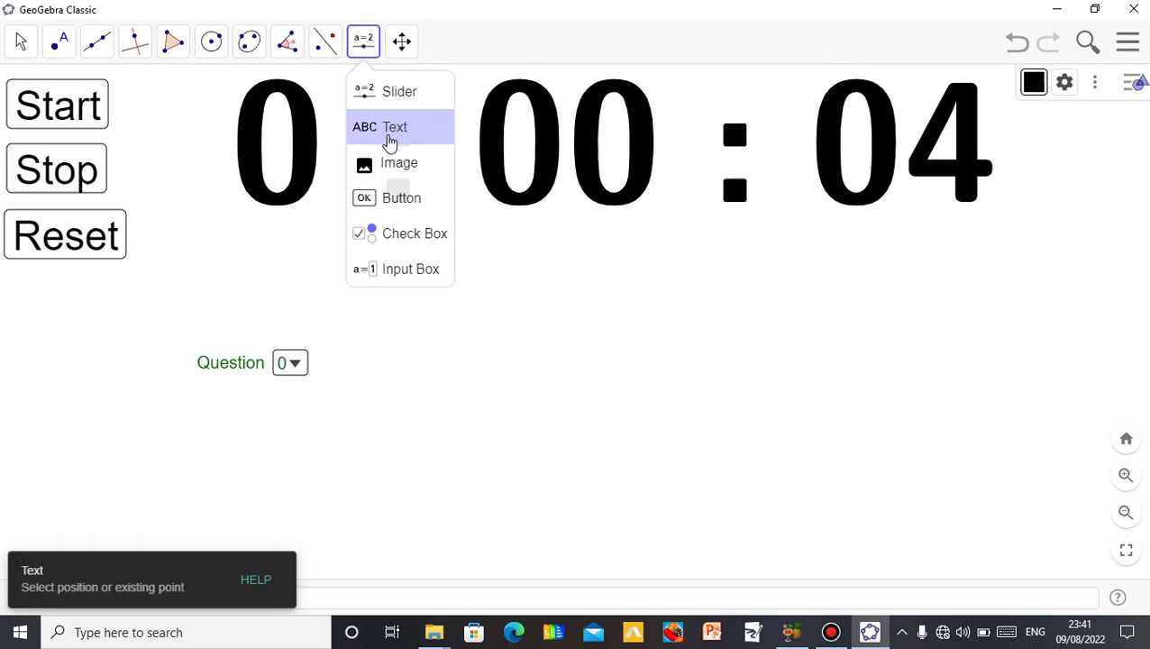
pyautogui.click(487, 321)
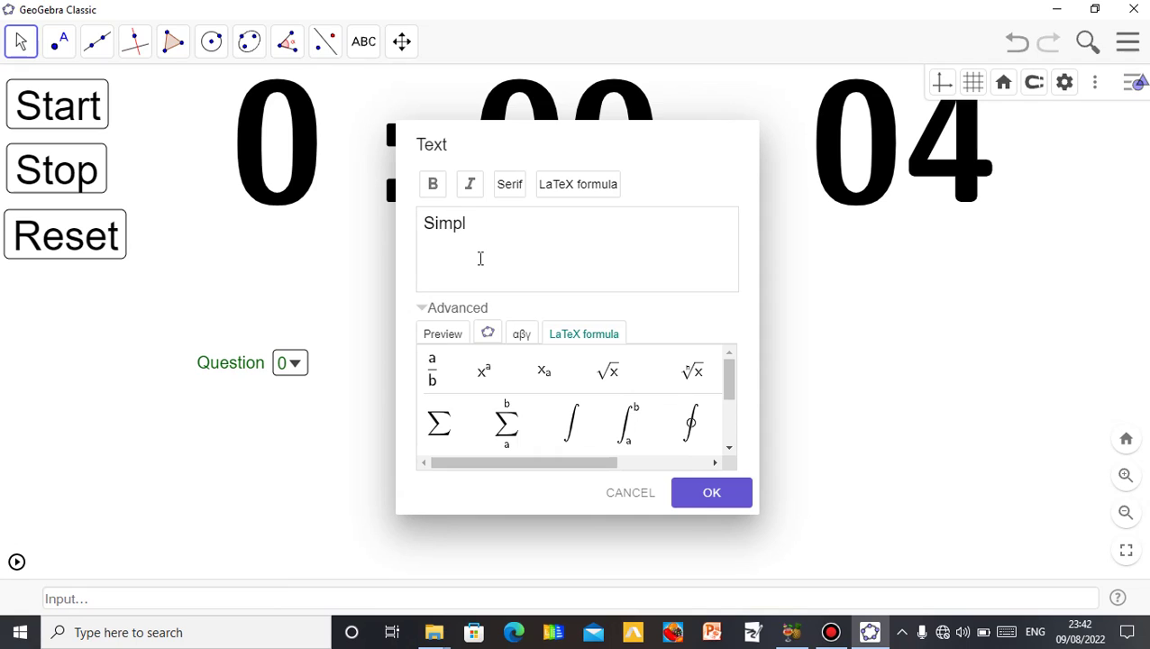
pyautogui.write('y:')
pyautogui.click(433, 378)
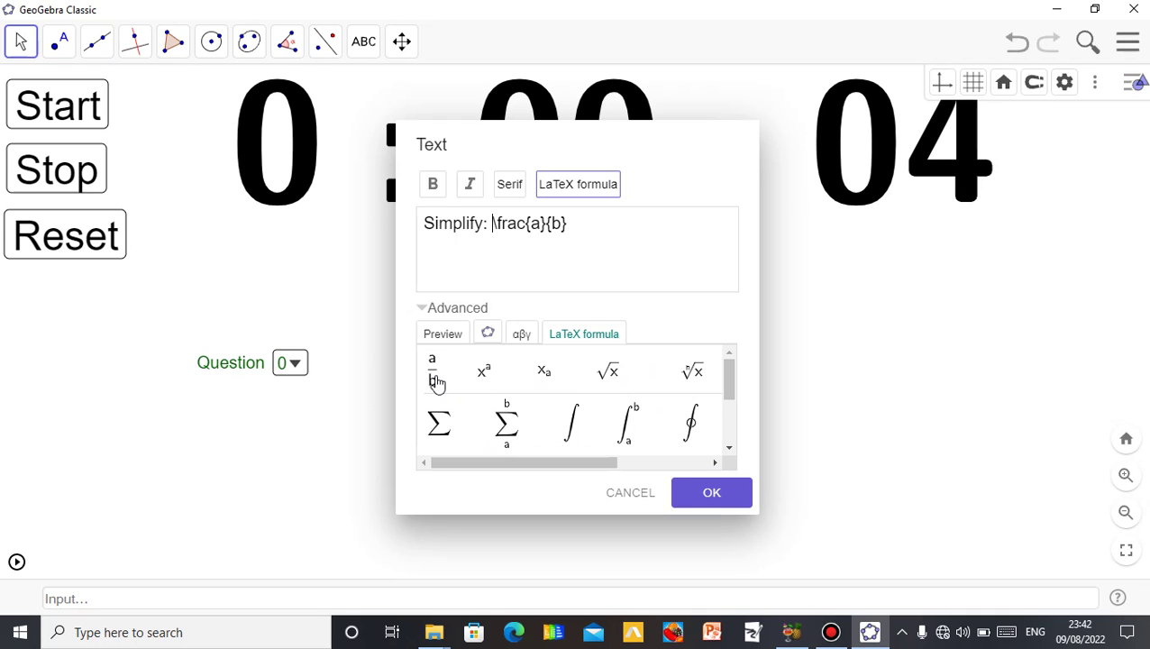
pyautogui.click(537, 227)
pyautogui.press('BackSpace')
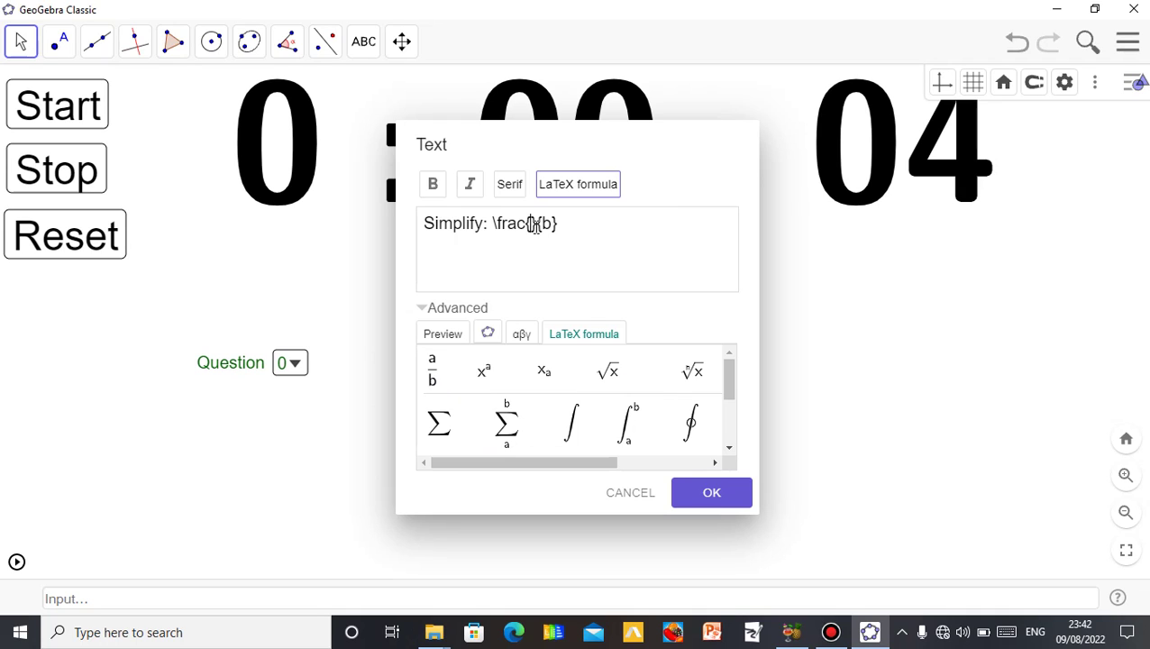
pyautogui.write('12}{20')
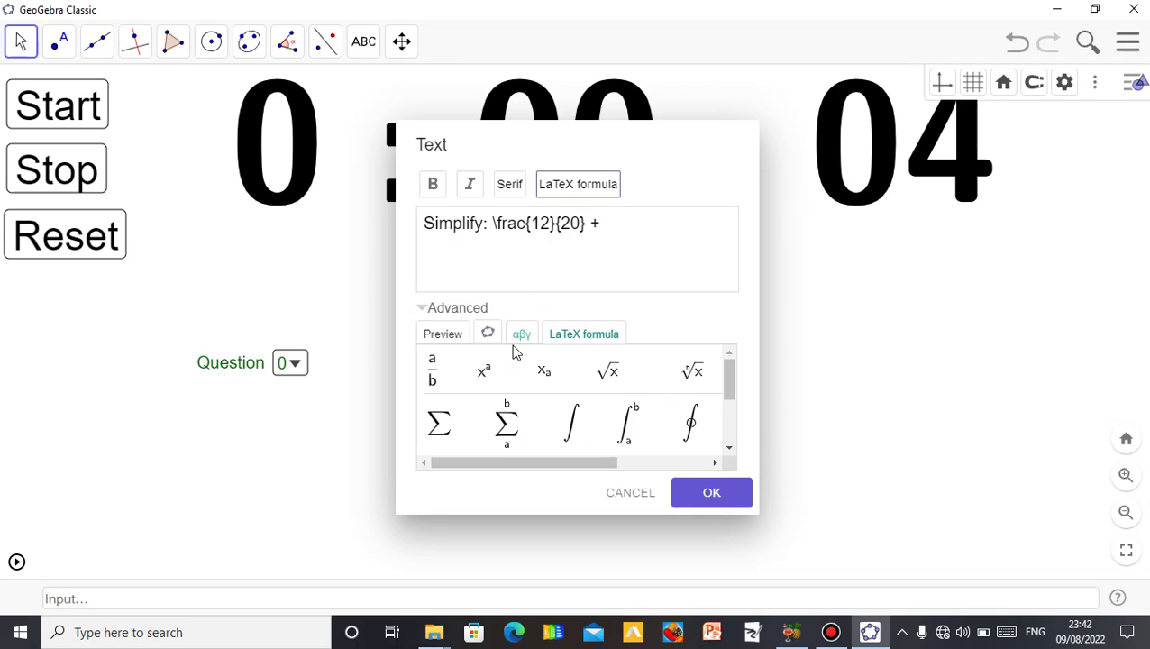
# - Complete the formula with the LaTeX power 5^{3} and confirm the text
pyautogui.click(485, 374)
pyautogui.click(615, 229)
pyautogui.press('BackSpace')
pyautogui.write('5^{a')
pyautogui.click(636, 223)
pyautogui.press('BackSpace')
pyautogui.write('3')
pyautogui.click(723, 491)
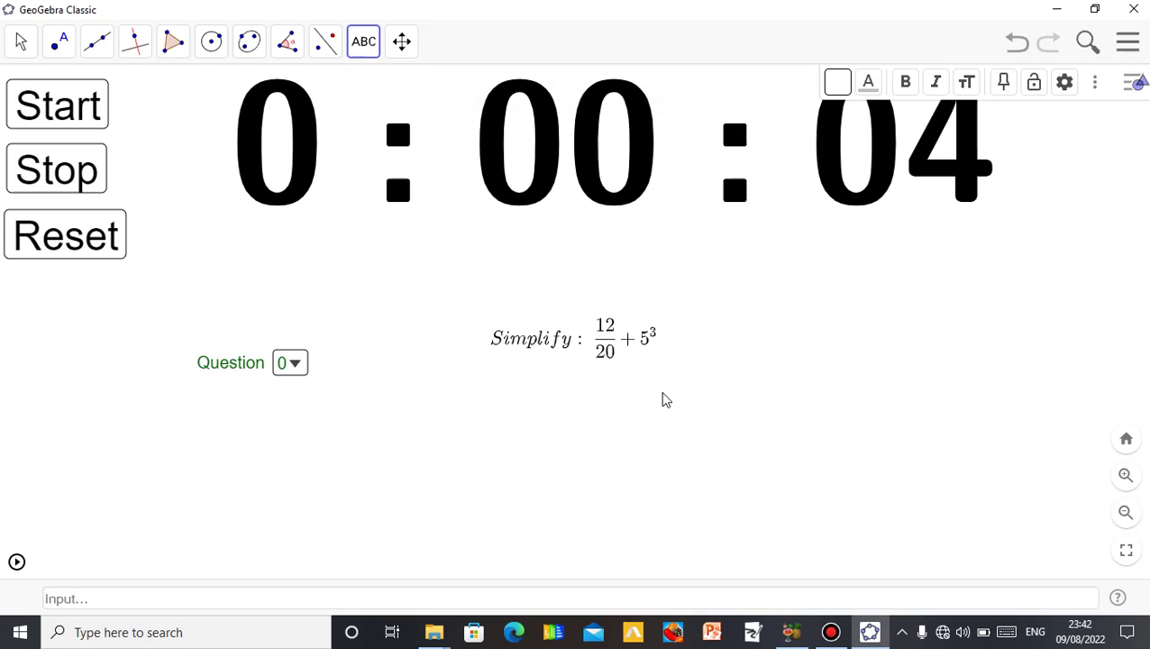
# - Place the Simplify text level with the Question list and make it bold and Medium in size
pyautogui.click(20, 46)
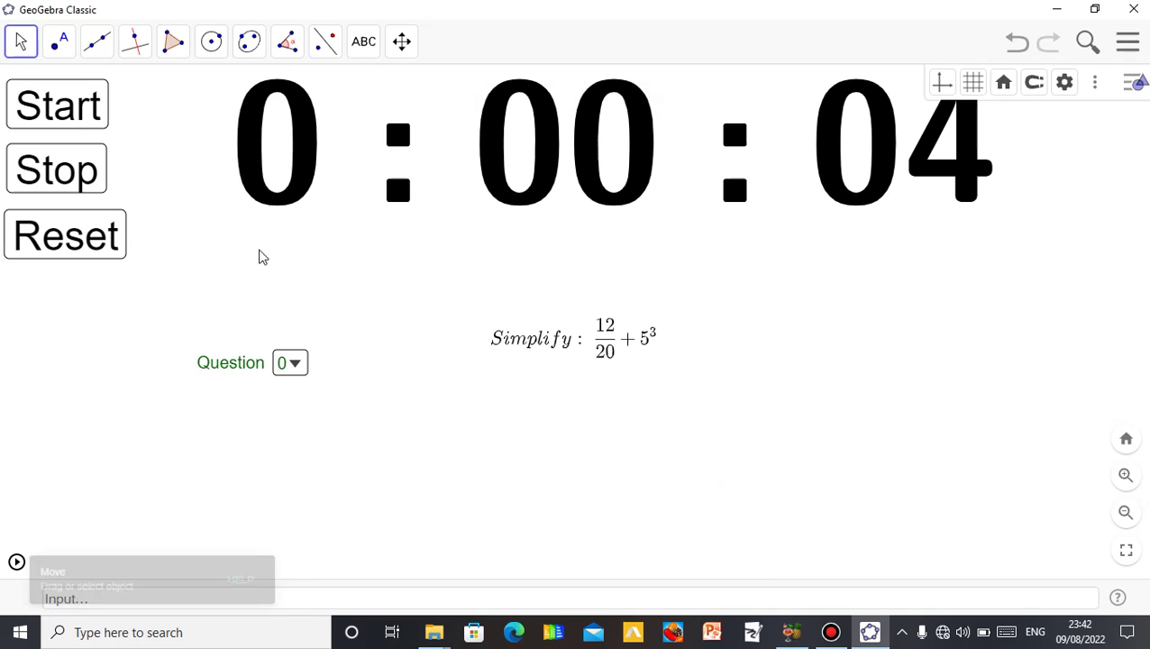
pyautogui.click(558, 347)
pyautogui.moveTo(558, 347); pyautogui.dragTo(528, 371)
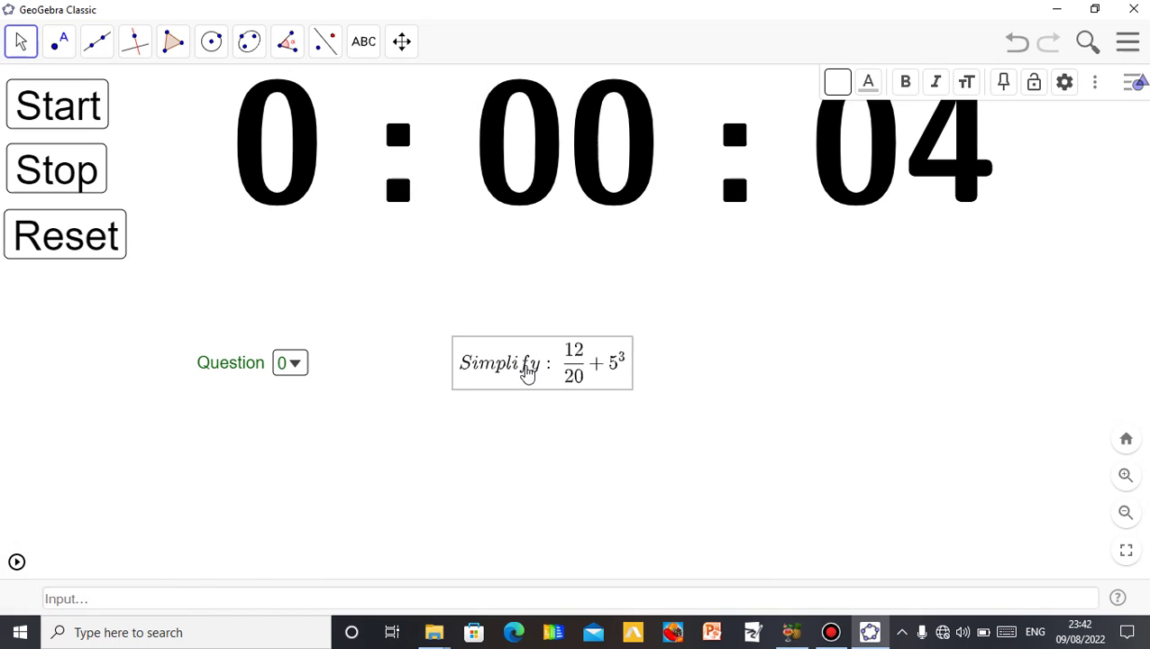
pyautogui.click(906, 90)
pyautogui.click(967, 85)
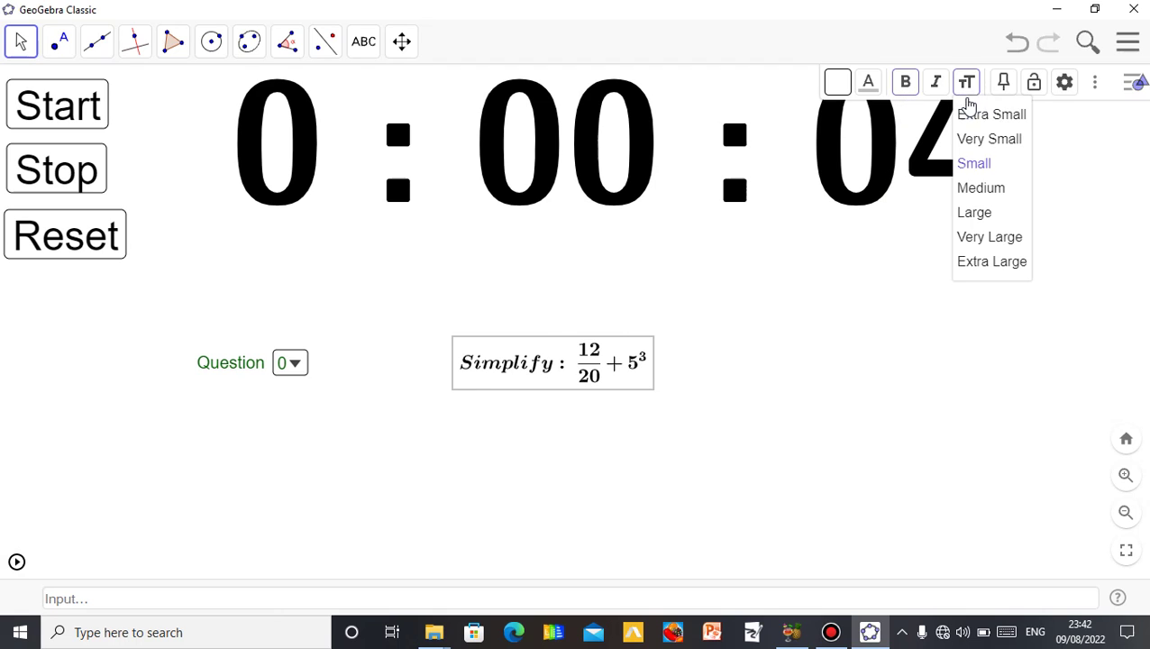
pyautogui.click(982, 200)
pyautogui.moveTo(666, 375); pyautogui.dragTo(642, 365)
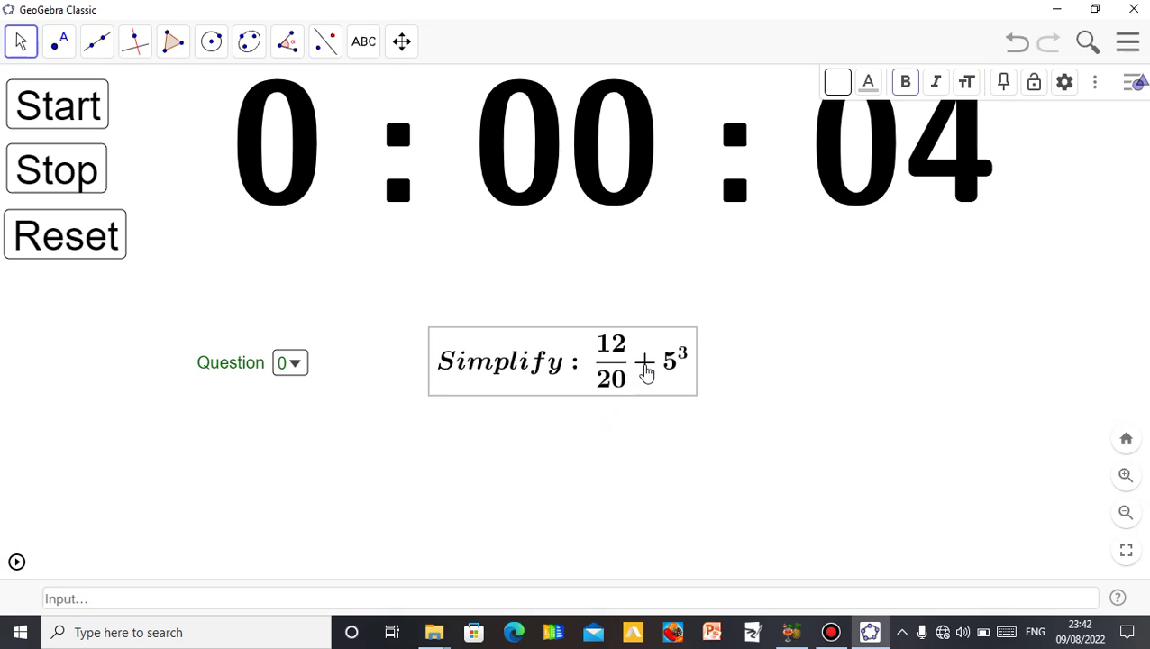
pyautogui.click(610, 479)
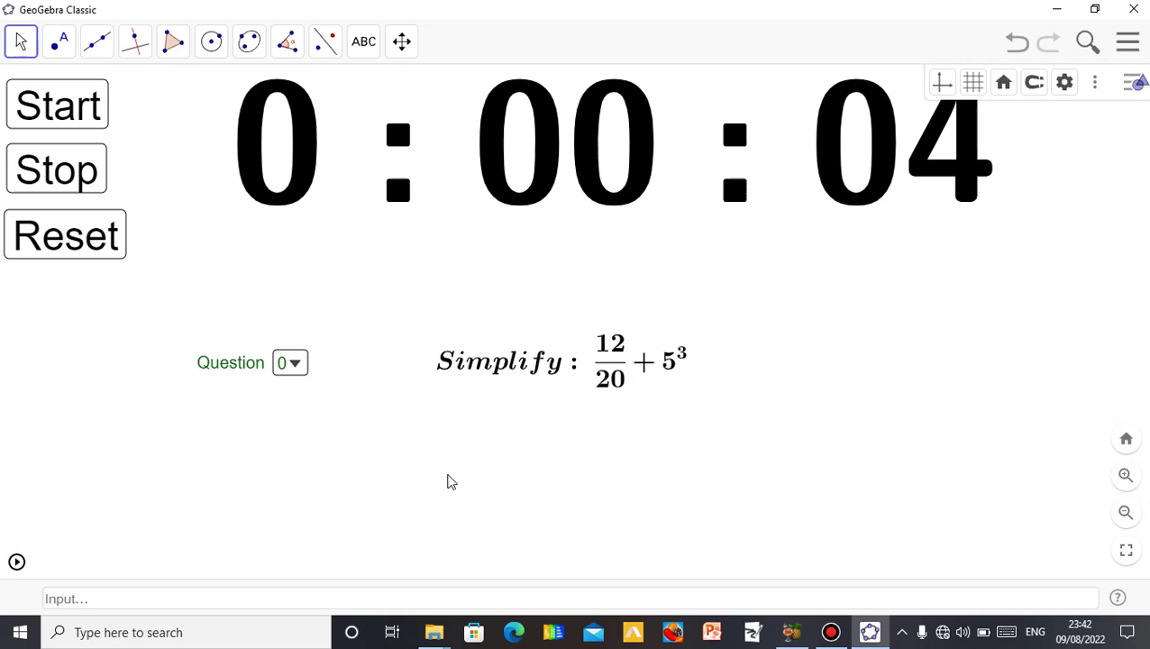
# - Set the Simplify text's condition to show object to a=3 and close its settings
pyautogui.click(515, 368)
pyautogui.rightClick(515, 368)
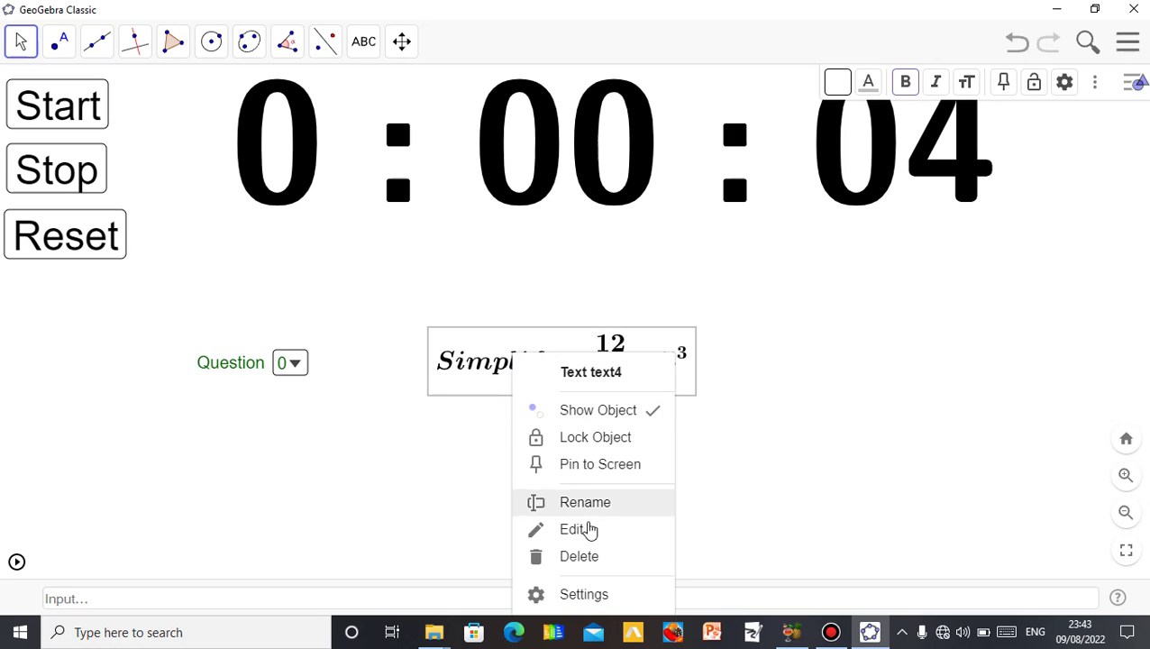
pyautogui.click(584, 594)
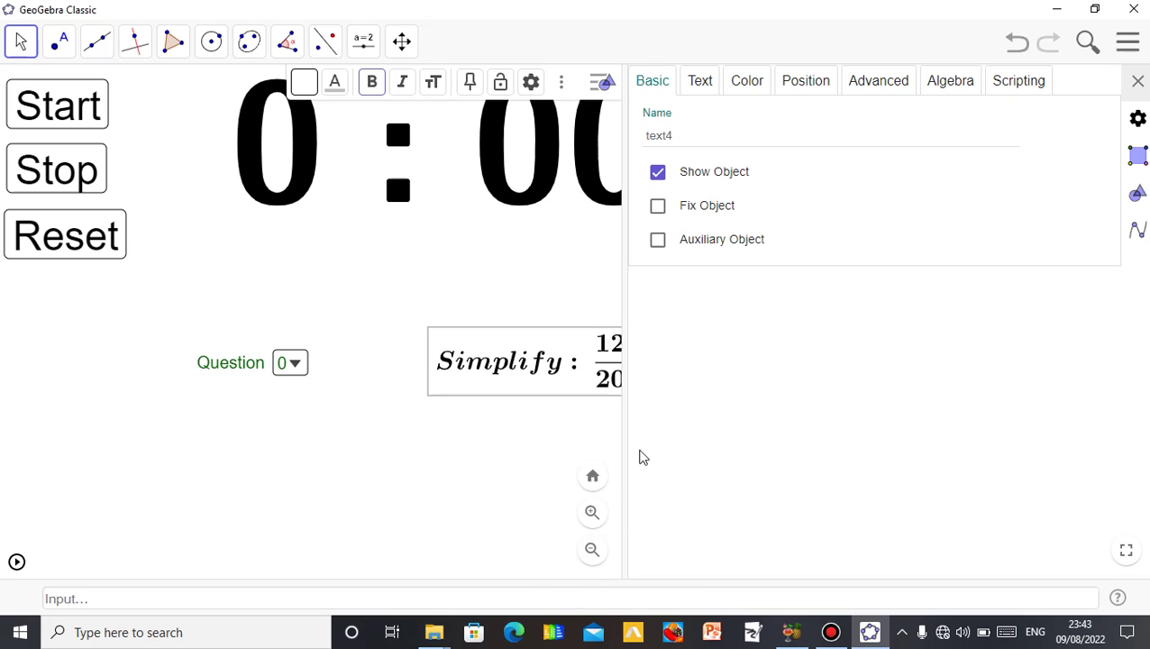
pyautogui.click(870, 90)
pyautogui.click(772, 135)
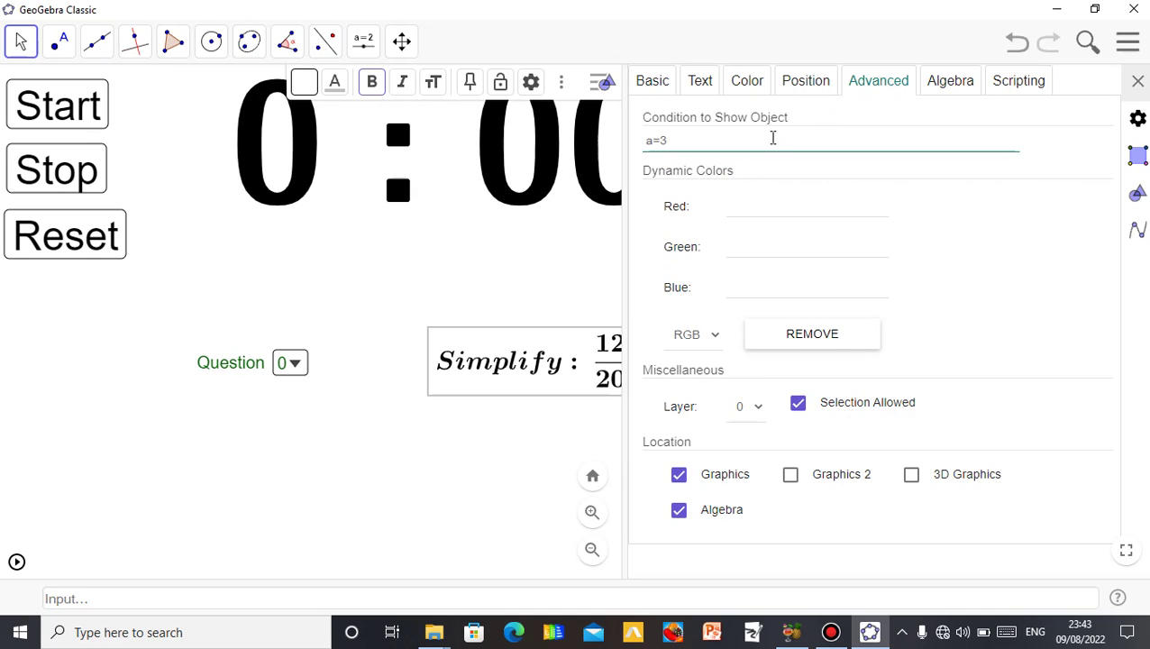
pyautogui.write('a=3')
pyautogui.press('Return')
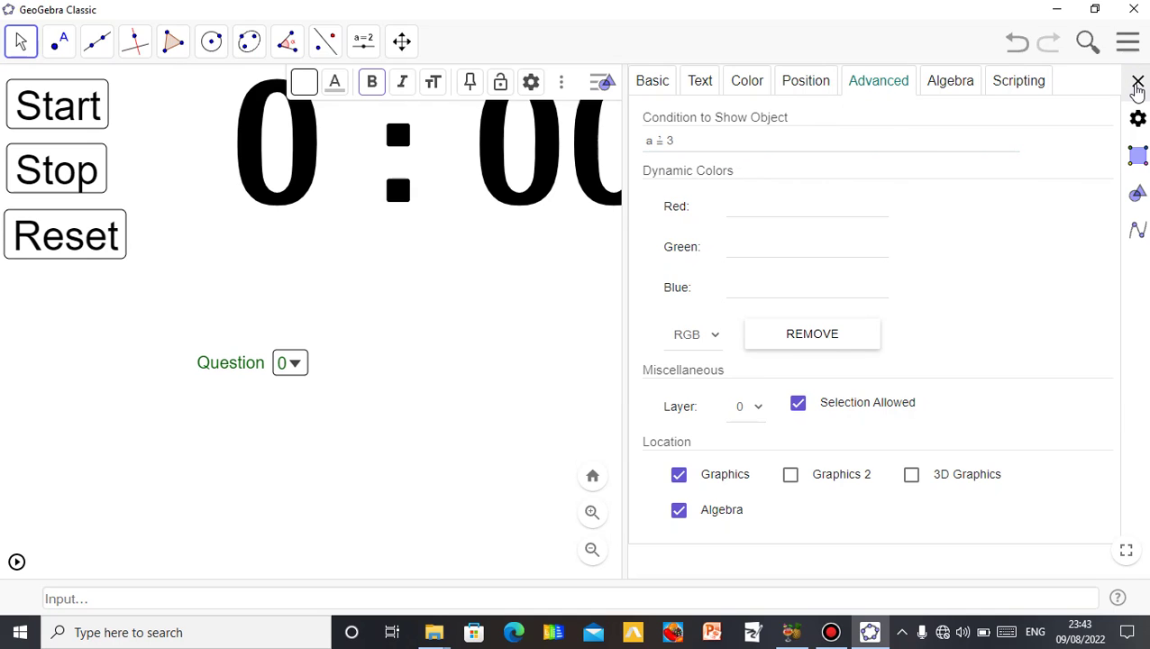
pyautogui.click(1136, 83)
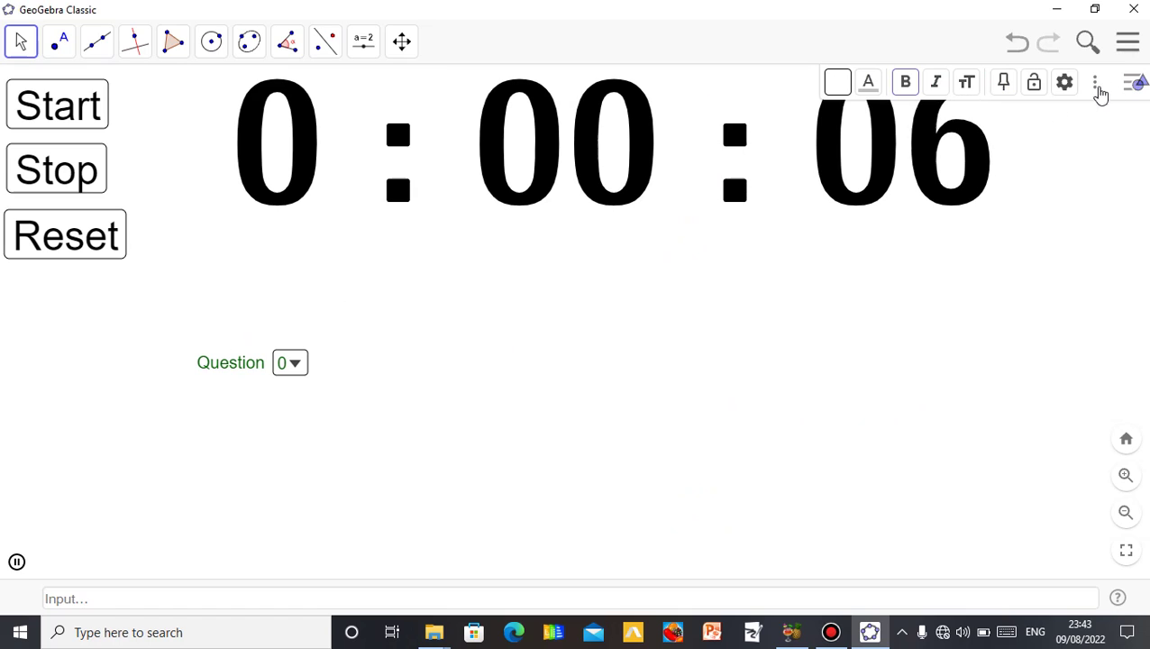
# - Hide the graphics style bar, and stop and reset the timer
pyautogui.click(1134, 83)
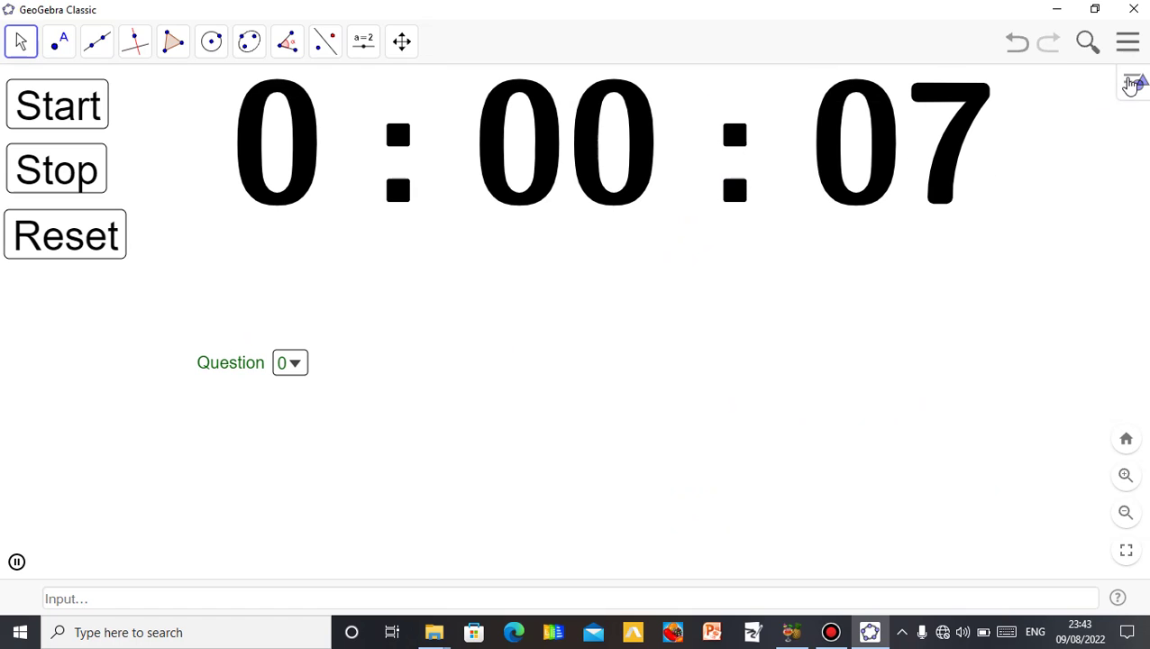
pyautogui.click(50, 171)
pyautogui.click(66, 234)
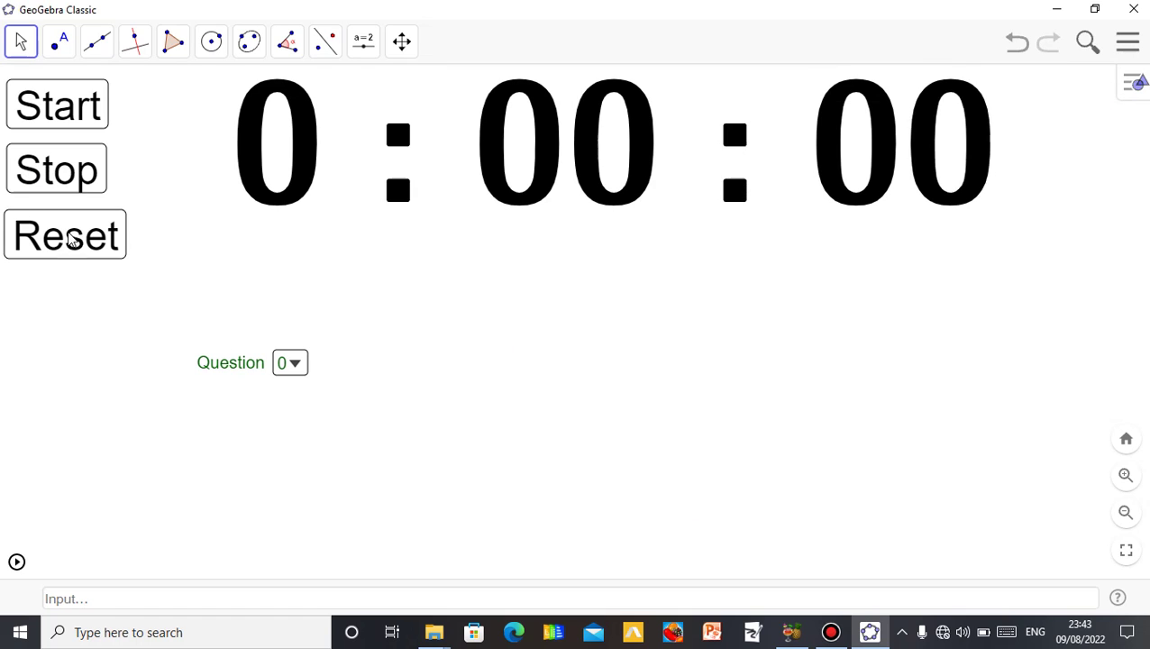
# - Test the Question list with 0 and 1, and run, stop and reset the timer for question 1
pyautogui.click(295, 370)
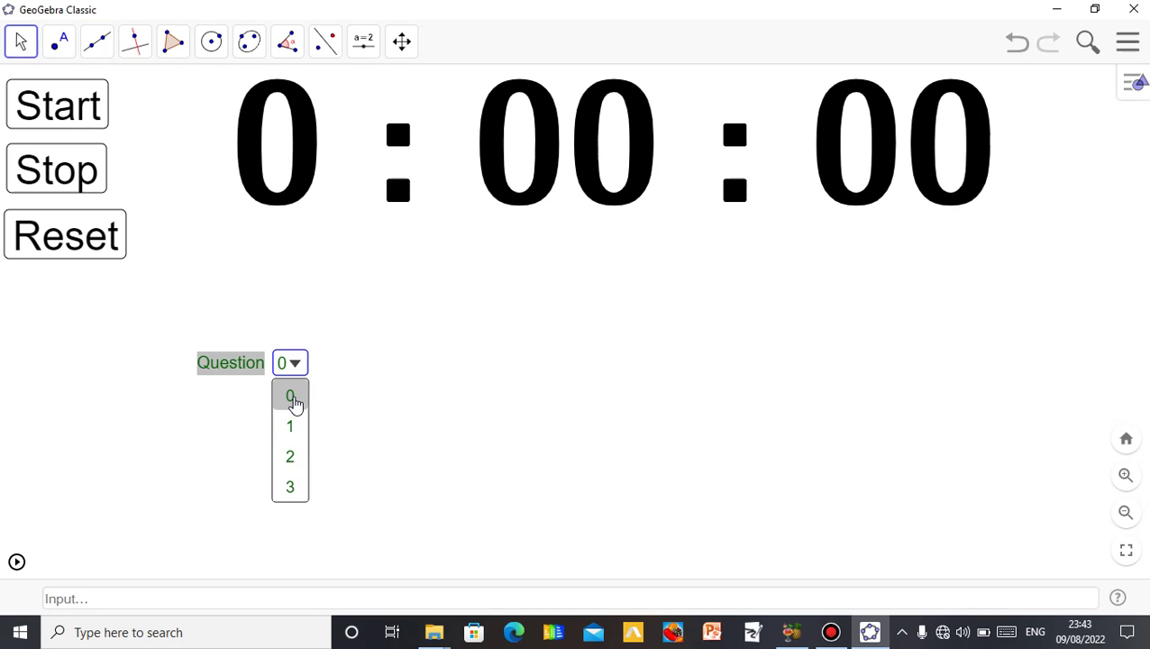
pyautogui.click(292, 398)
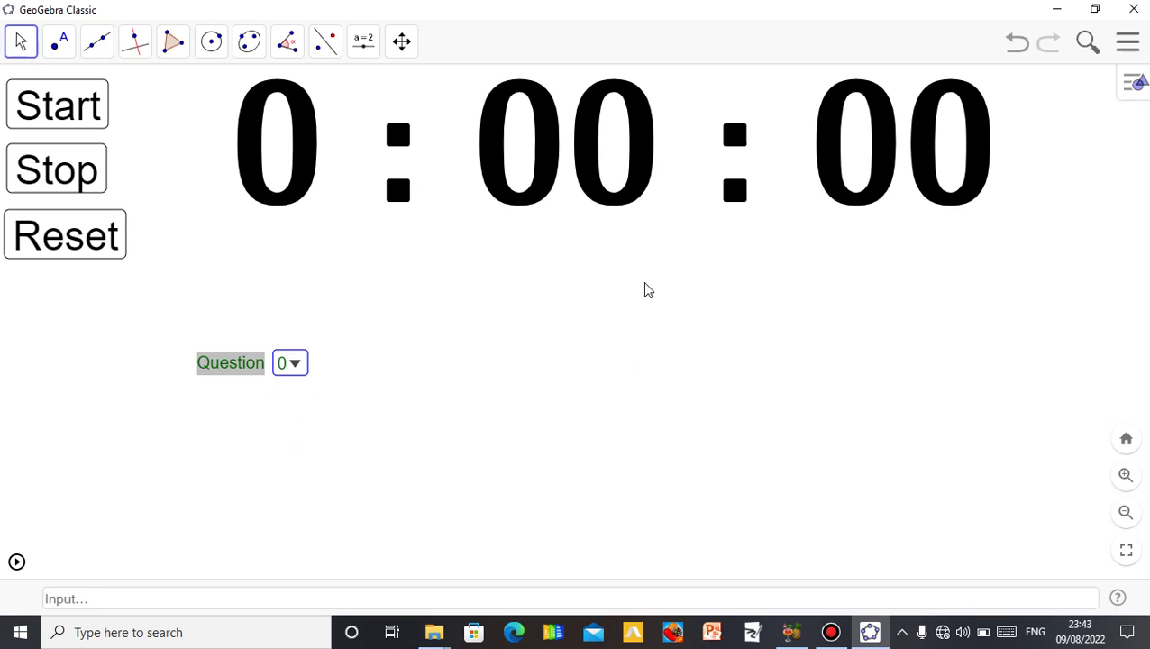
pyautogui.click(294, 364)
pyautogui.click(292, 427)
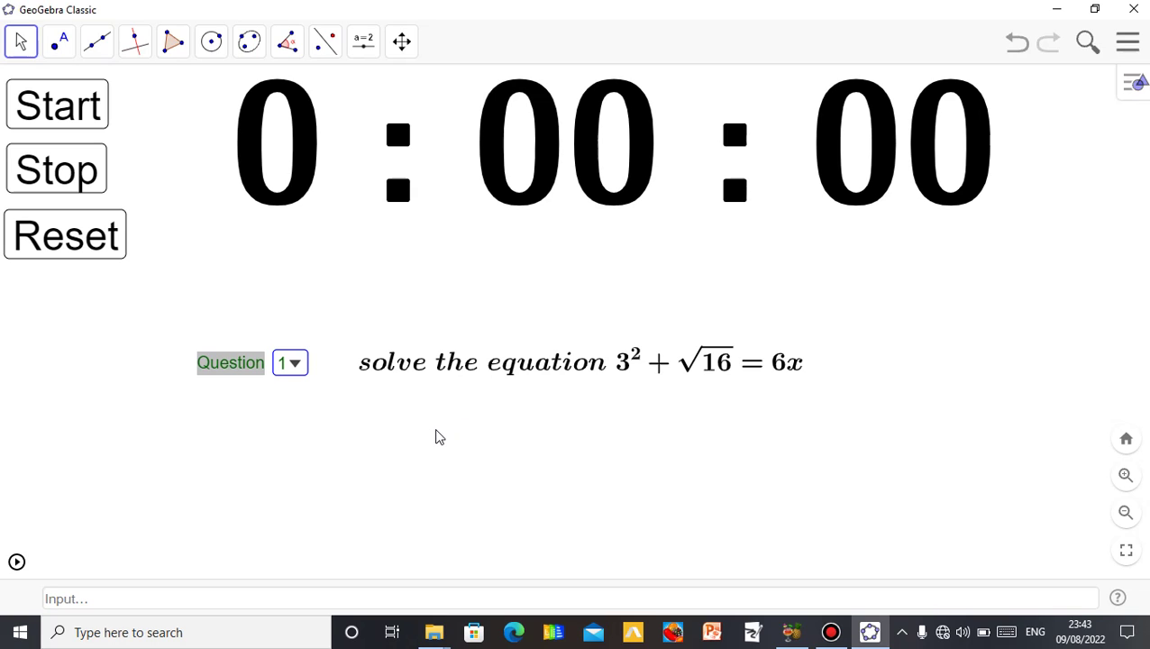
pyautogui.click(61, 109)
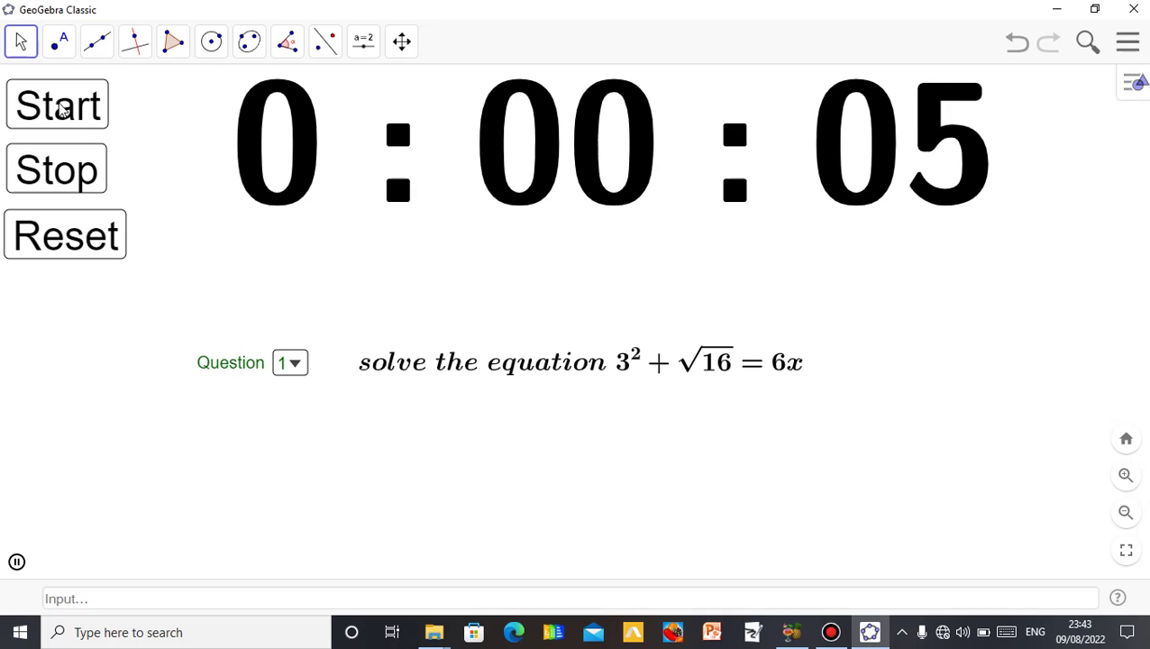
pyautogui.click(59, 176)
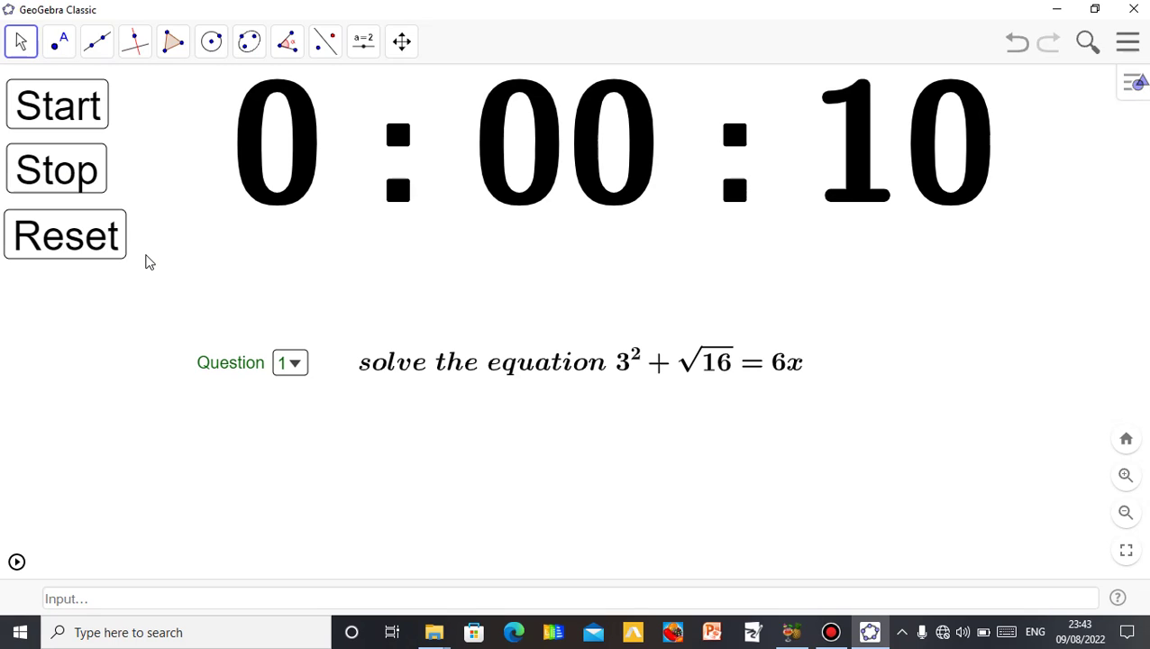
pyautogui.click(100, 253)
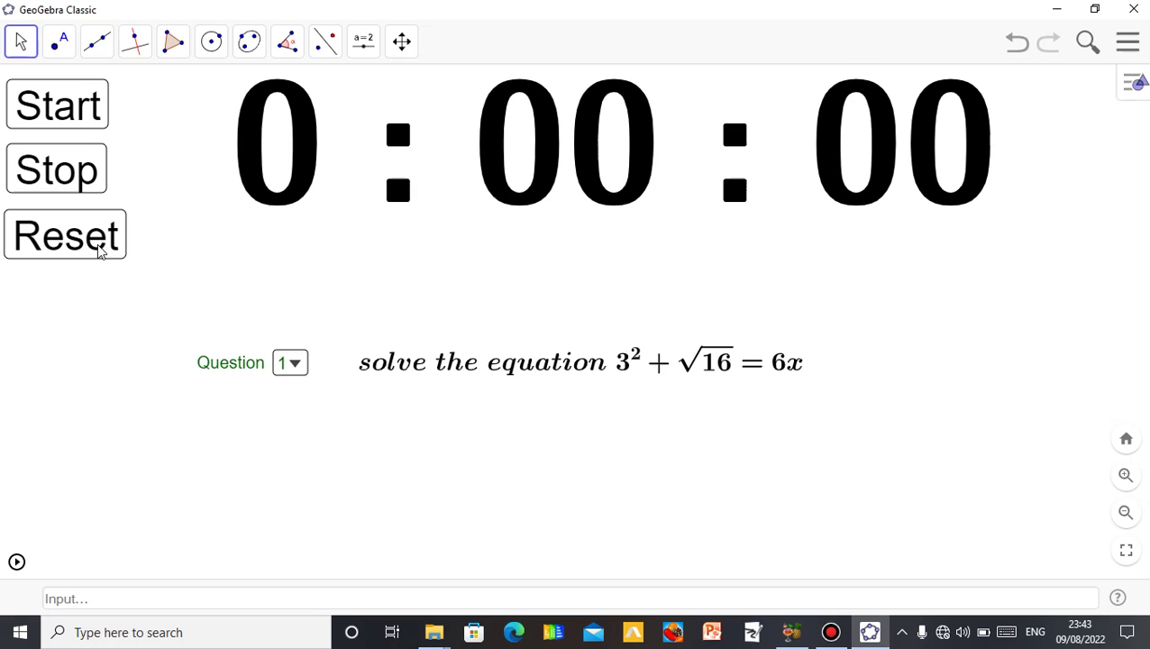
# - Set the Question list back to 0, choose 2, and test starting, stopping and resetting the timer with the banknote question
pyautogui.click(293, 364)
pyautogui.click(300, 401)
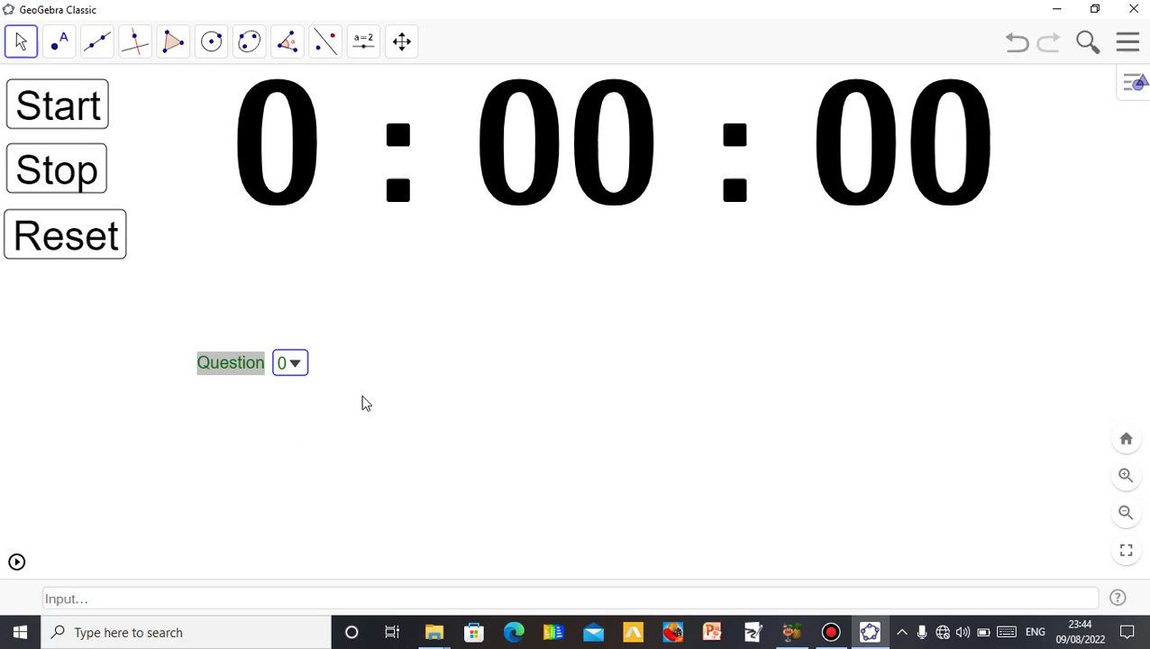
pyautogui.click(300, 369)
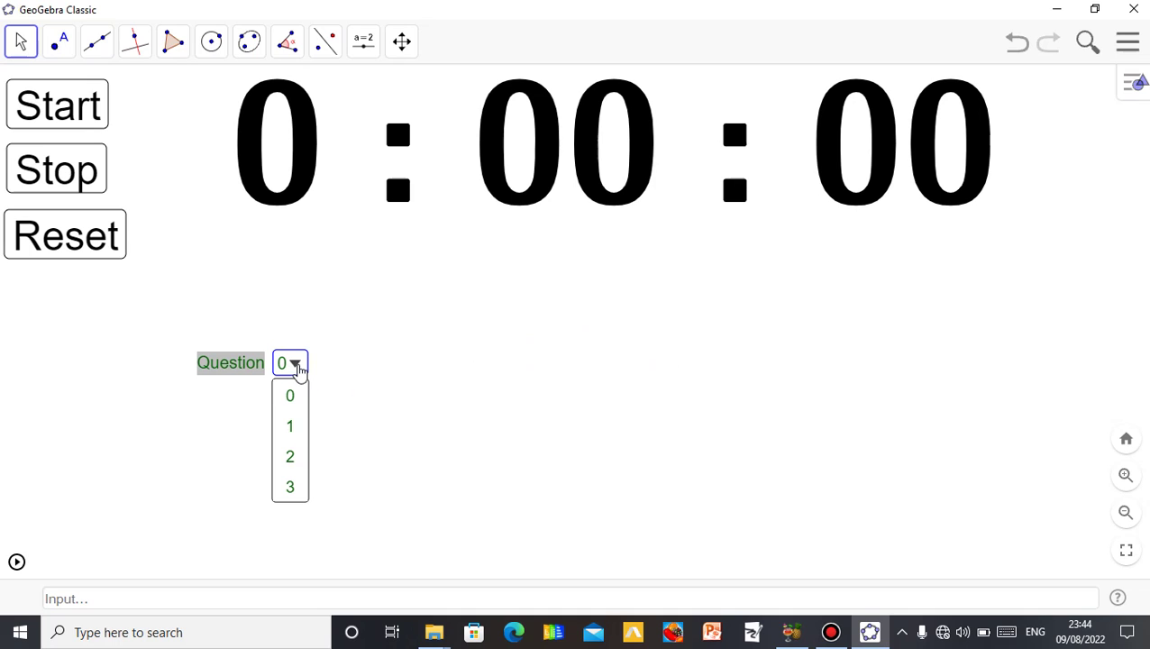
pyautogui.click(294, 457)
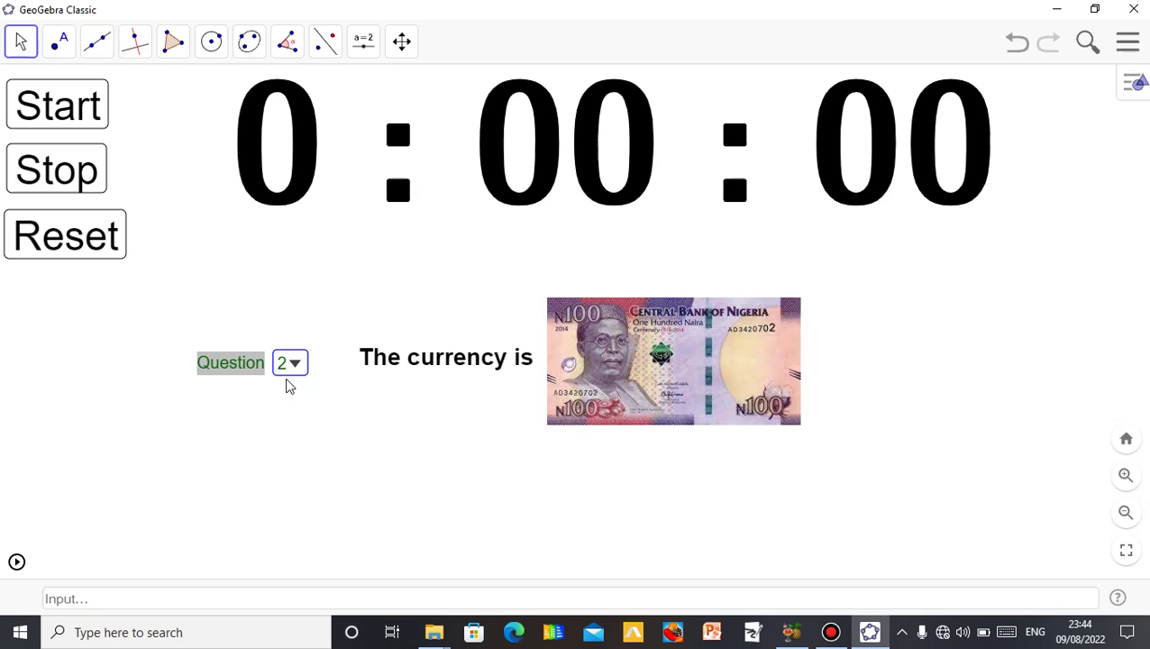
pyautogui.click(65, 128)
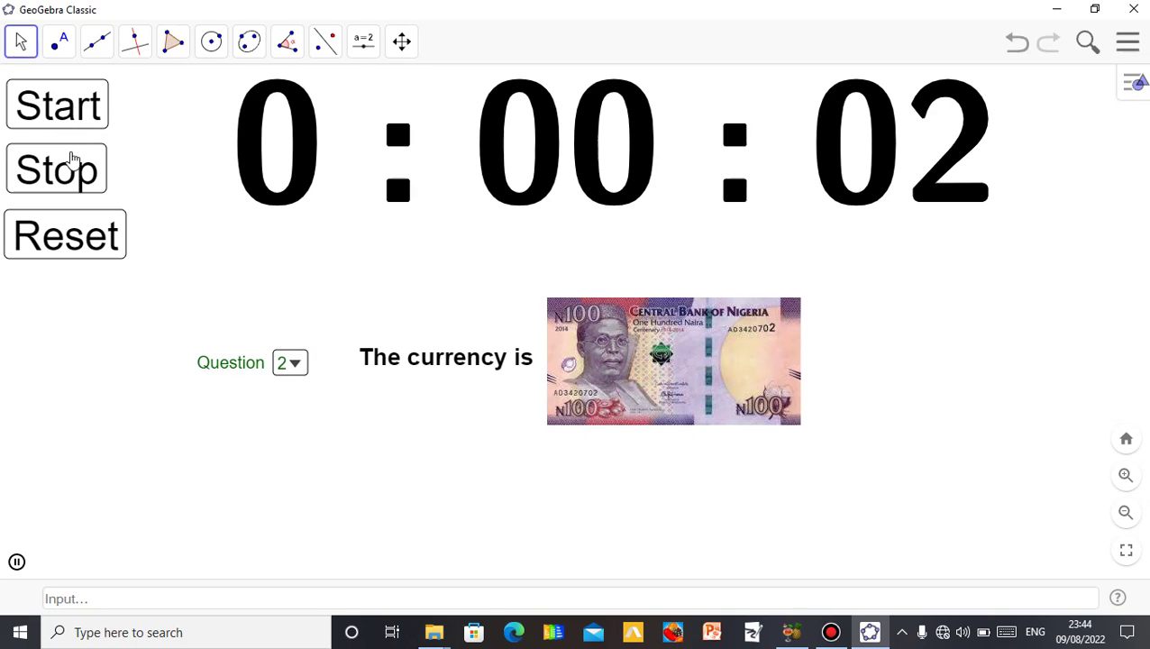
pyautogui.click(81, 171)
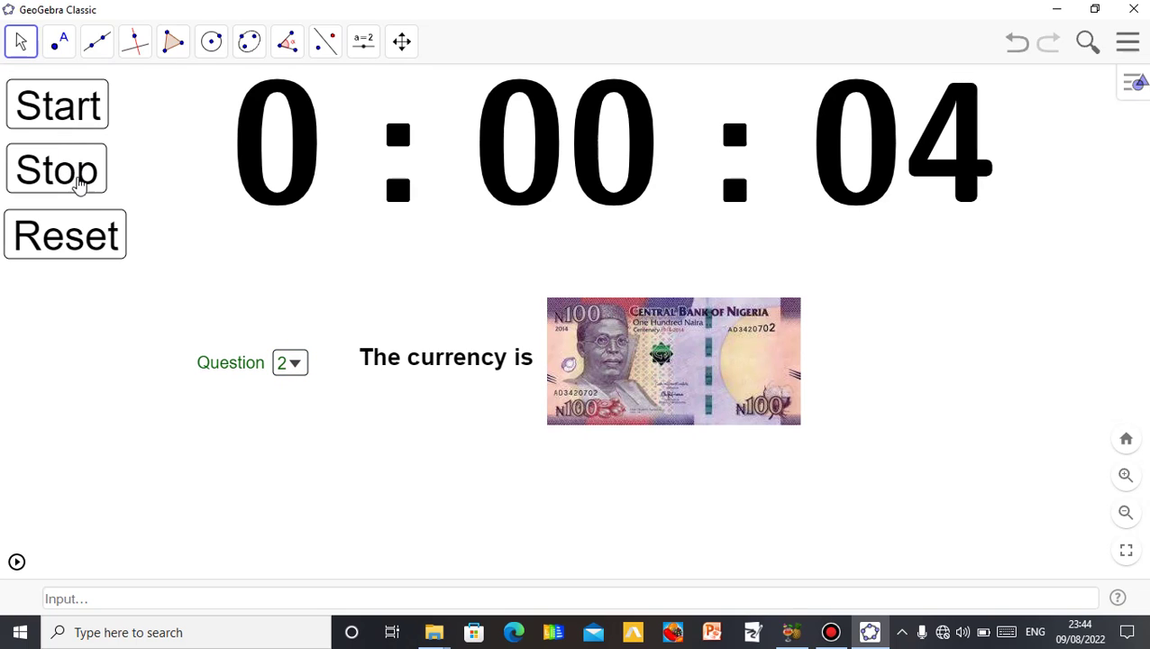
pyautogui.click(82, 236)
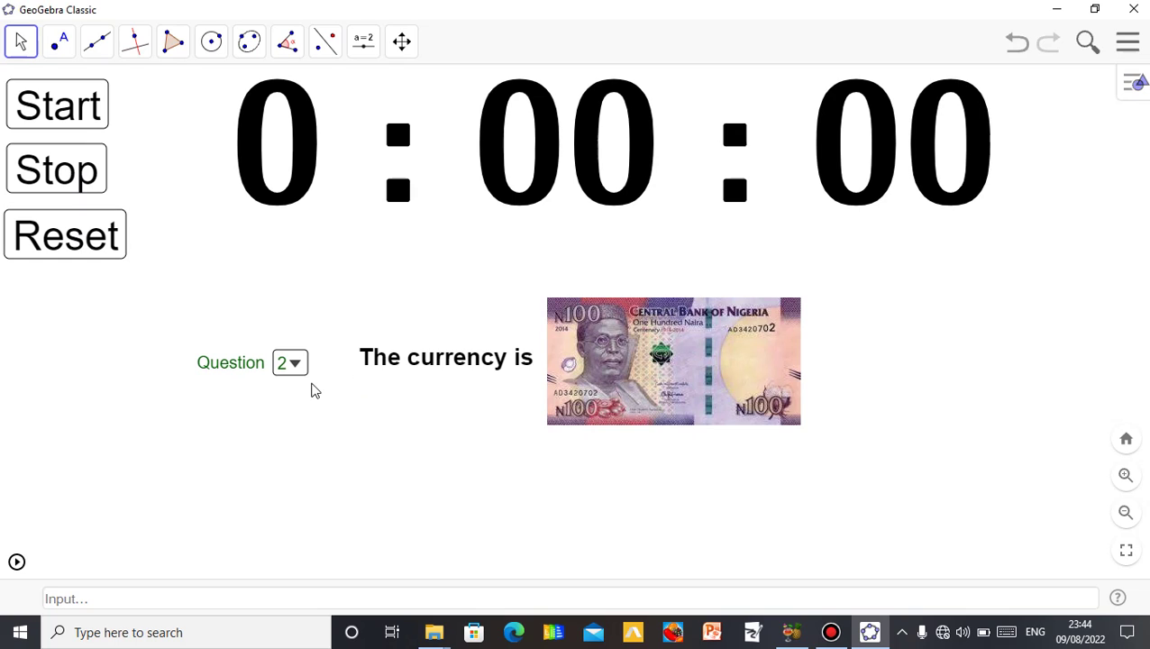
# - Choose 3 in the Question list and test starting, stopping and resetting the timer with the Simplify question
pyautogui.click(294, 362)
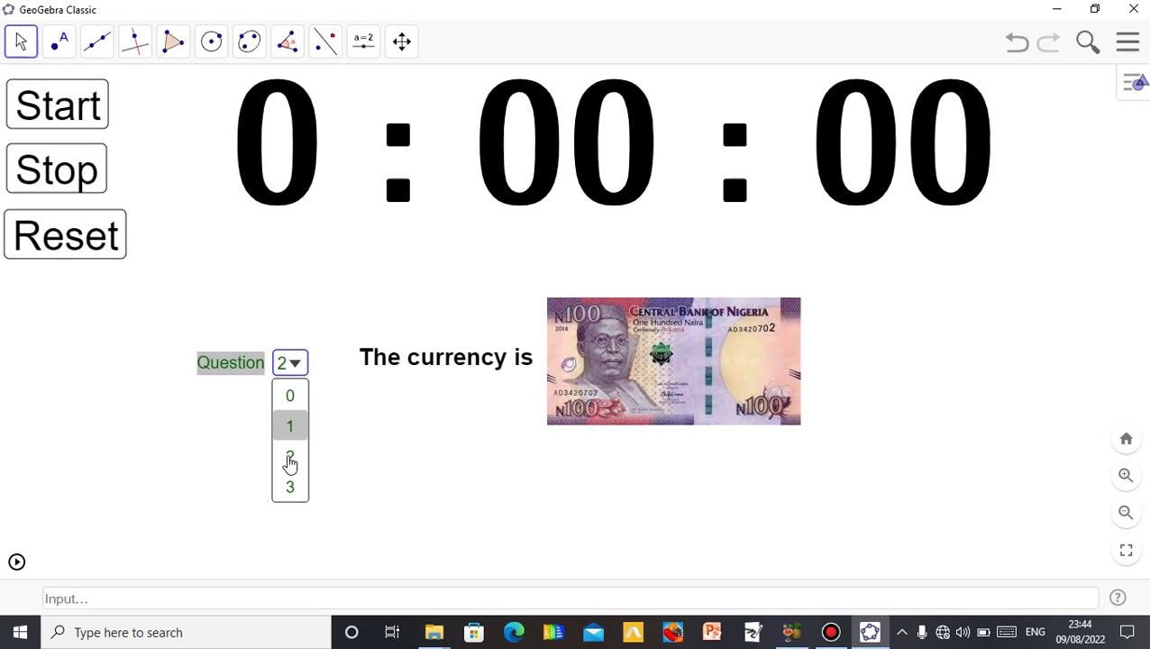
pyautogui.click(290, 487)
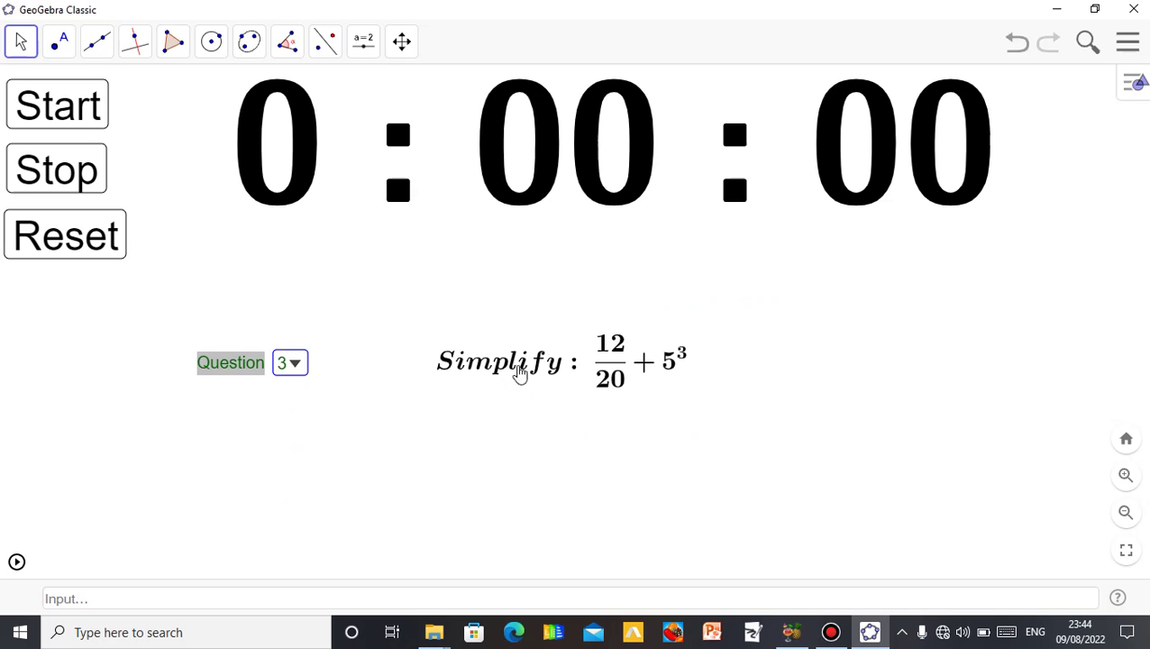
pyautogui.click(63, 114)
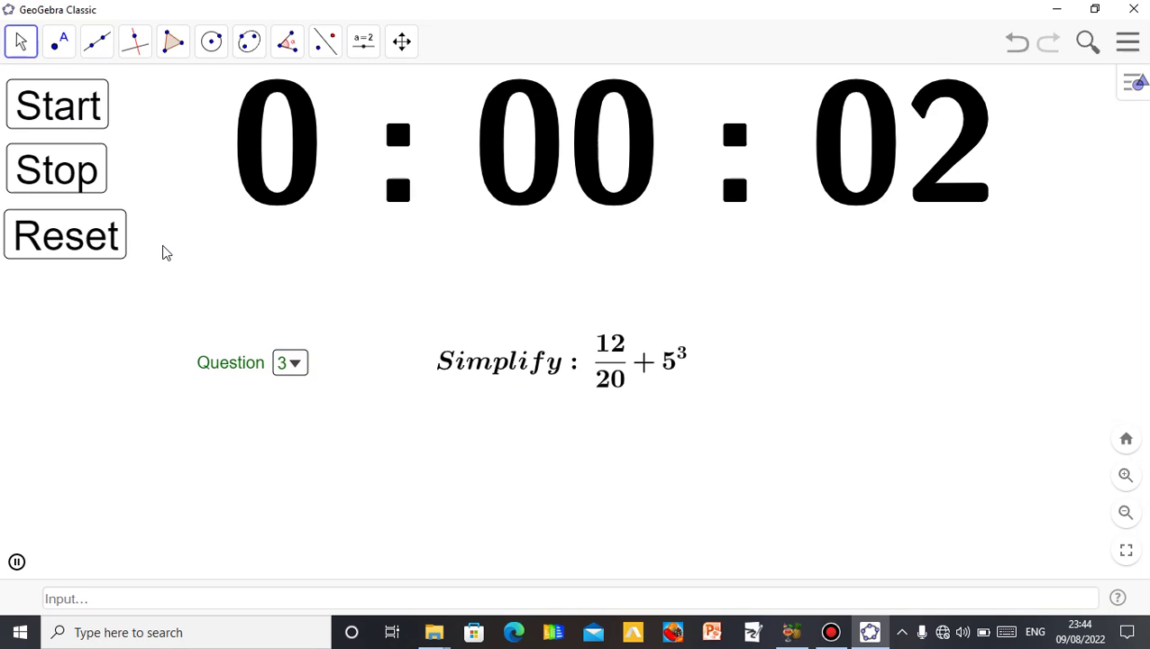
pyautogui.click(75, 172)
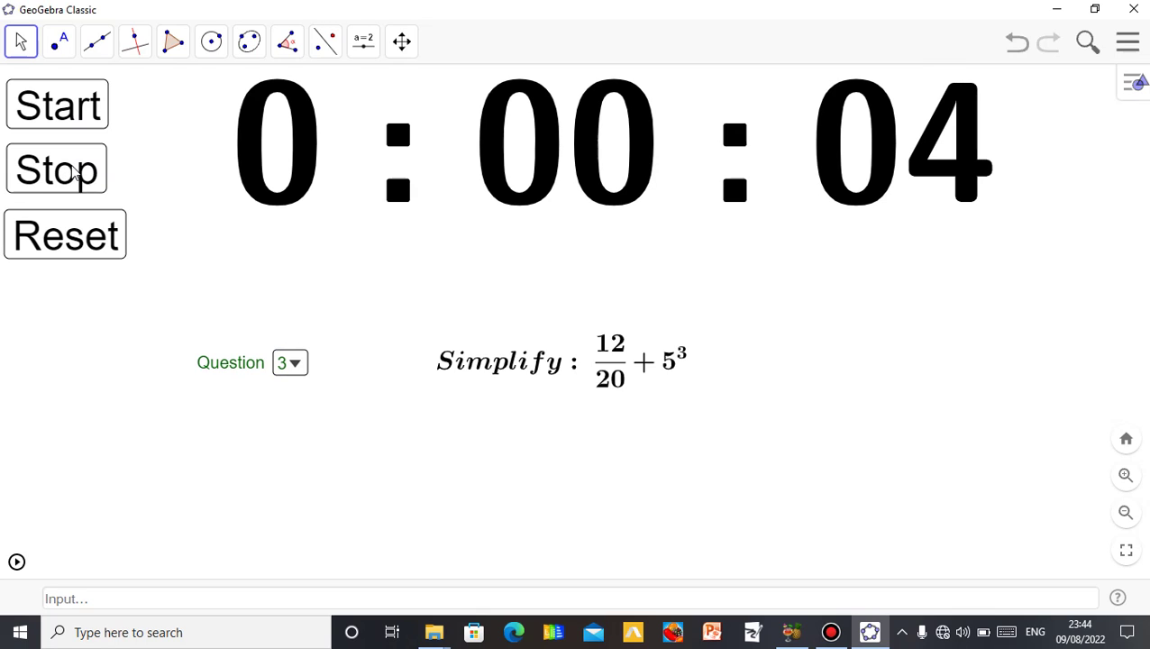
pyautogui.click(92, 249)
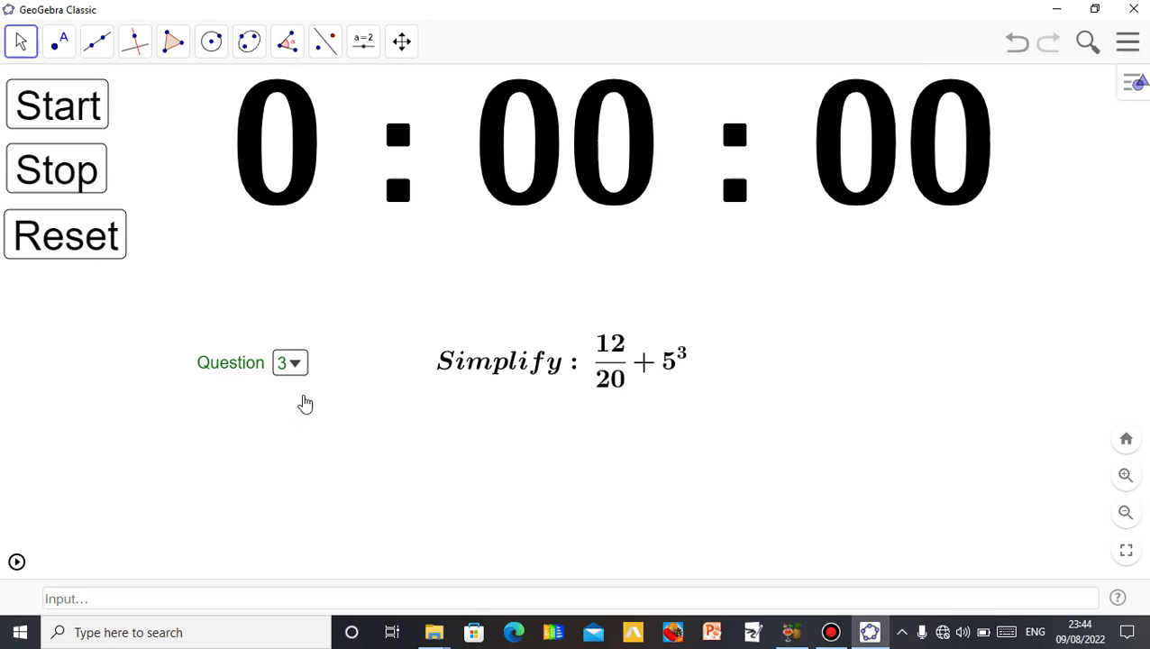
# - Set the Question list back to 0 and deselect it
pyautogui.click(297, 367)
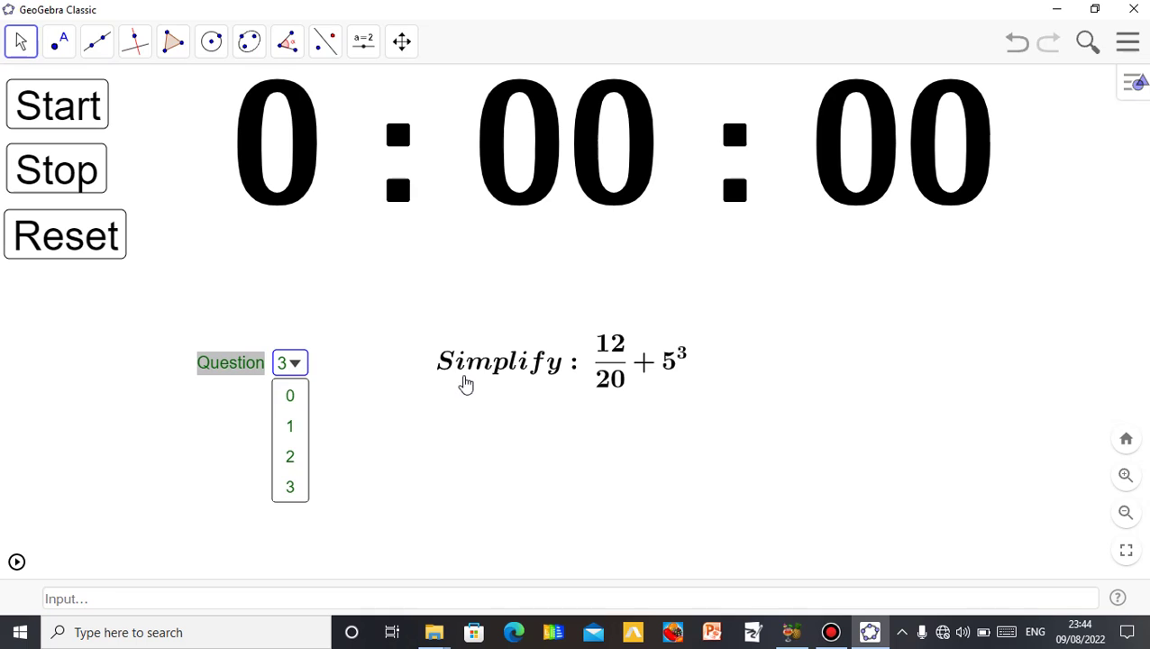
pyautogui.click(296, 398)
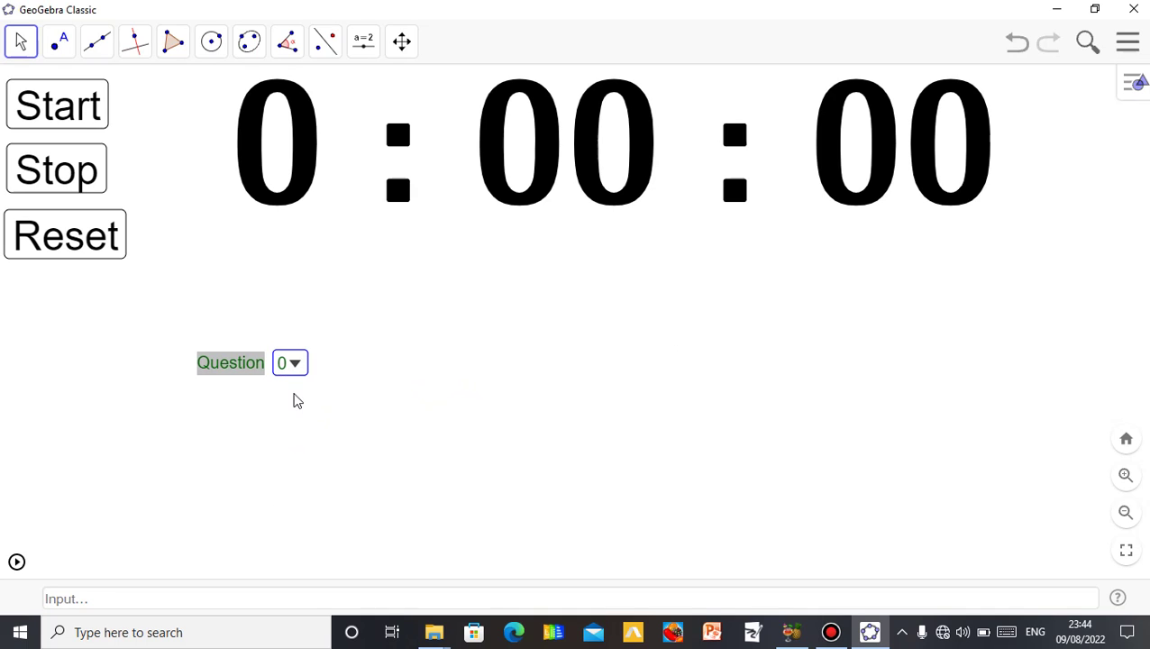
pyautogui.click(407, 416)
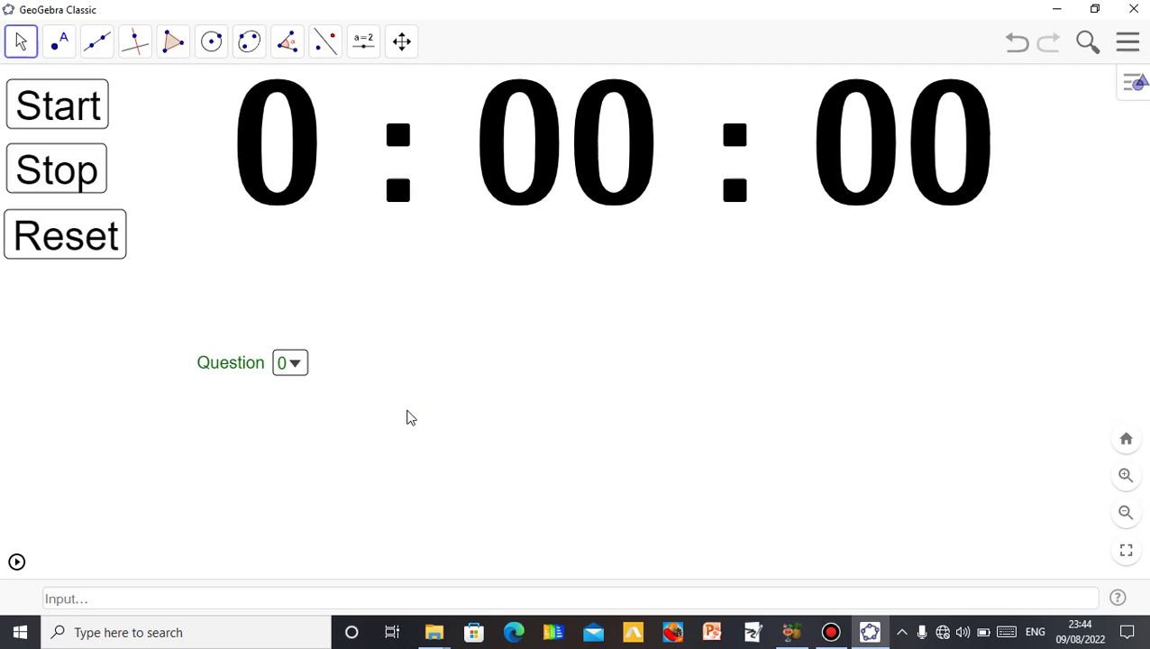
pyautogui.click(294, 364)
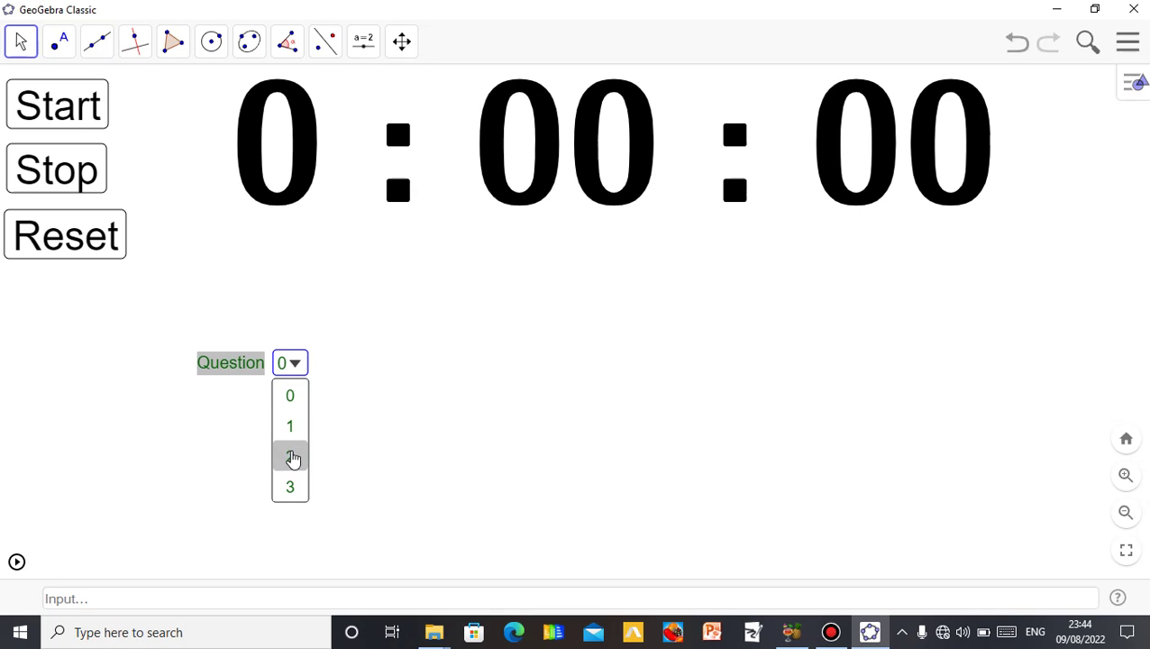
pyautogui.click(300, 369)
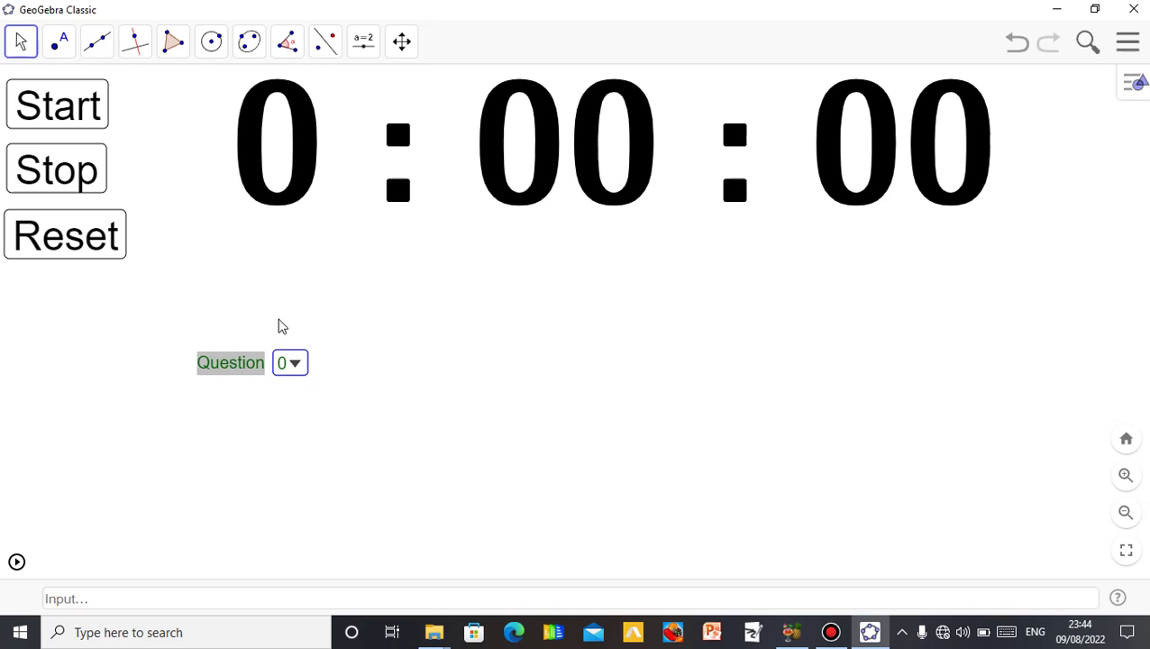
pyautogui.click(378, 54)
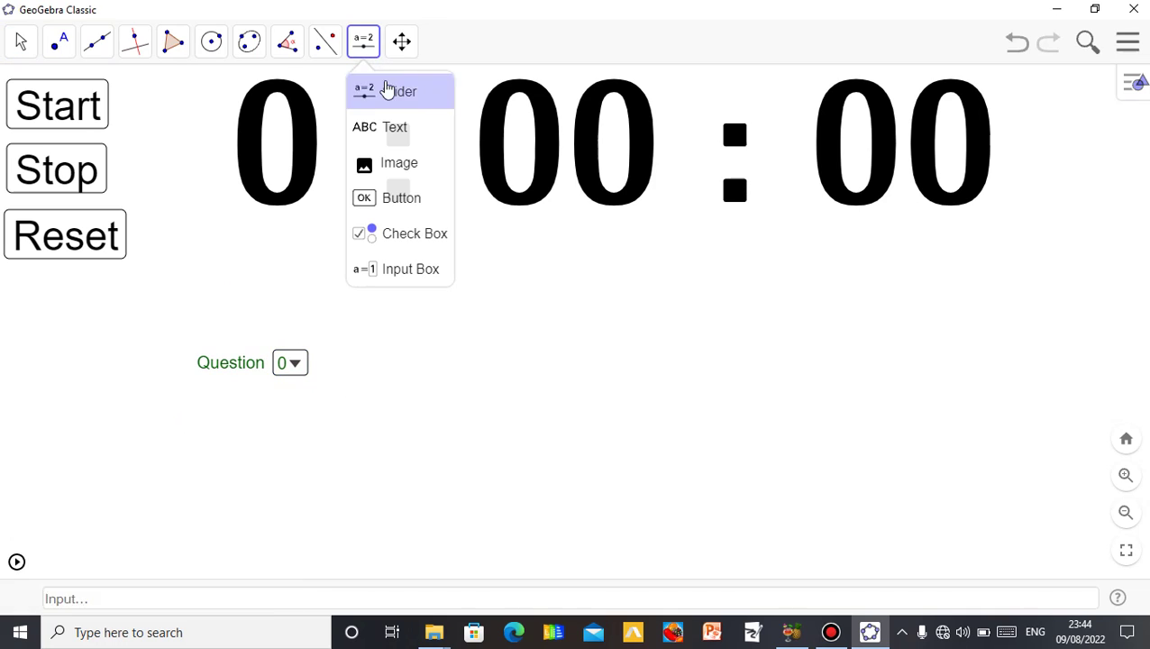
pyautogui.click(21, 45)
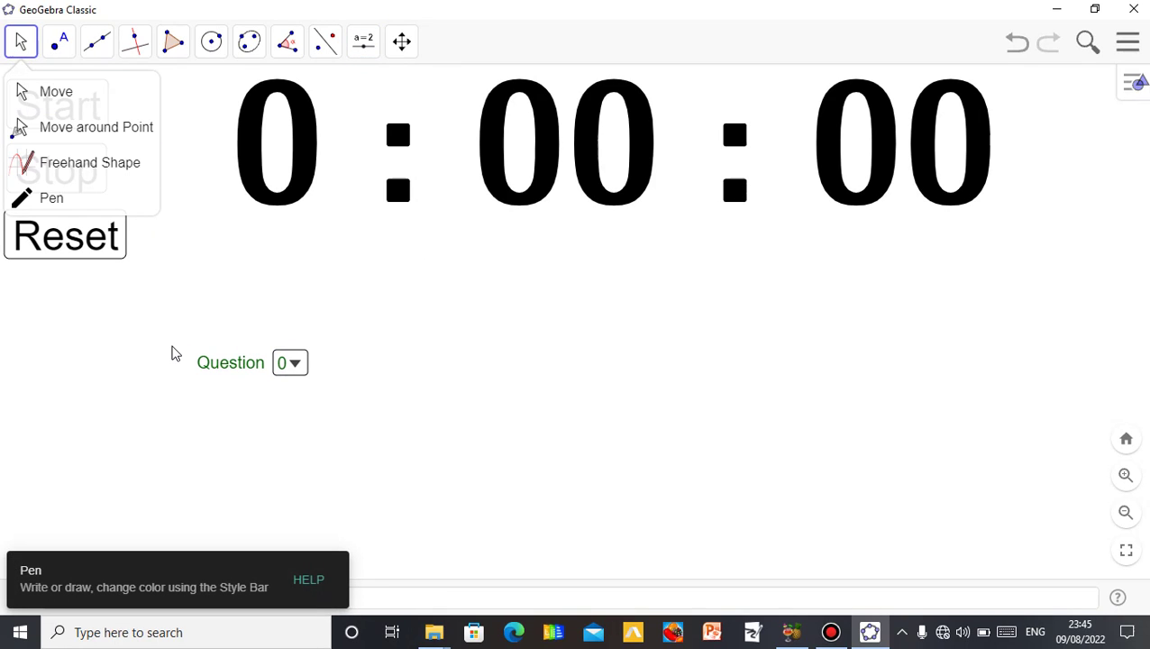
pyautogui.click(449, 428)
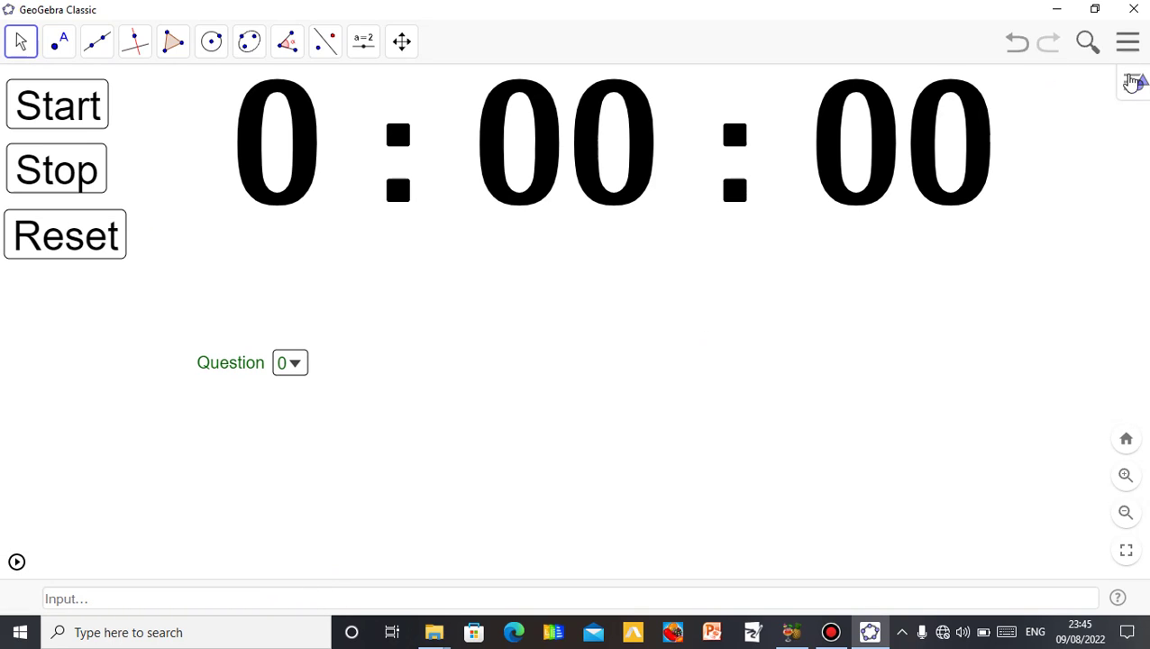
# - Hide the Input Bar from the GeoGebra view
pyautogui.click(1129, 43)
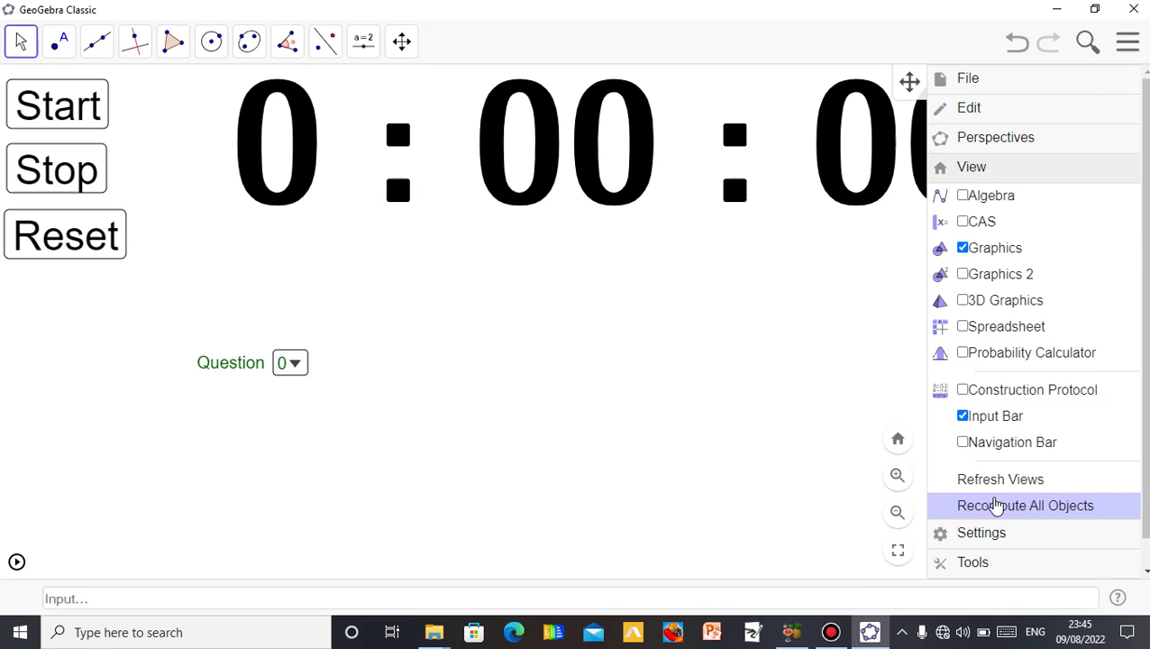
pyautogui.click(977, 419)
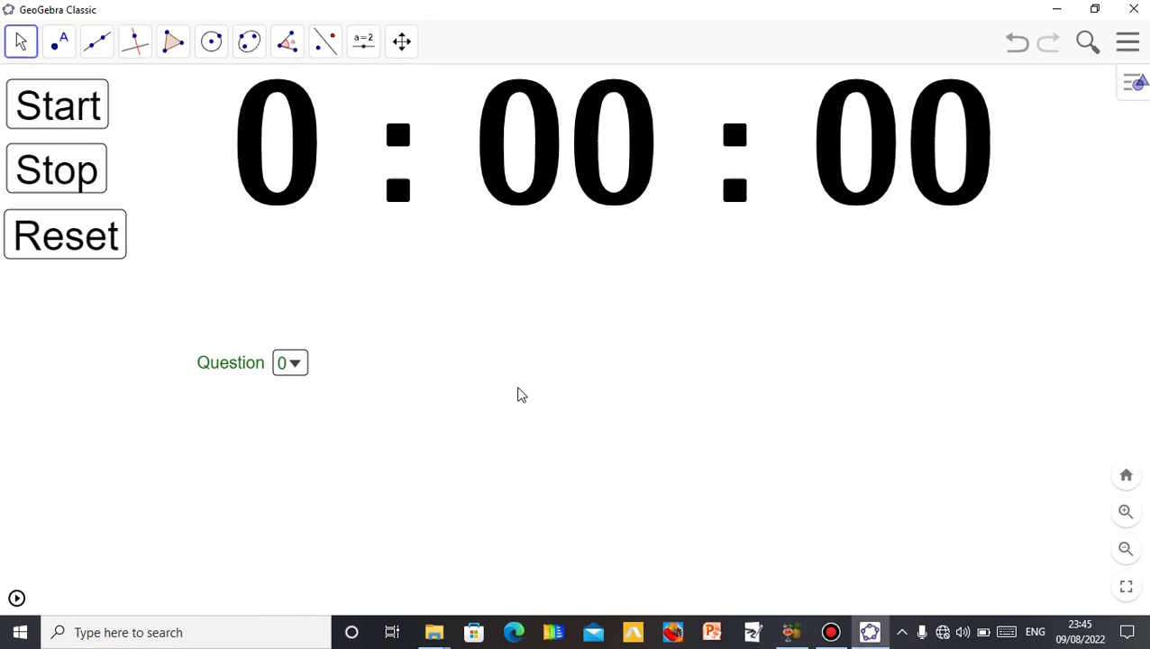
# - Test the Question list by choosing 1, 2 and 3 in turn, leaving it on the Simplify question
pyautogui.click(298, 371)
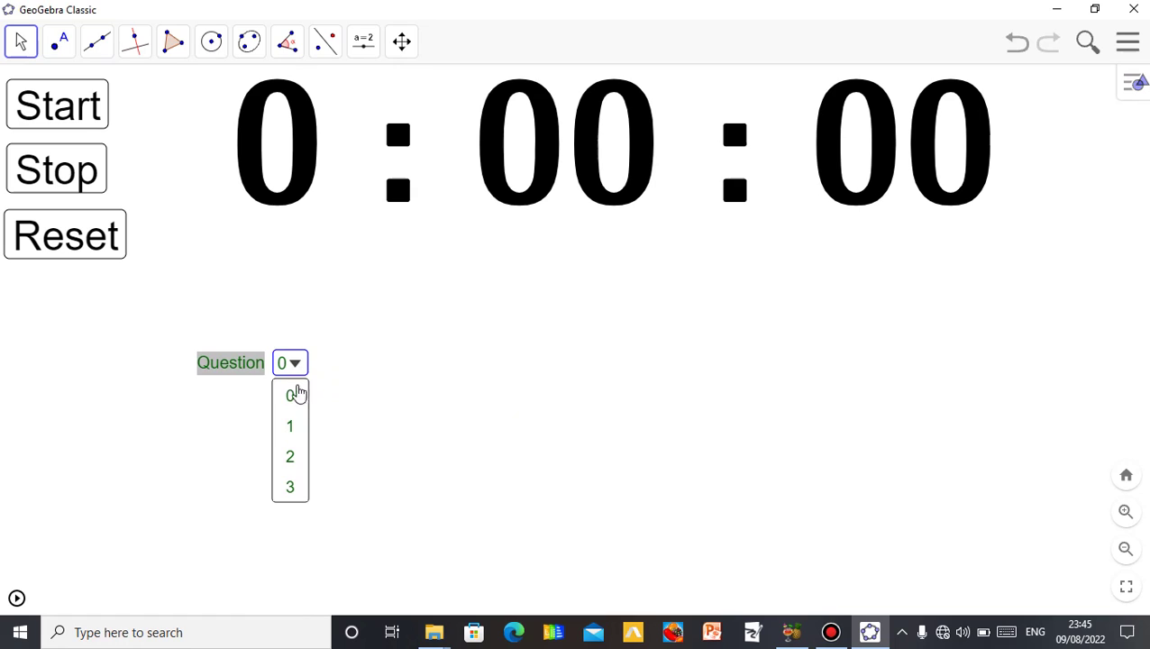
pyautogui.click(298, 428)
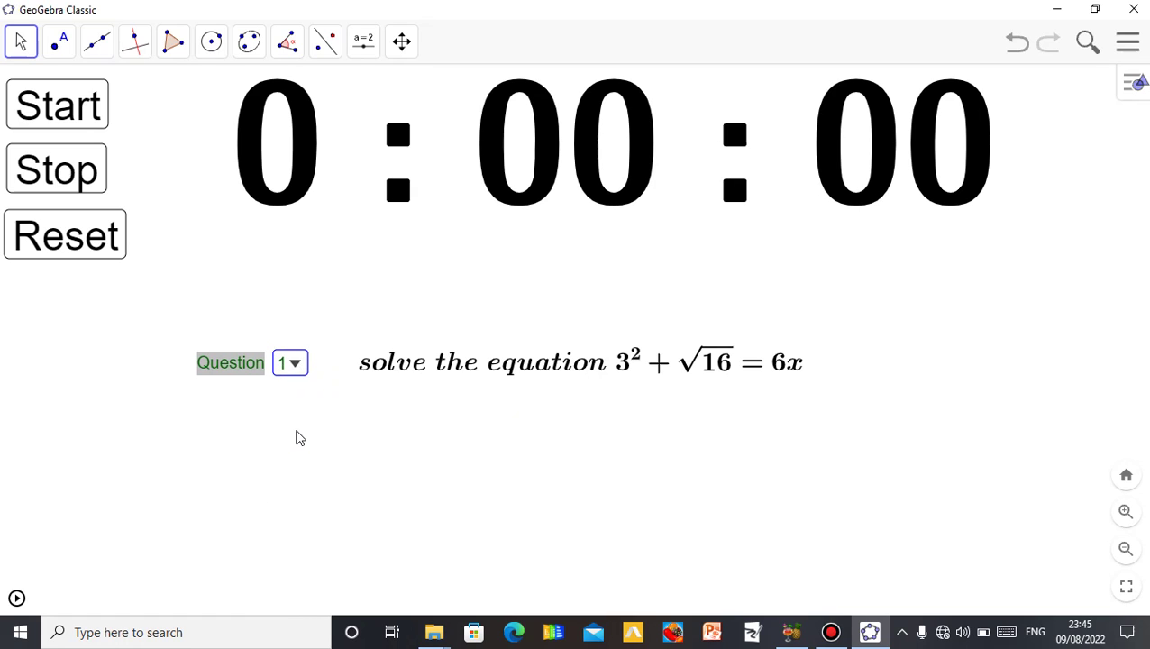
pyautogui.click(297, 369)
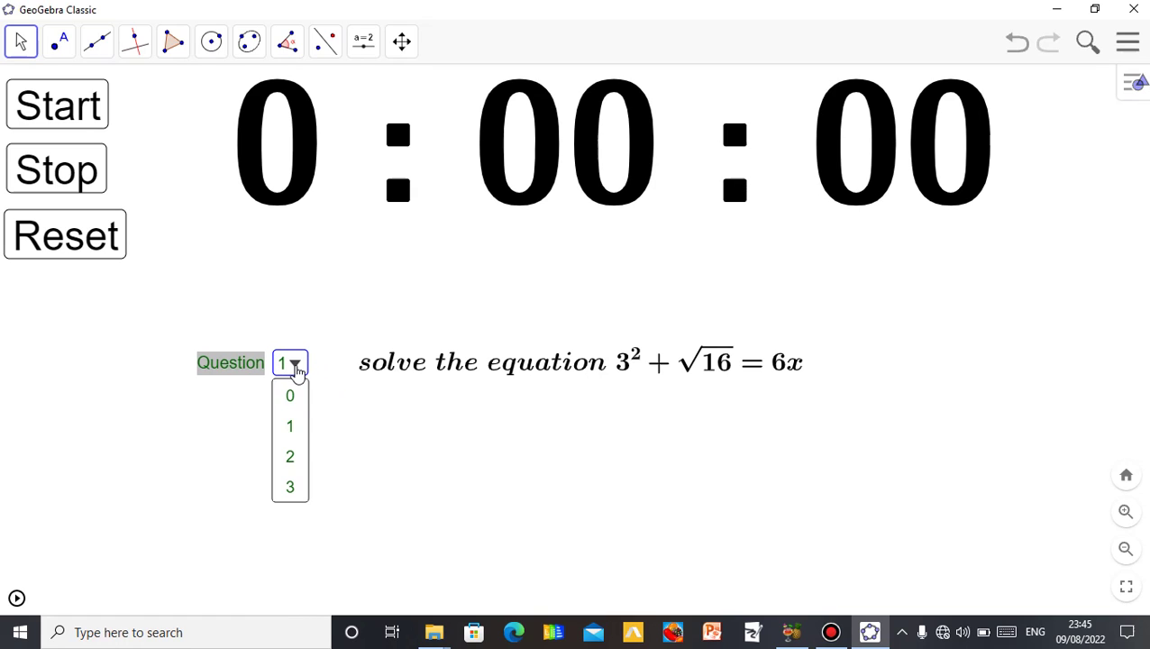
pyautogui.click(292, 455)
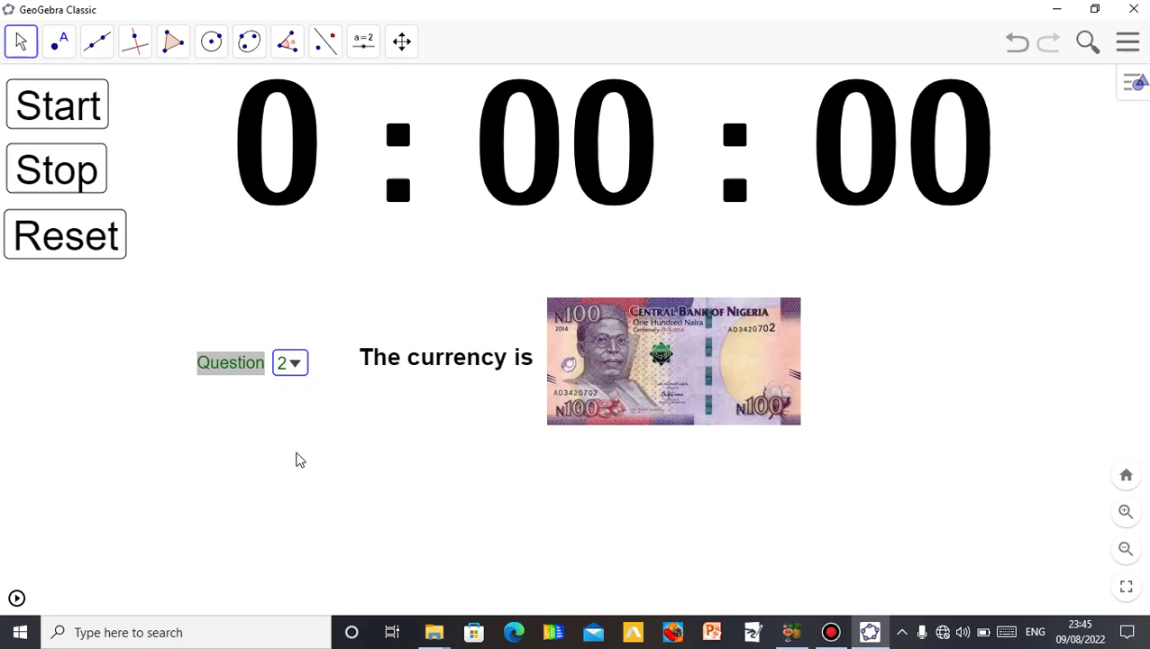
pyautogui.click(295, 371)
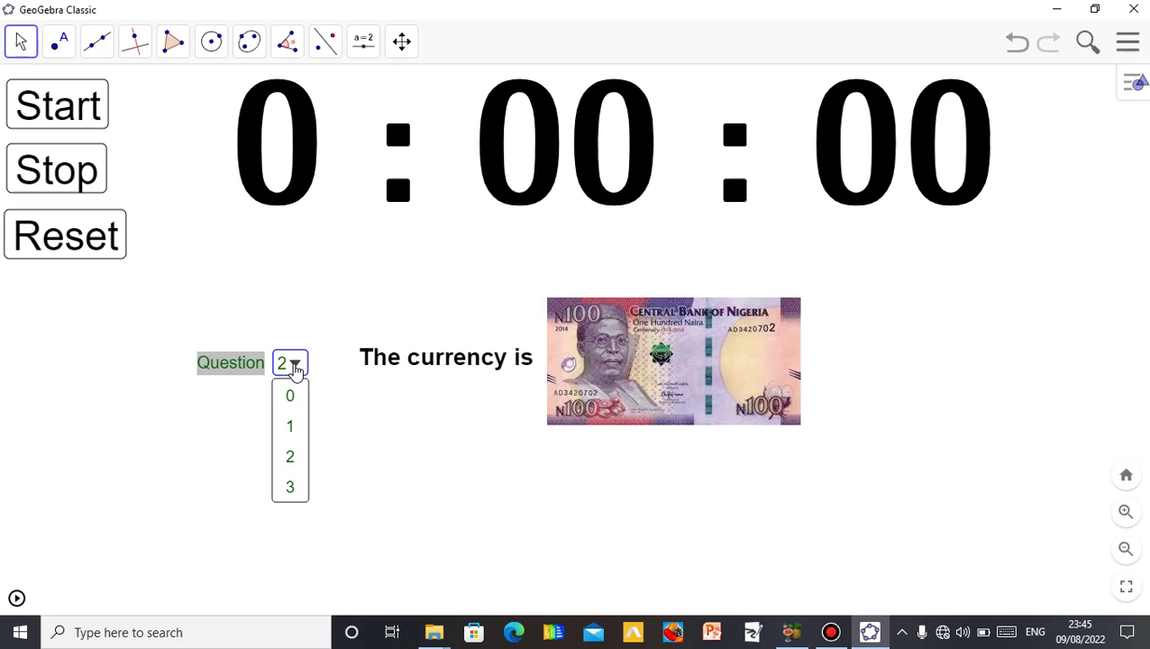
pyautogui.click(301, 486)
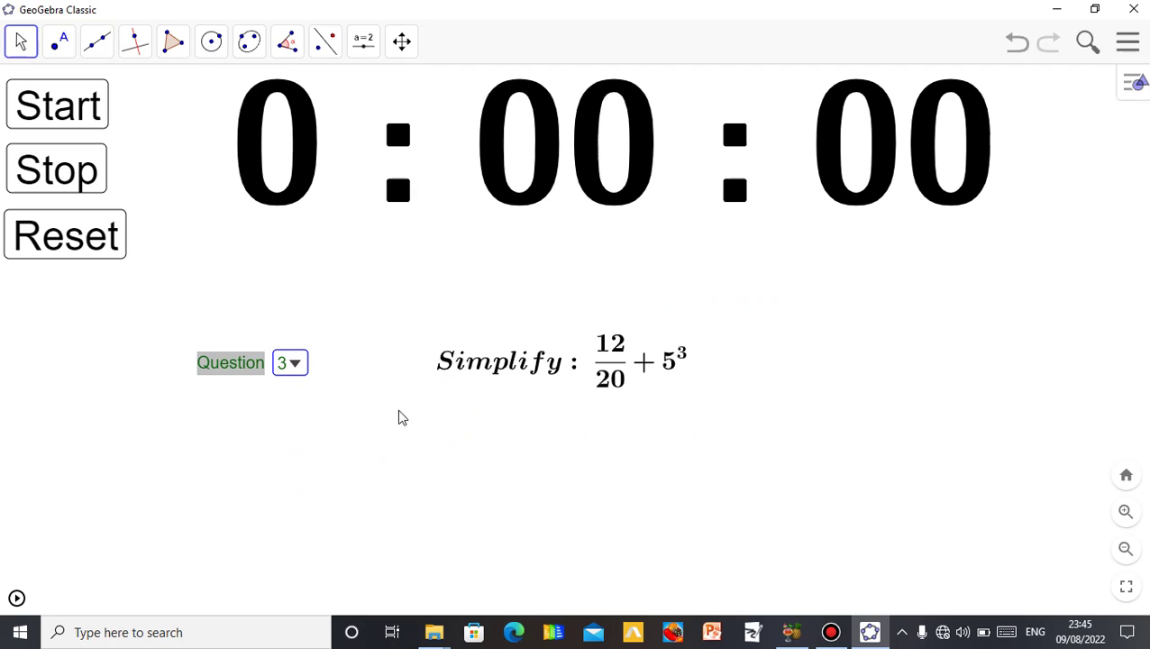